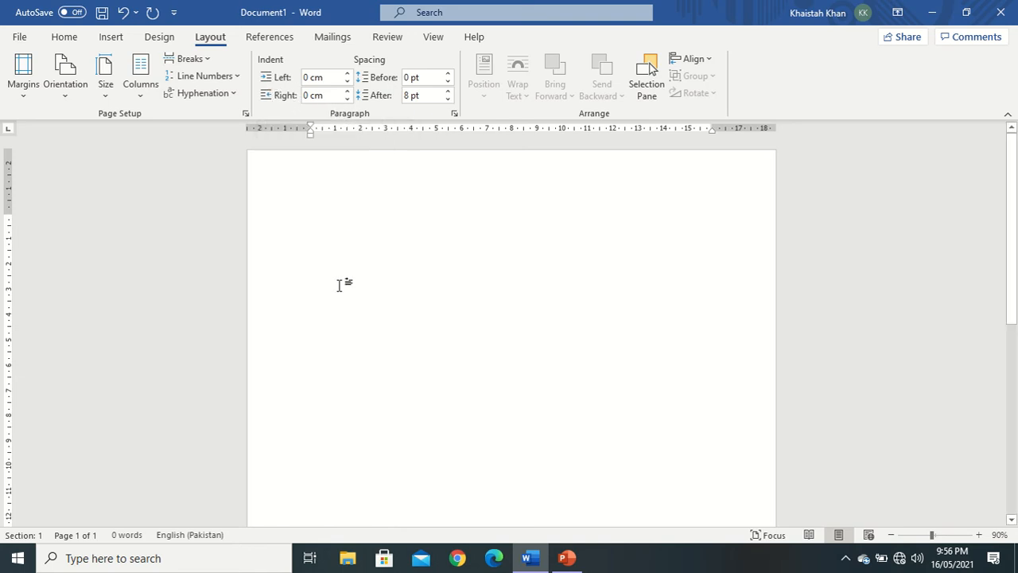
- Generate two paragraphs of sample text in the blank document with =rand(2)
text(=ra)
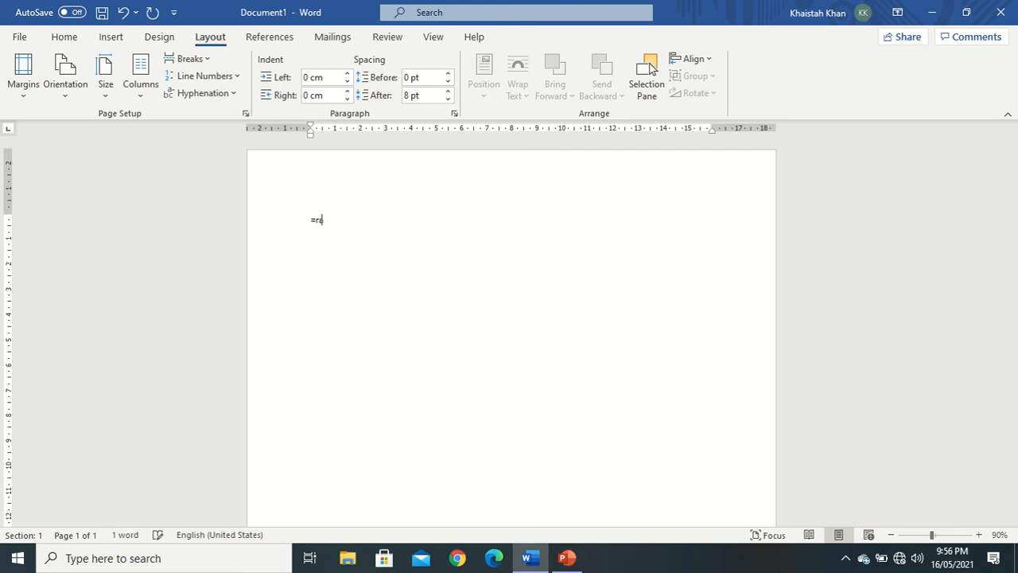
text(nd(2))
key(Return)
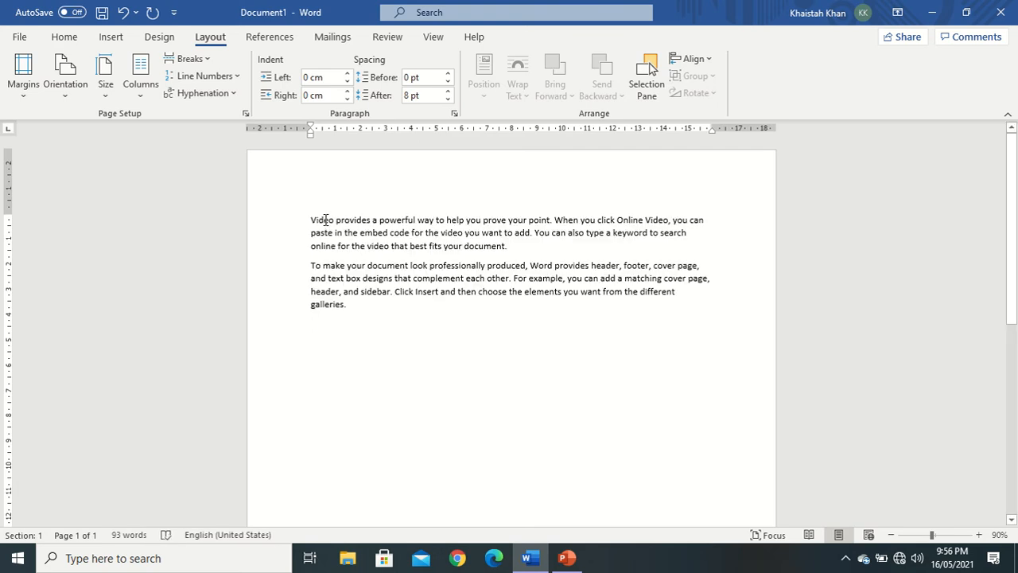
- Set the first paragraph's left indent to 0.7 cm
click(347, 72)
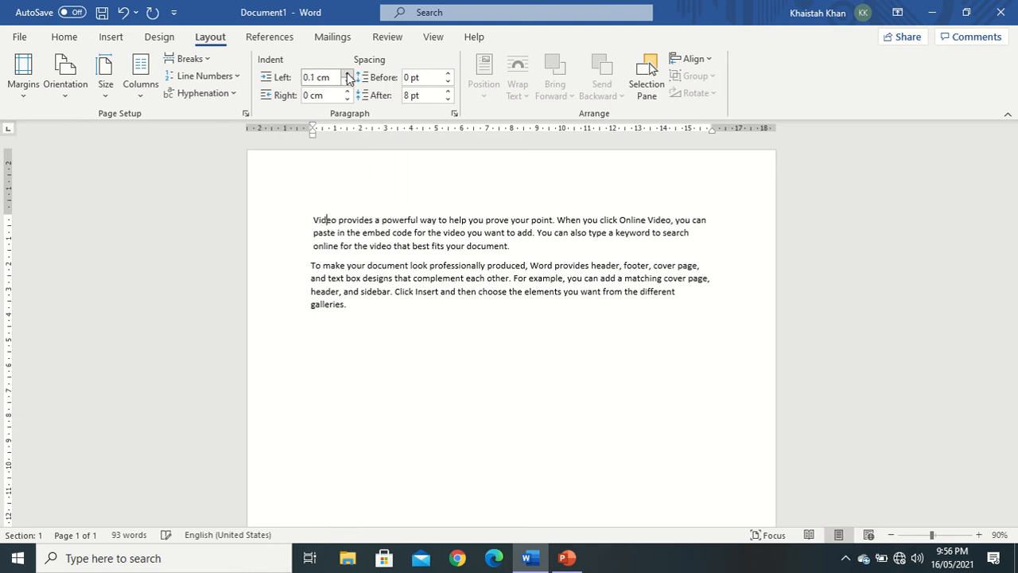
click(347, 72)
click(346, 72)
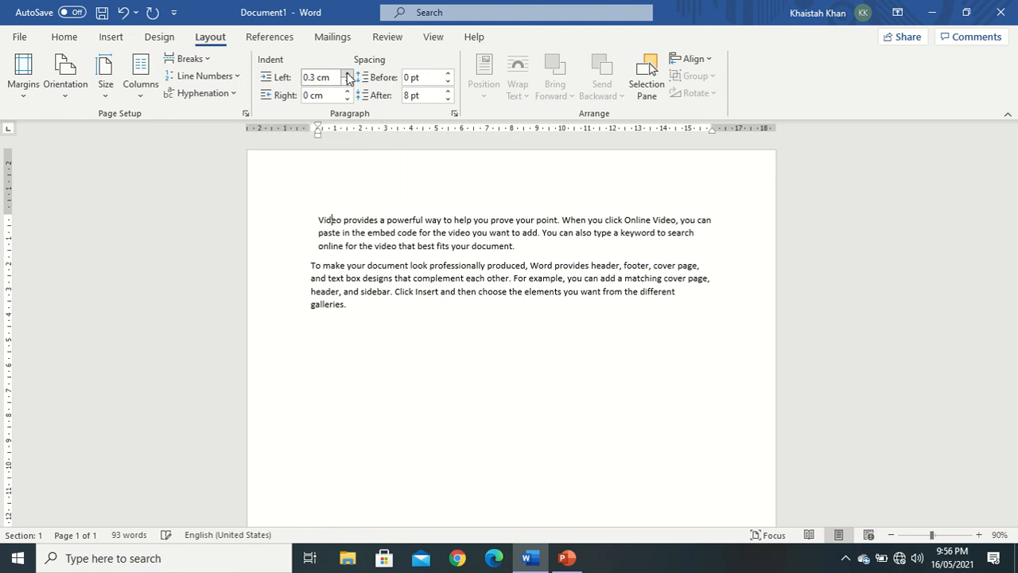
click(347, 72)
click(347, 72)
click(347, 73)
click(347, 73)
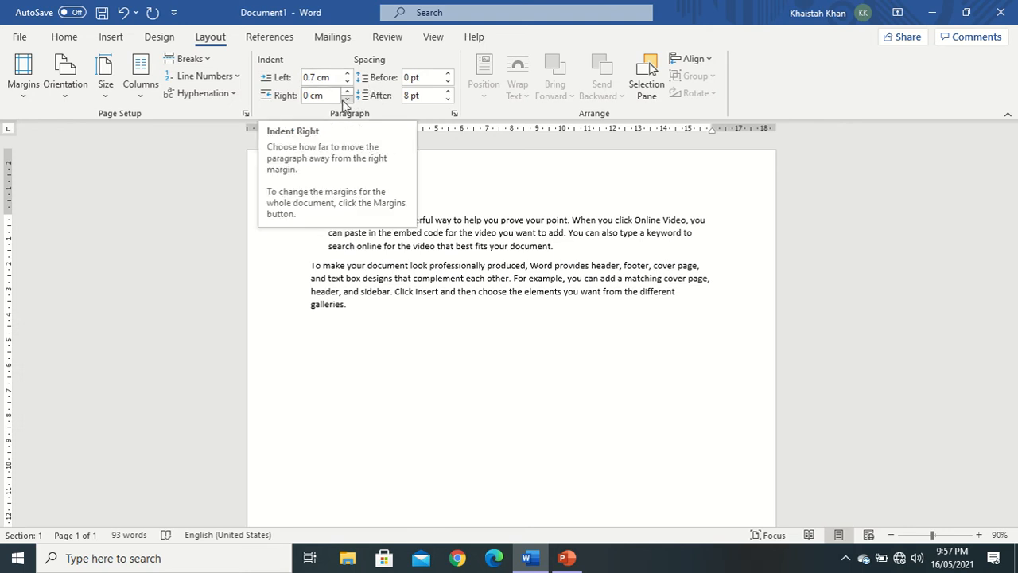
- Set the first paragraph's right indent to 1.6 cm
click(348, 90)
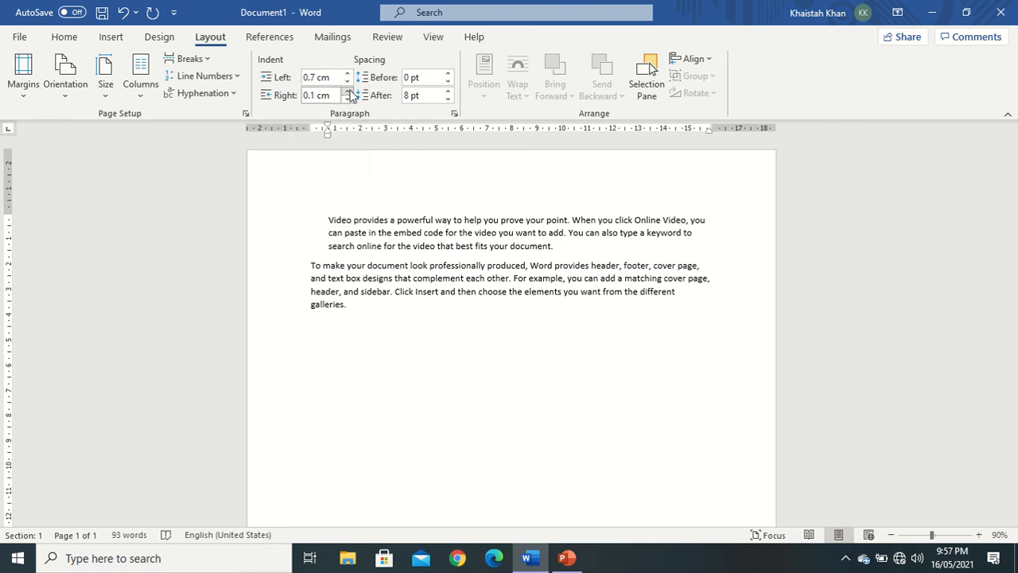
click(349, 90)
click(348, 90)
click(348, 90)
click(349, 89)
click(348, 90)
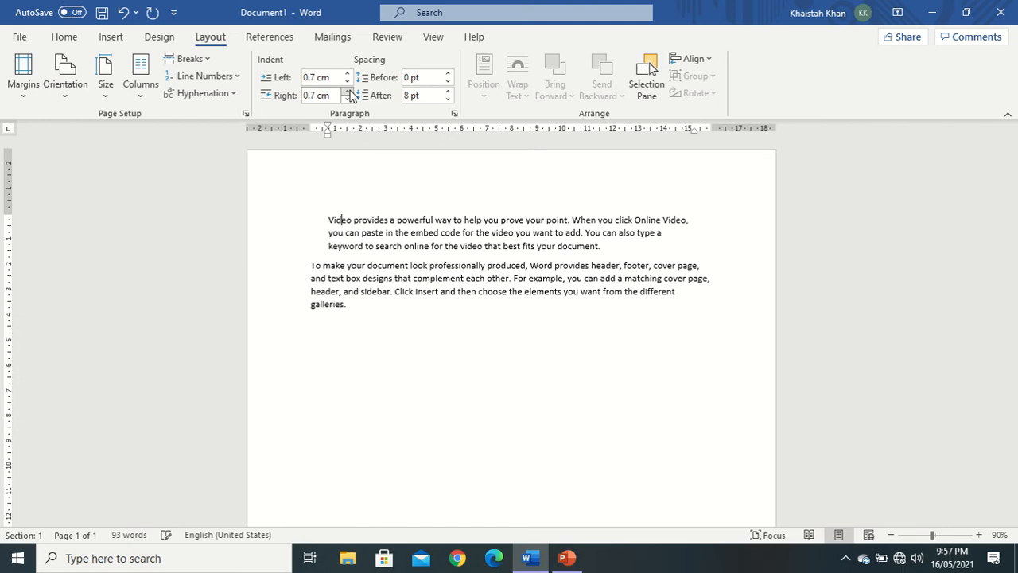
click(348, 90)
click(349, 91)
click(348, 90)
click(348, 90)
click(348, 90)
click(348, 91)
click(349, 91)
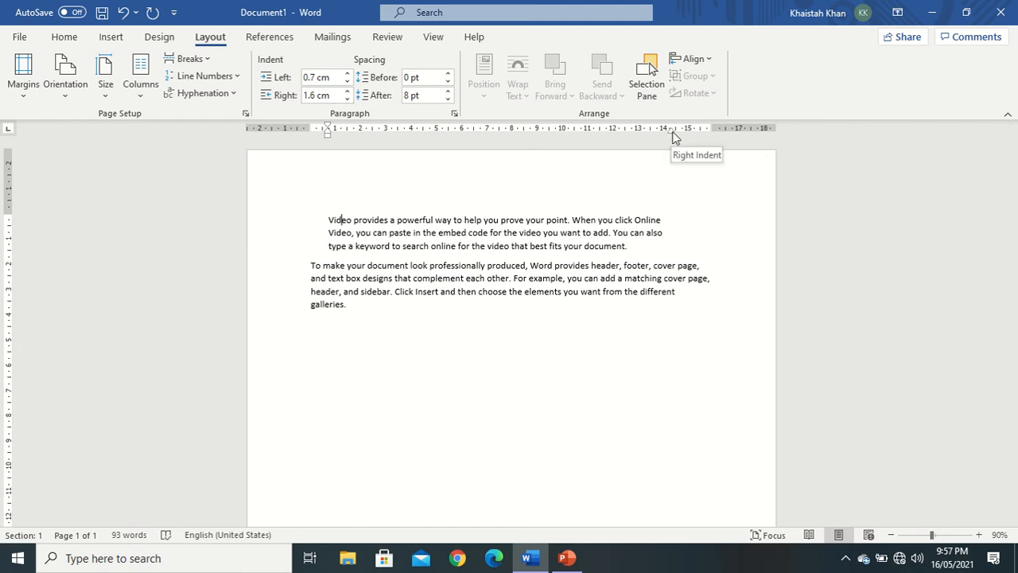
- Move the first paragraph's right indent marker on the ruler to about 1.92 cm and place the cursor in the second paragraph
drag(672, 134, 672, 134)
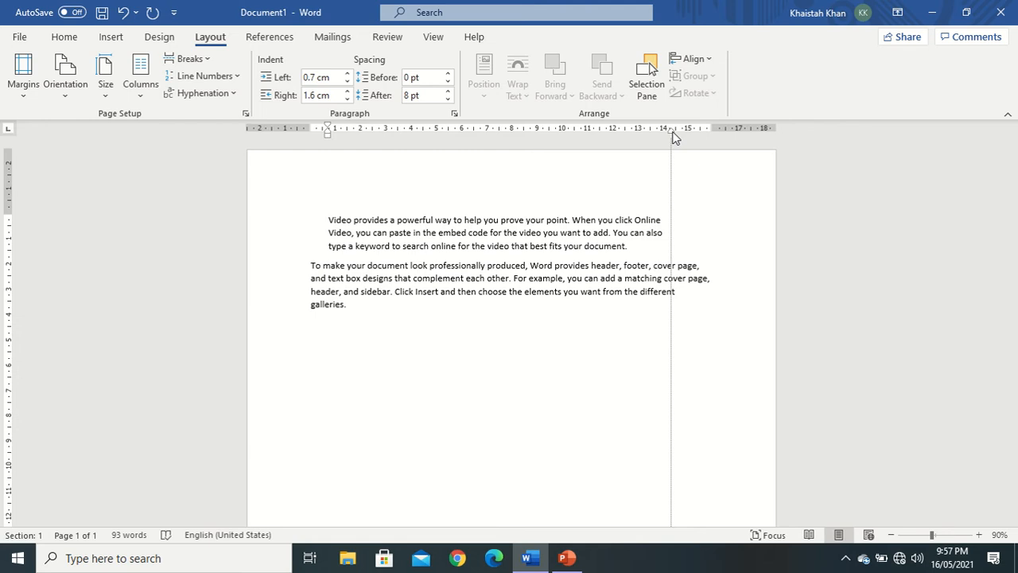
mouse_move(672, 133)
mouse_down()
mouse_move(653, 167)
mouse_move(685, 155)
mouse_move(609, 159)
mouse_move(666, 156)
mouse_up()
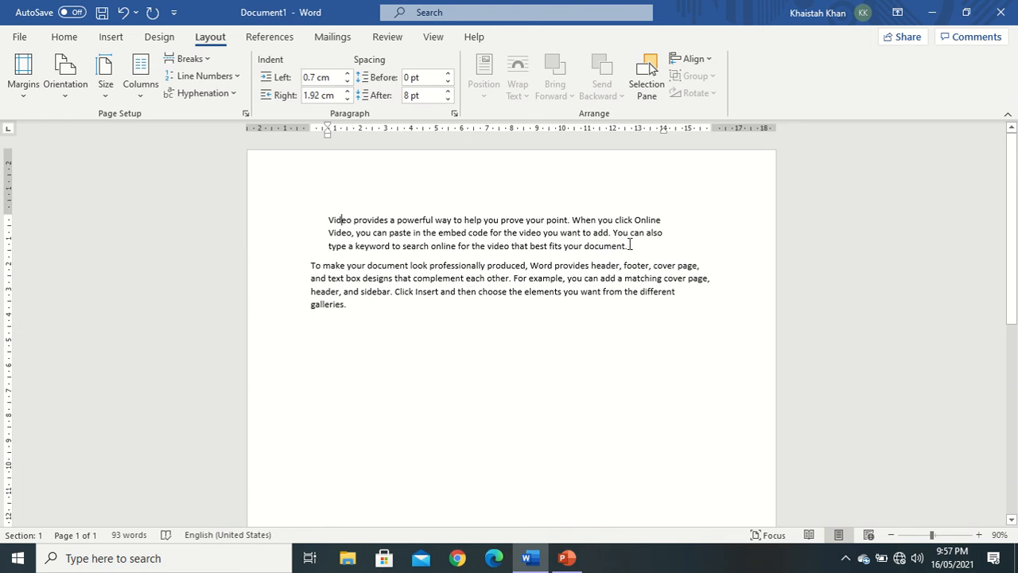
click(510, 280)
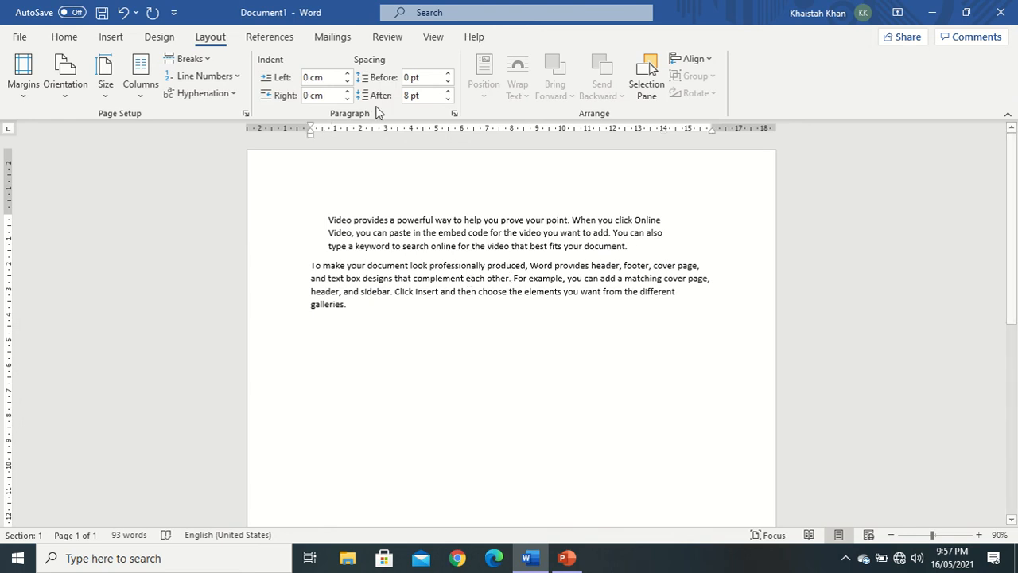
- Undo the recent indent changes and set the first paragraph's left indent to 0 cm
key(ctrl+z)
key(ctrl+z)
key(ctrl+z)
key(ctrl+z)
key(ctrl+z)
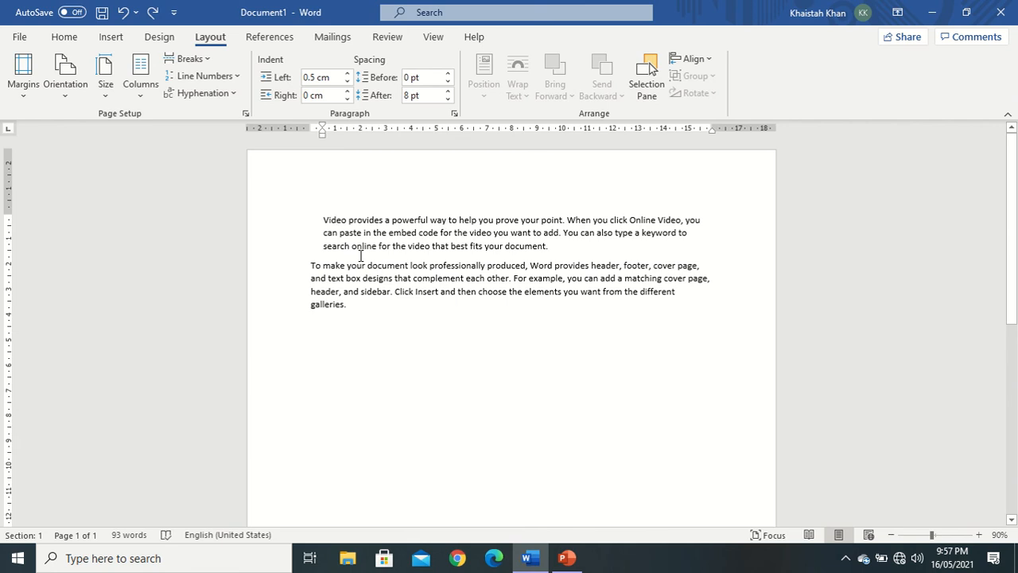
click(312, 76)
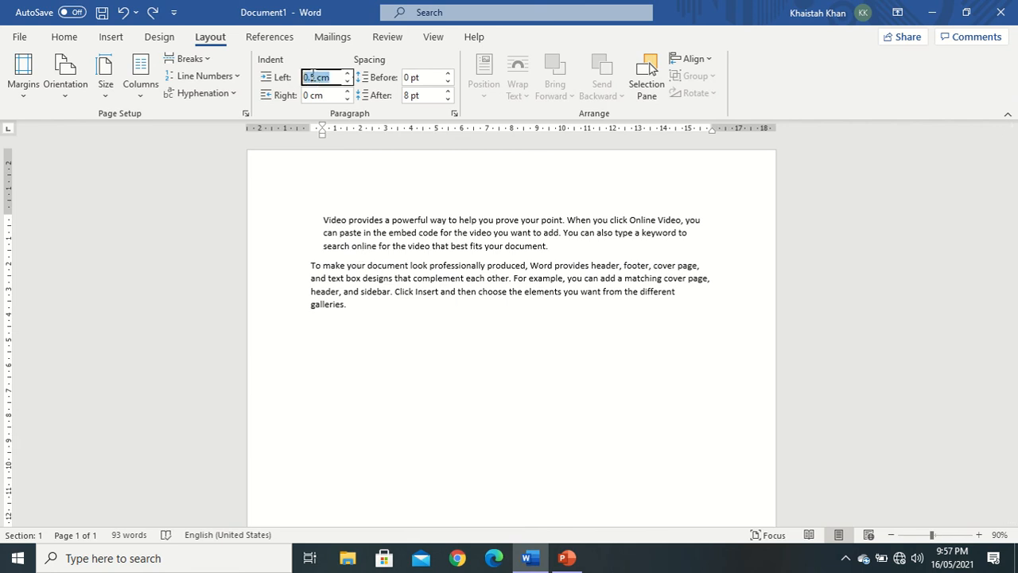
text(0)
key(Return)
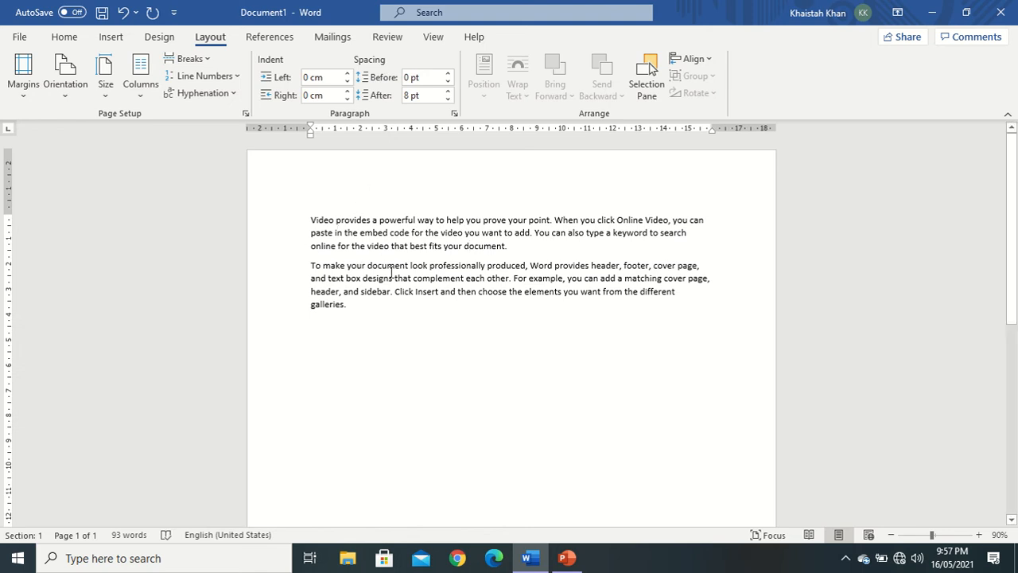
- Add a third paragraph of sample text below the second one with =rand(1)
click(367, 310)
key(Return)
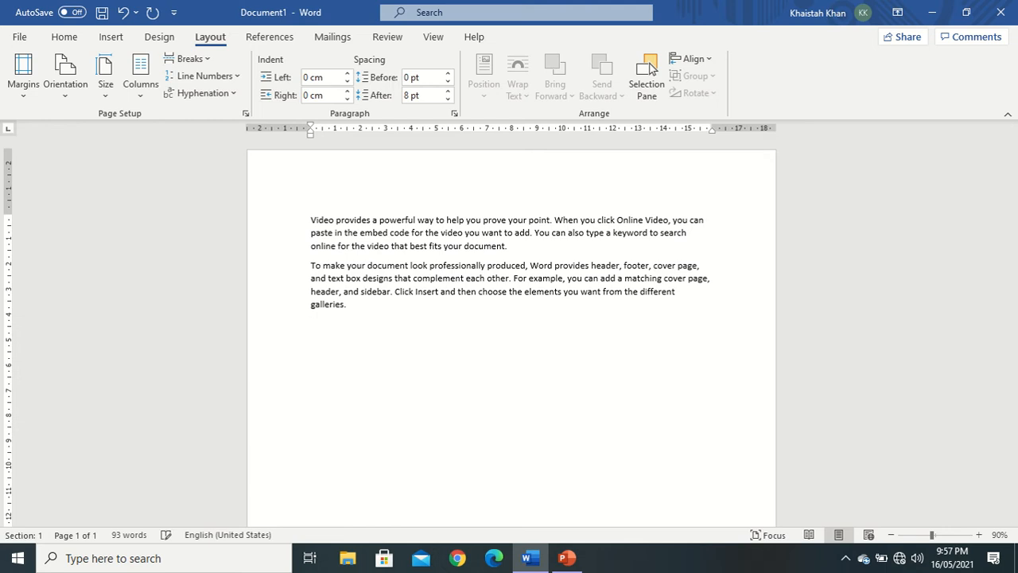
text(=rand(1))
key(Return)
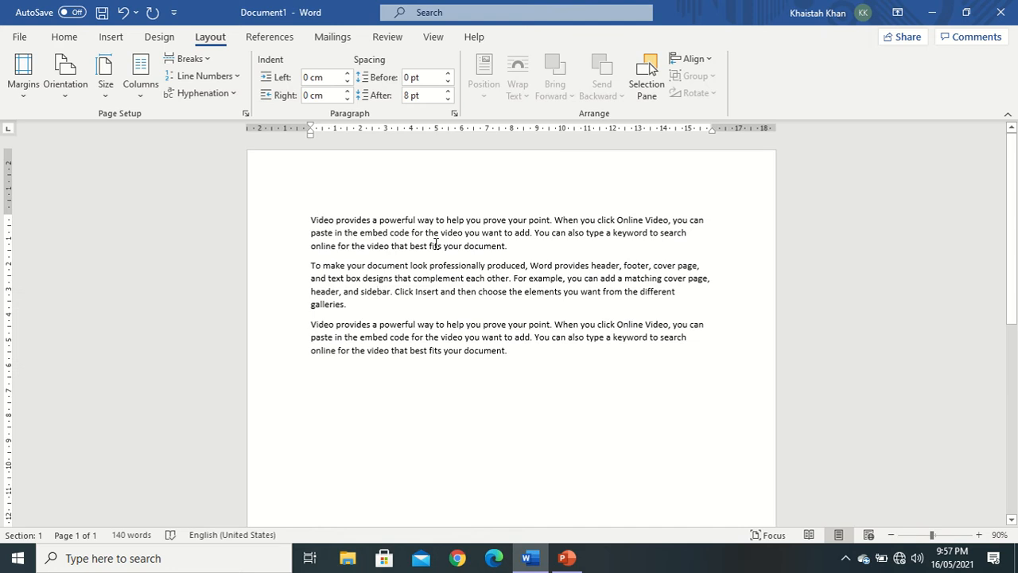
- Set the spacing before the second paragraph to 48 pt
click(426, 78)
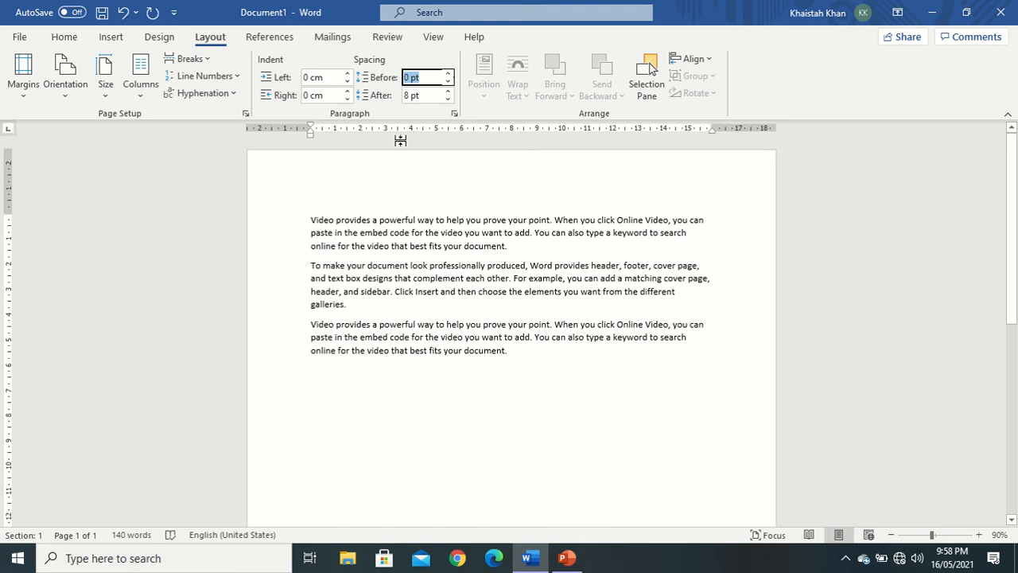
click(388, 232)
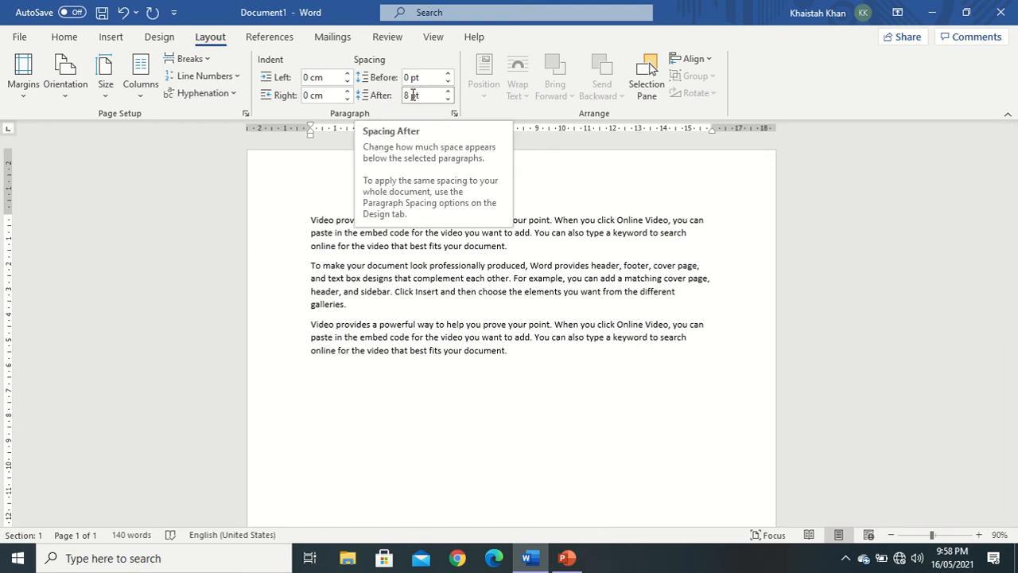
click(351, 275)
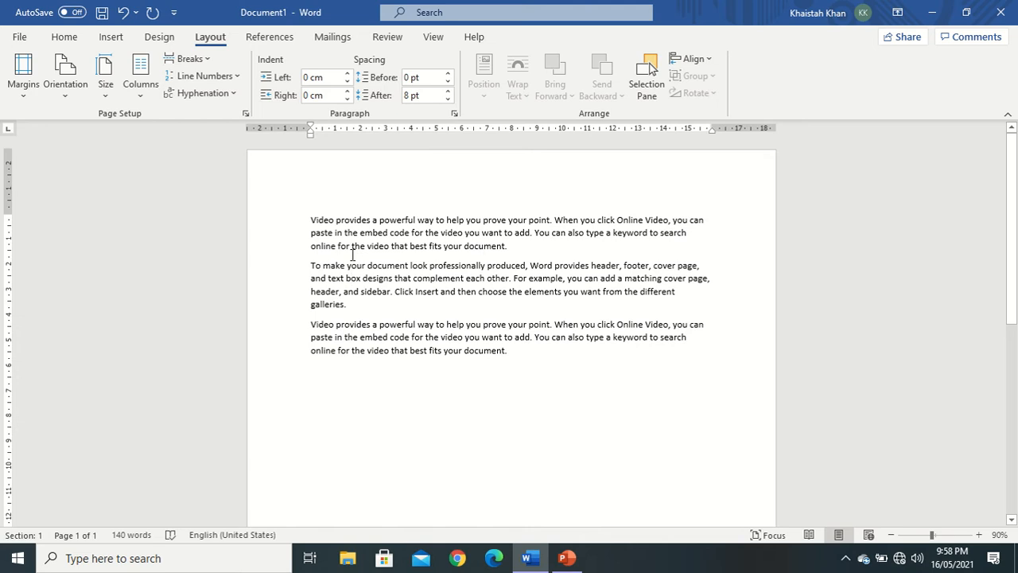
click(449, 73)
click(448, 73)
click(448, 74)
click(449, 73)
click(449, 74)
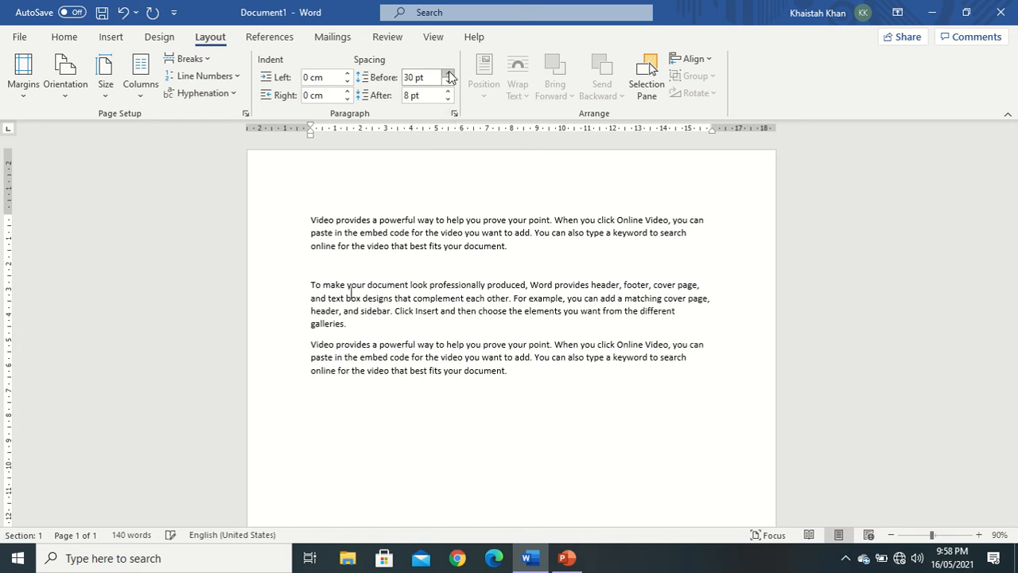
click(448, 73)
click(449, 73)
click(448, 73)
click(448, 90)
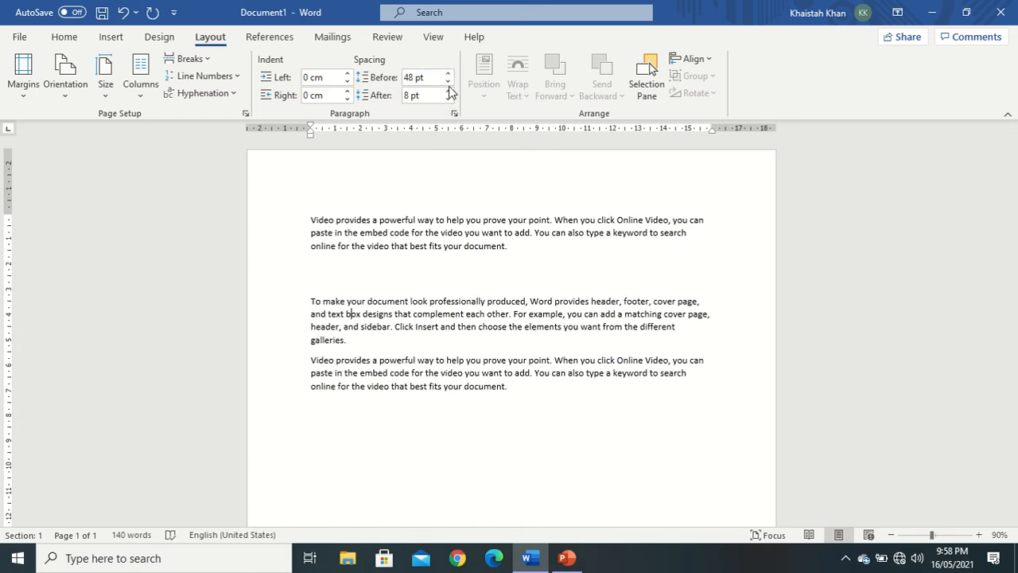
click(449, 90)
- Reduce the spacing before the second paragraph to 0 pt
click(449, 83)
click(449, 83)
click(448, 83)
click(449, 83)
click(448, 83)
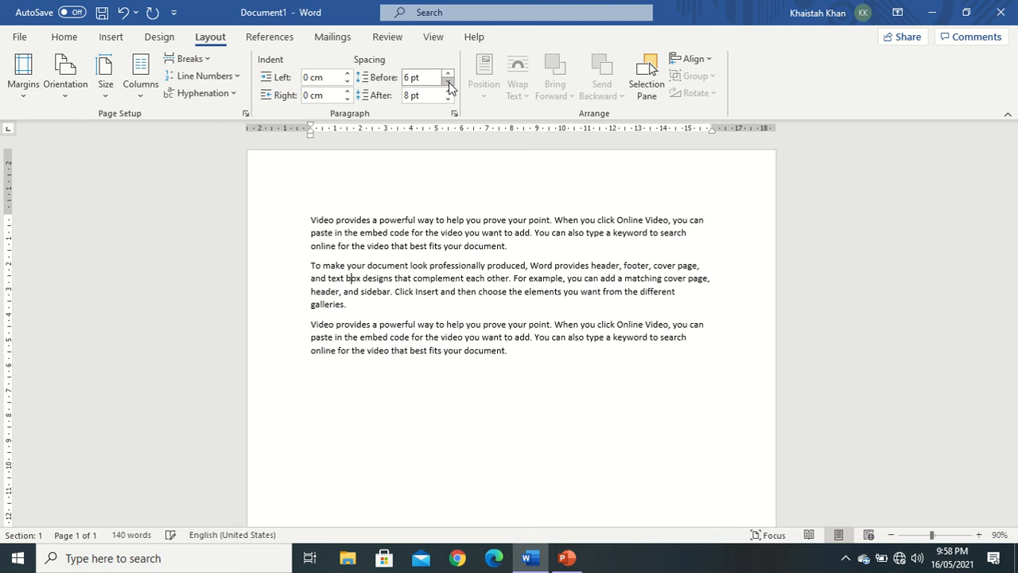
click(448, 83)
click(449, 83)
click(450, 83)
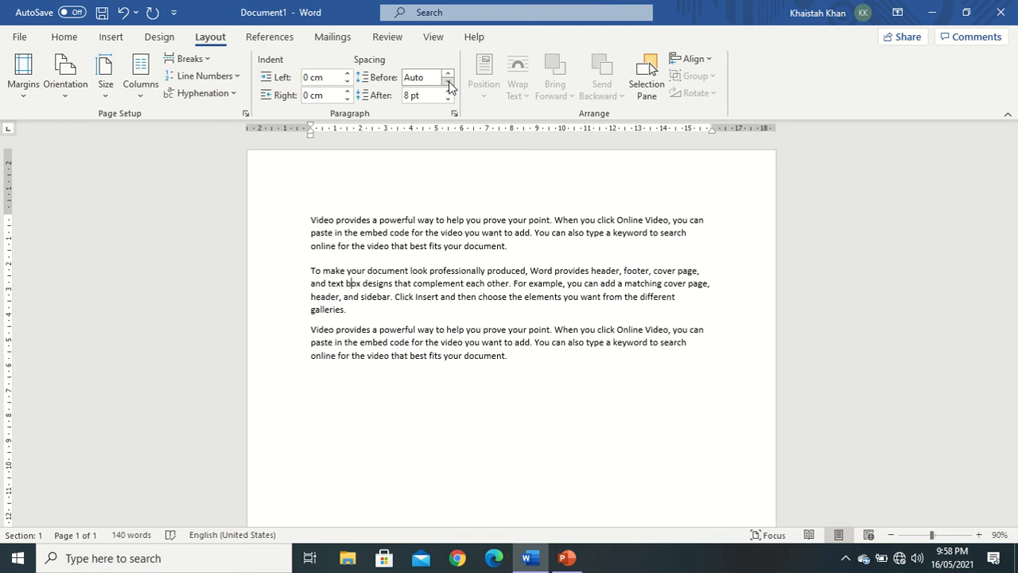
click(449, 74)
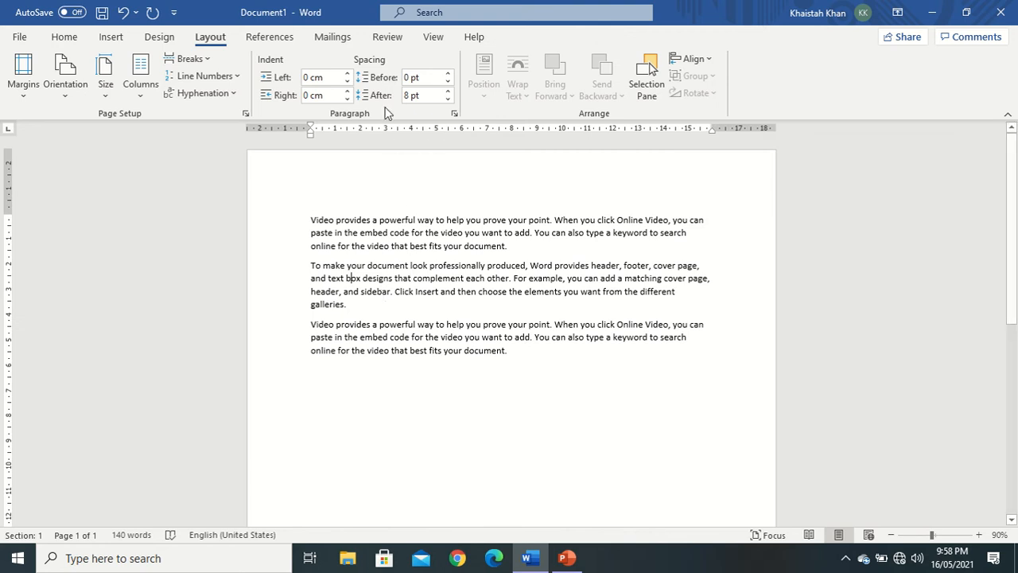
- Increase the spacing after the second paragraph to 54 pt, and finally reduce it to 0 pt
click(447, 91)
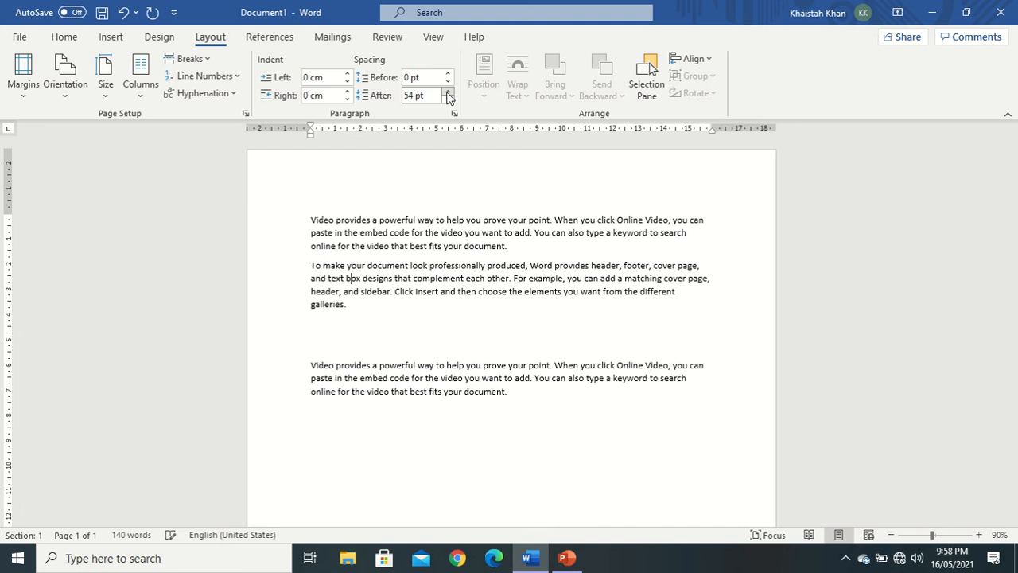
click(449, 101)
click(449, 100)
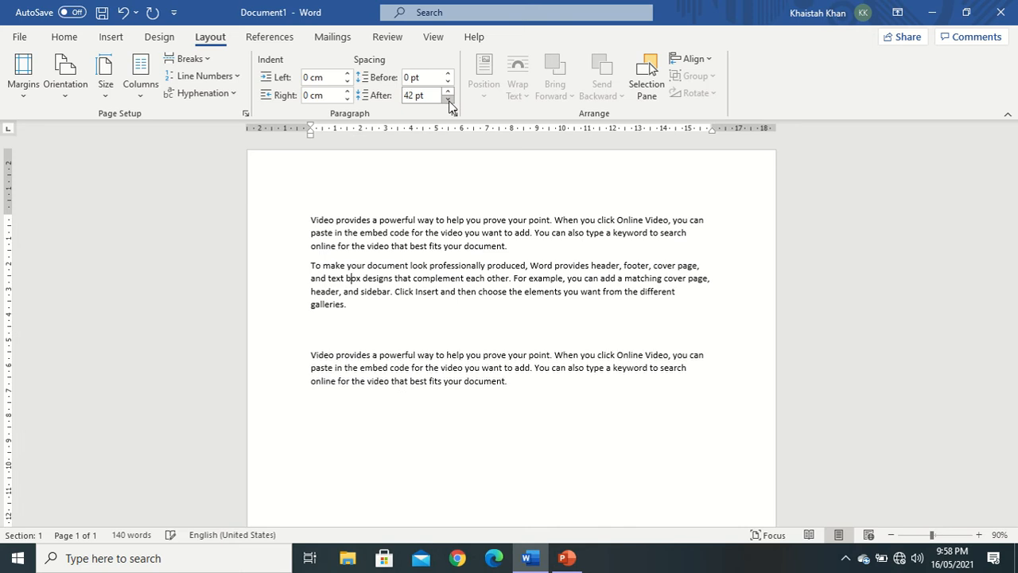
click(449, 100)
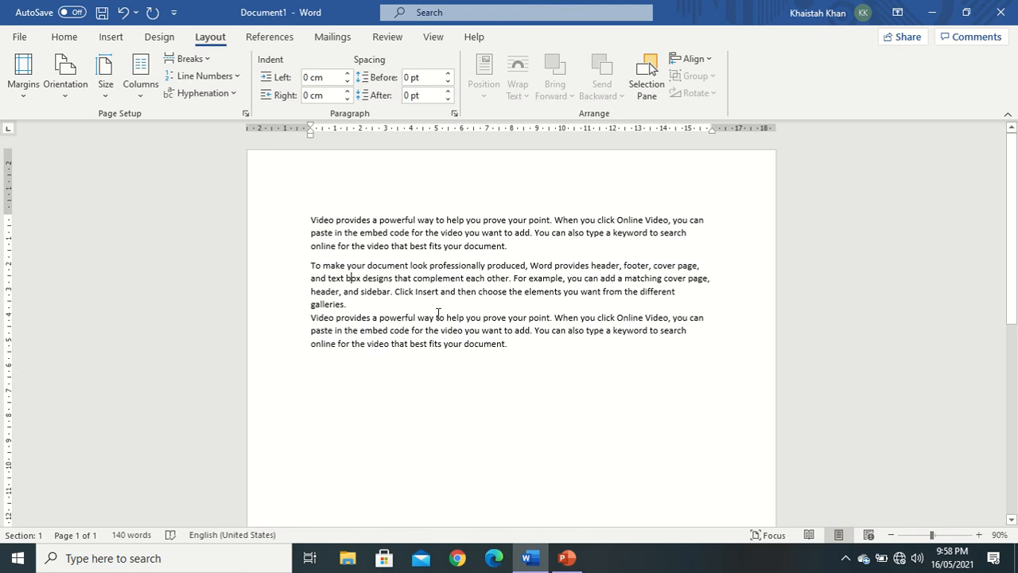
- Set the spacing before the third paragraph to 12 pt
click(448, 73)
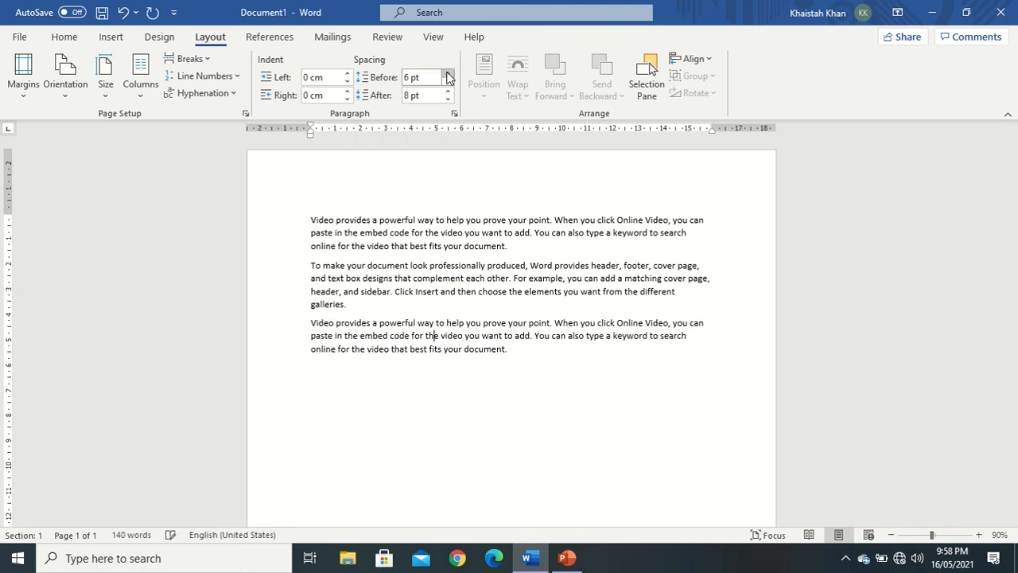
click(447, 73)
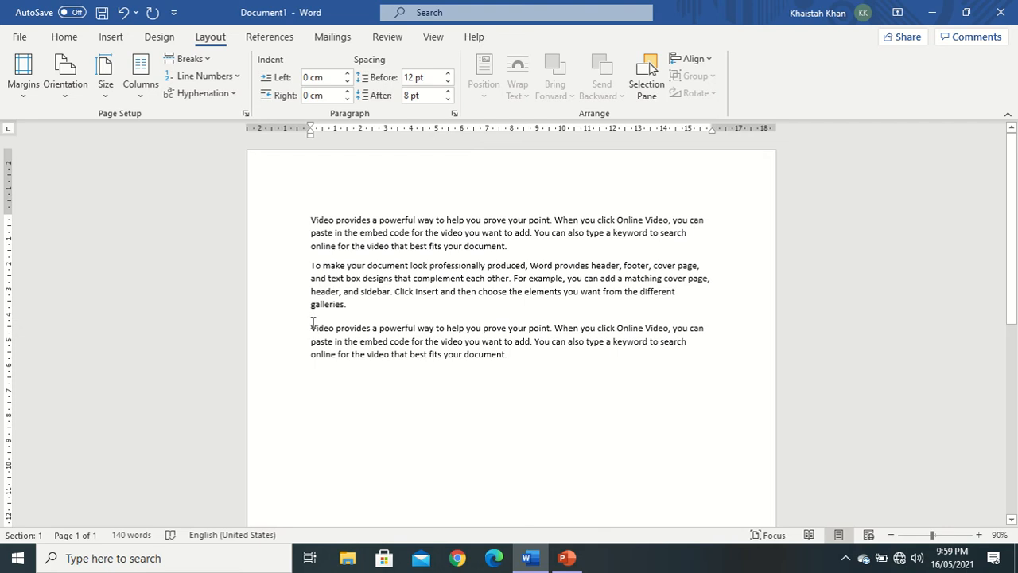
drag(310, 319, 390, 320)
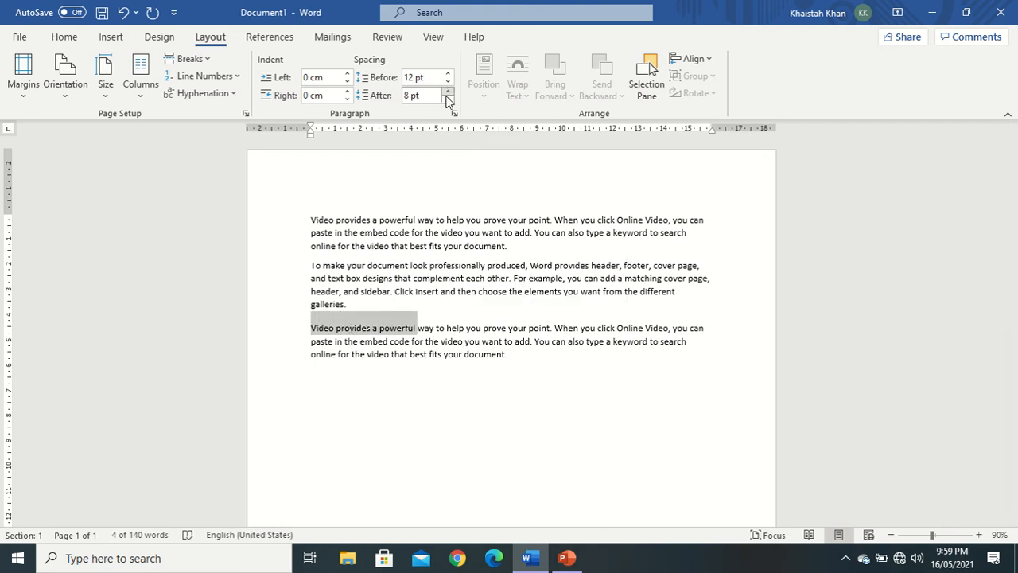
click(420, 341)
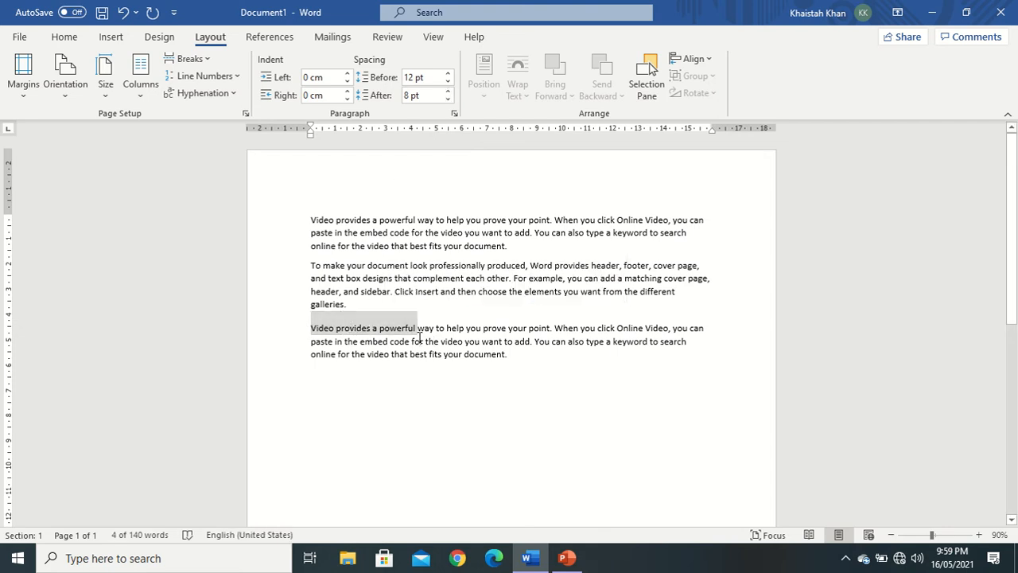
- Try spacing after the third paragraph of 6 pt and 12 pt, and finally set it to 8 pt
click(448, 99)
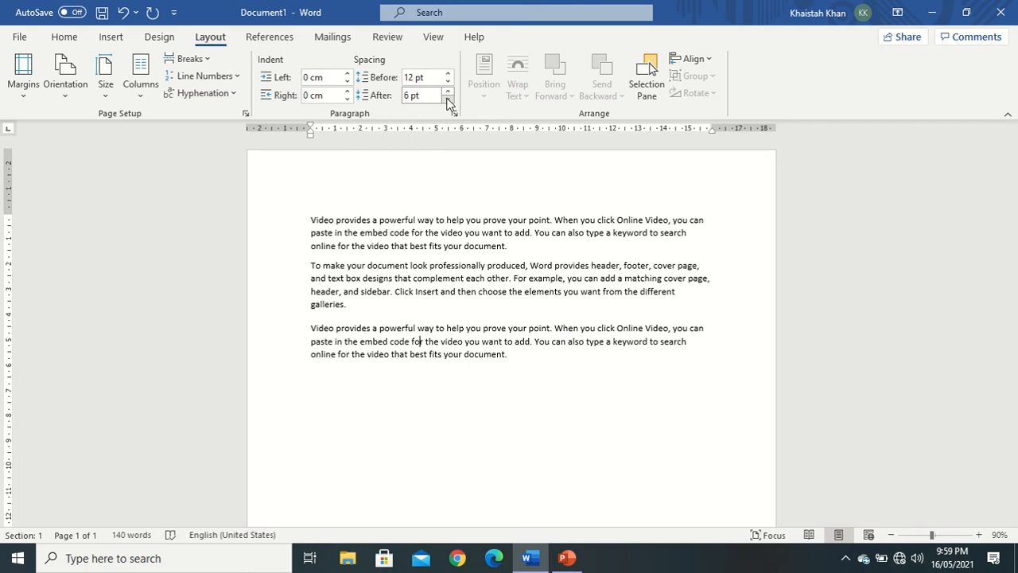
click(448, 91)
click(421, 96)
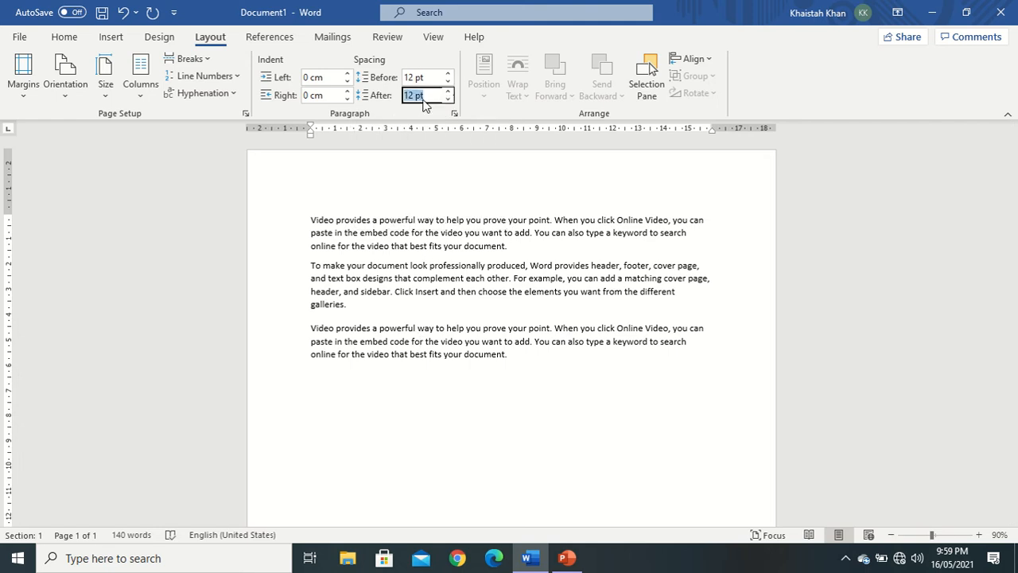
text(8)
- Set the spacing before the third paragraph to 0 pt
click(448, 85)
click(447, 85)
click(448, 86)
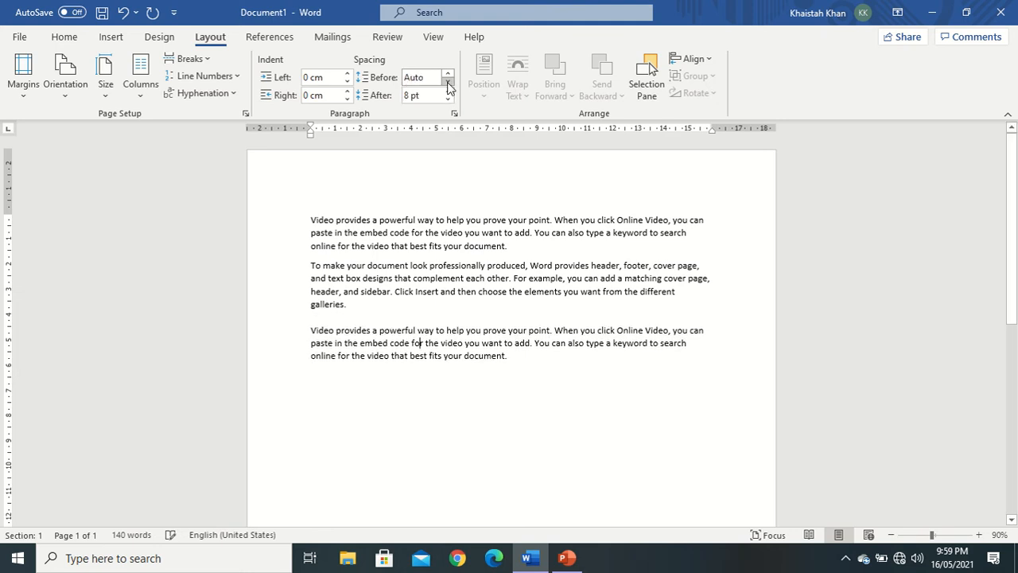
click(449, 74)
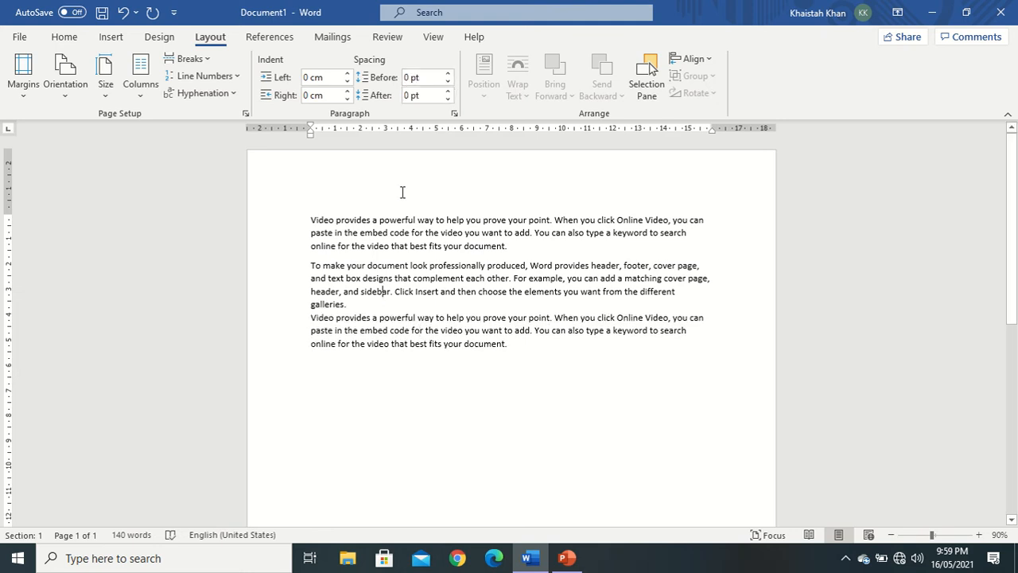
- Try 12 pt spacing after the second paragraph, and finally set it to 8 pt
click(447, 97)
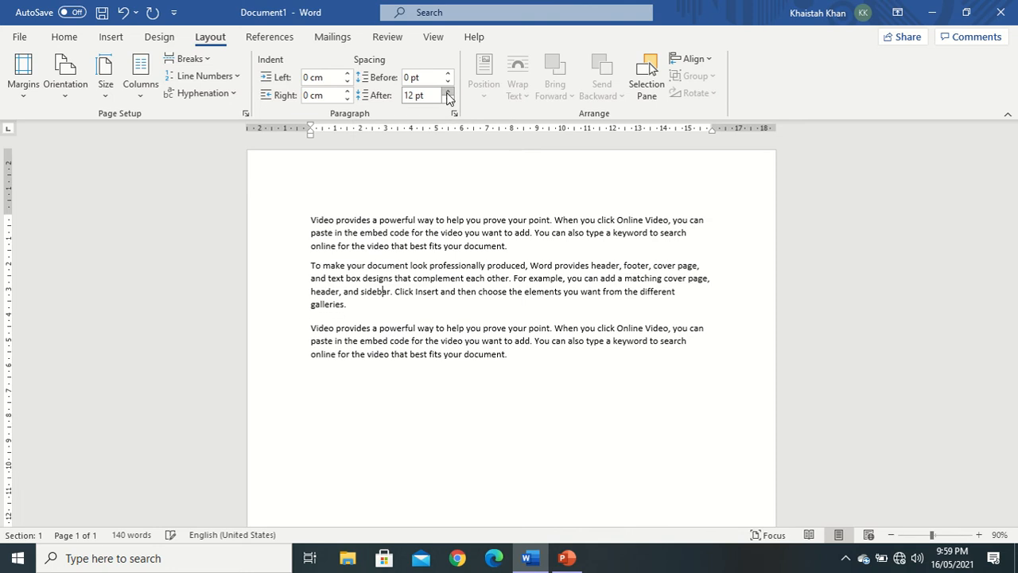
click(427, 95)
text(8)
key(Return)
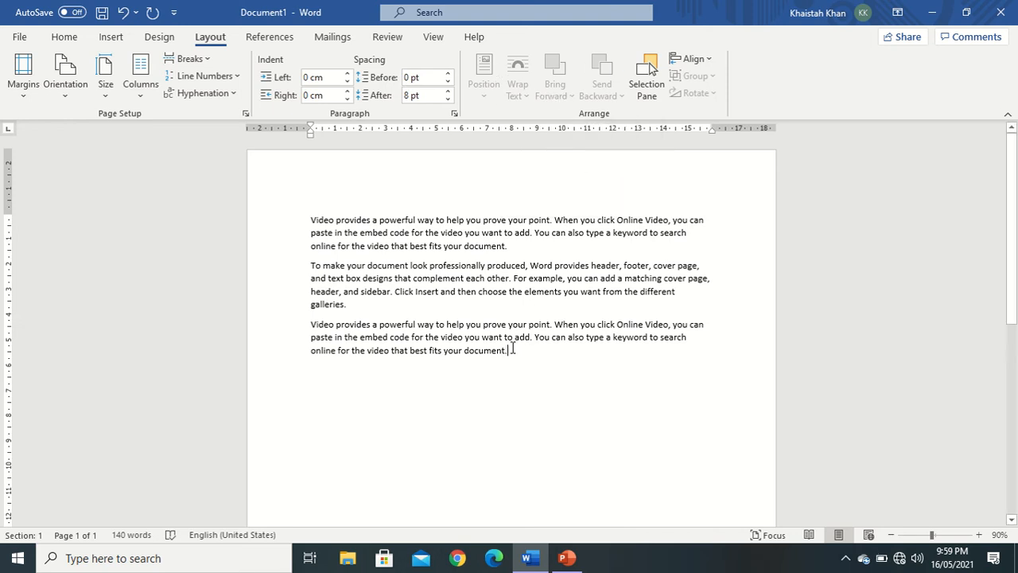
- Draw an oval about 5 by 2.9 cm below the third paragraph and a rounded rectangle about 6.1 by 3.9 cm overlapping it
click(317, 370)
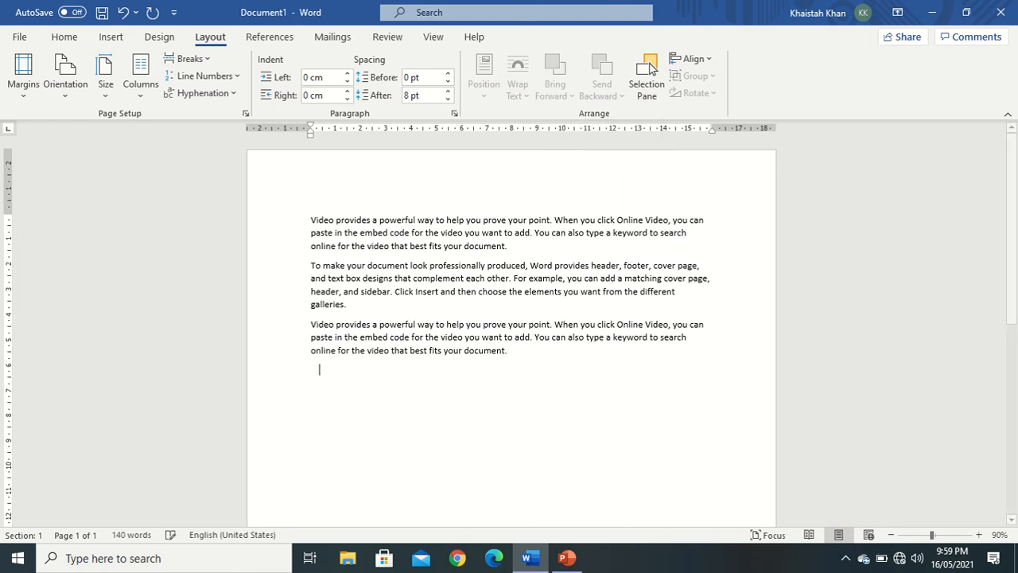
click(110, 37)
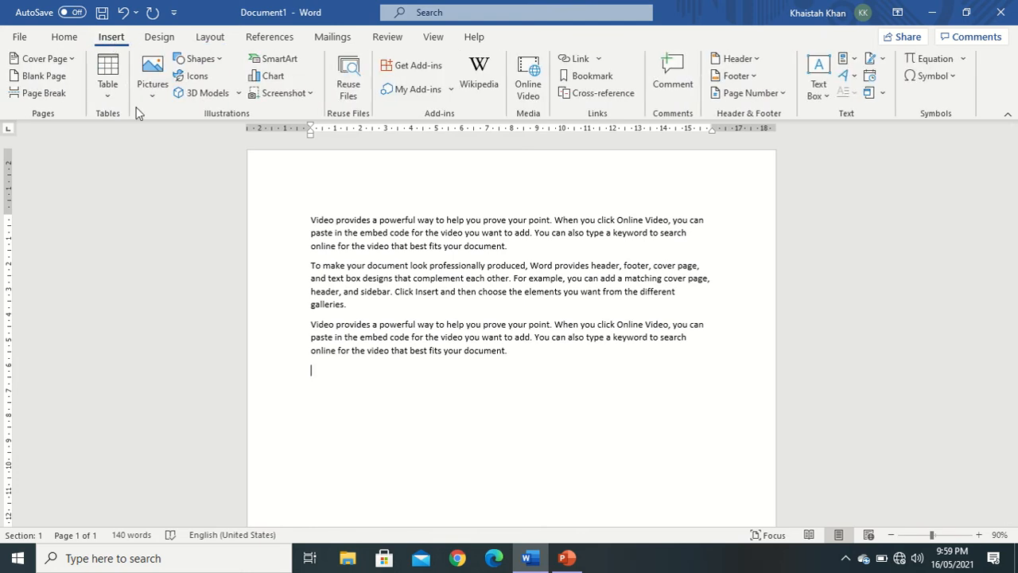
click(153, 89)
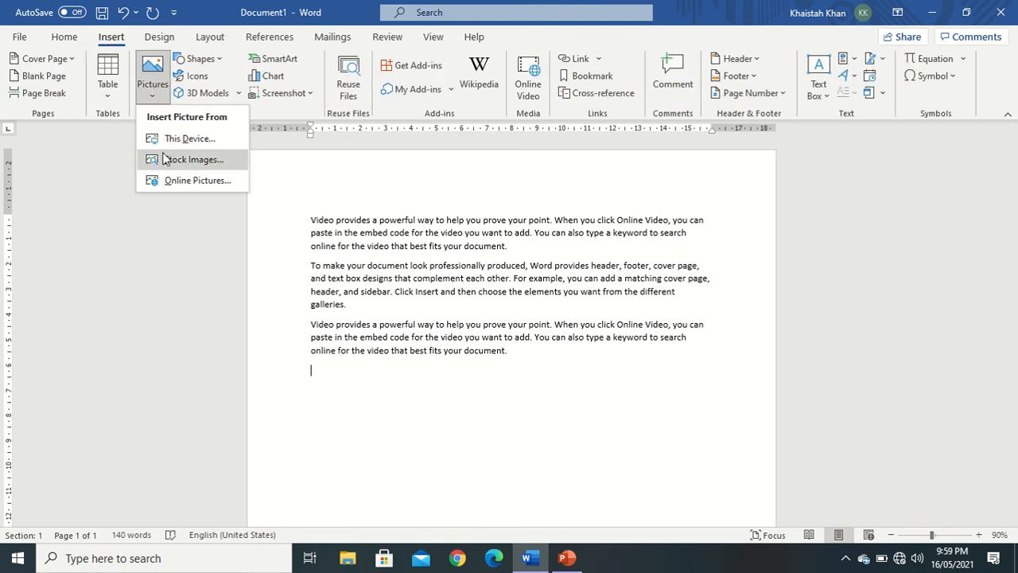
click(213, 62)
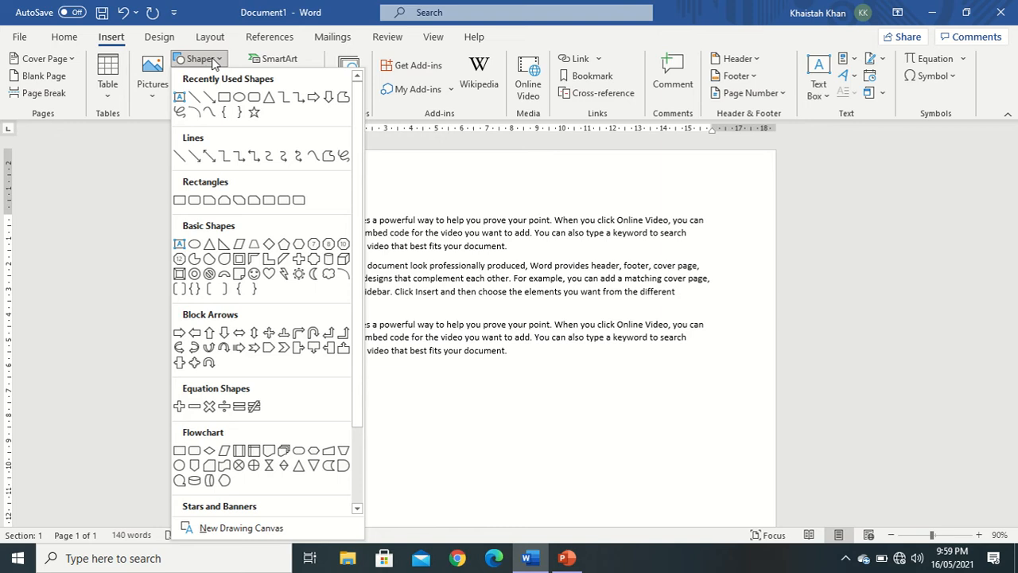
click(237, 97)
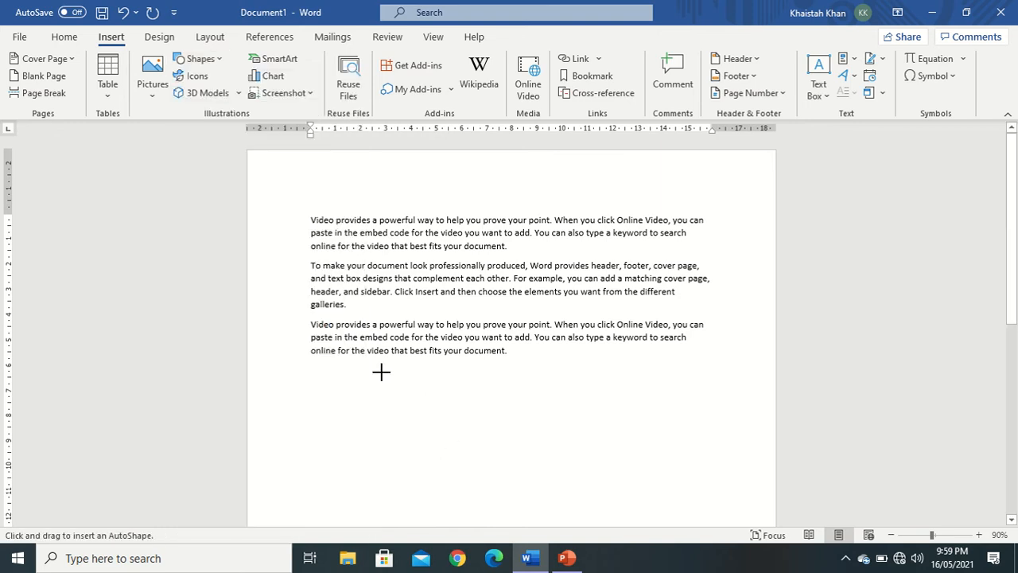
drag(381, 371, 507, 445)
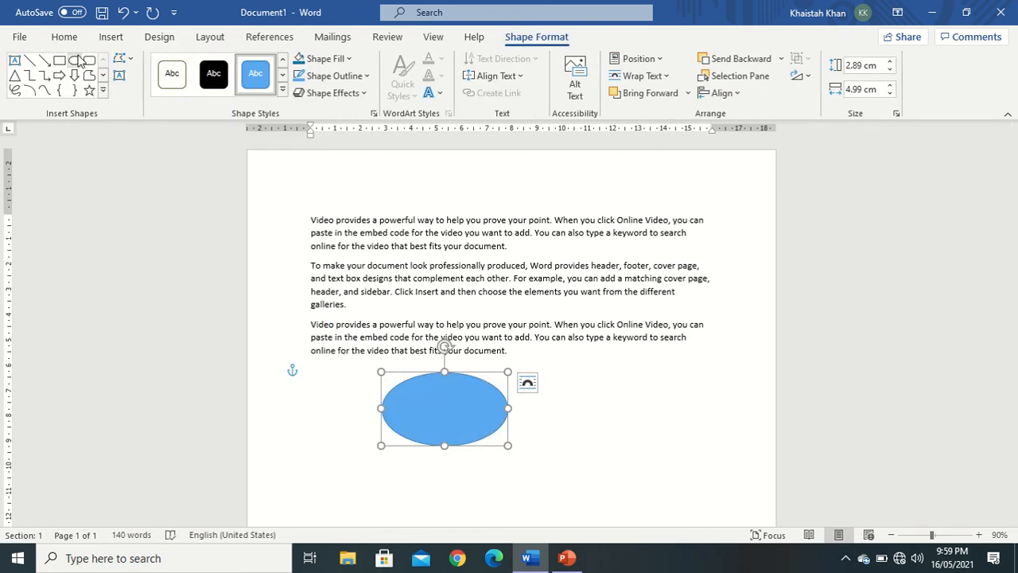
click(89, 61)
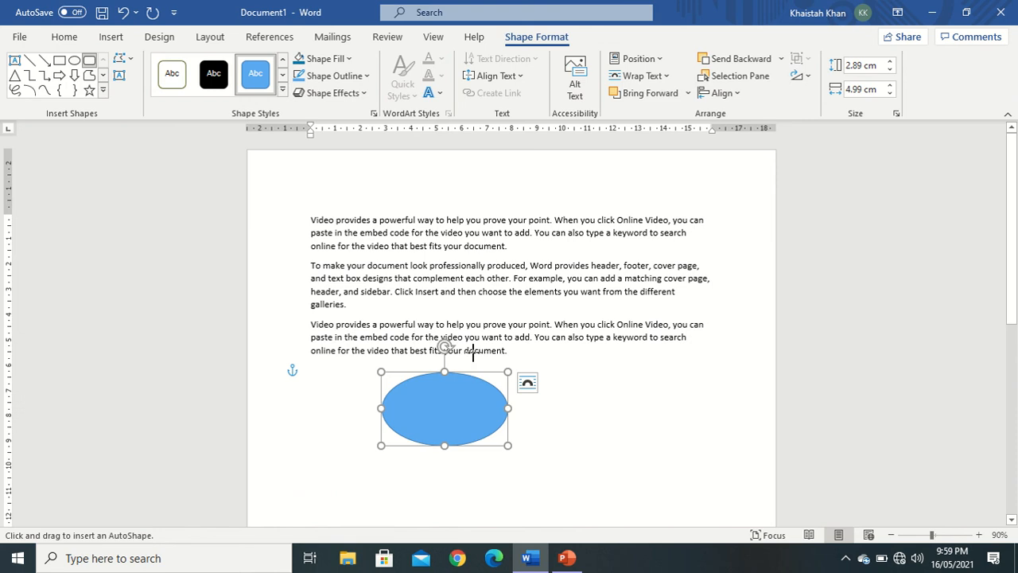
mouse_move(473, 353)
mouse_down()
mouse_move(522, 459)
mouse_move(627, 452)
mouse_up()
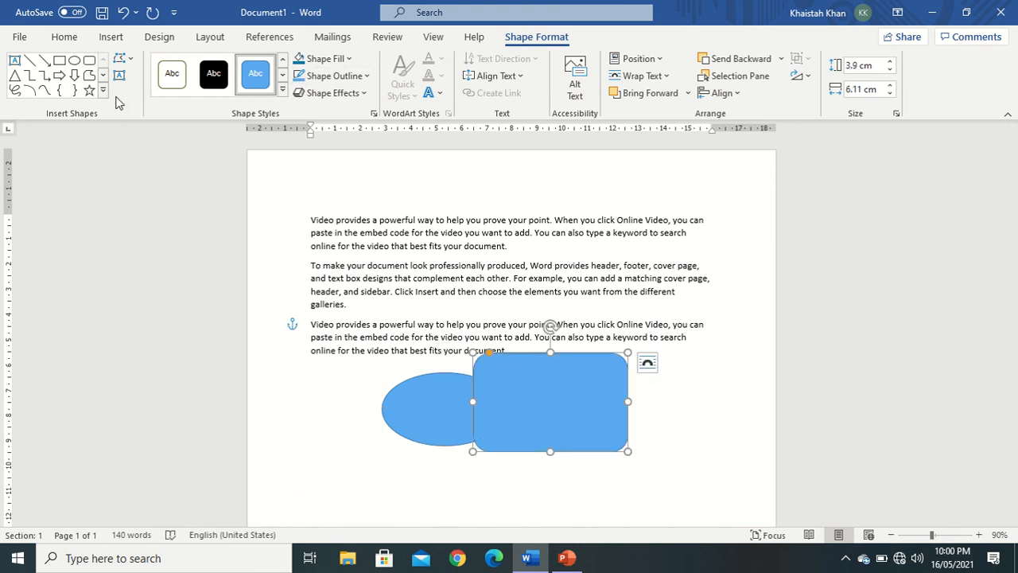
- Insert the image file "picture" from the device's Desktop folder
click(111, 37)
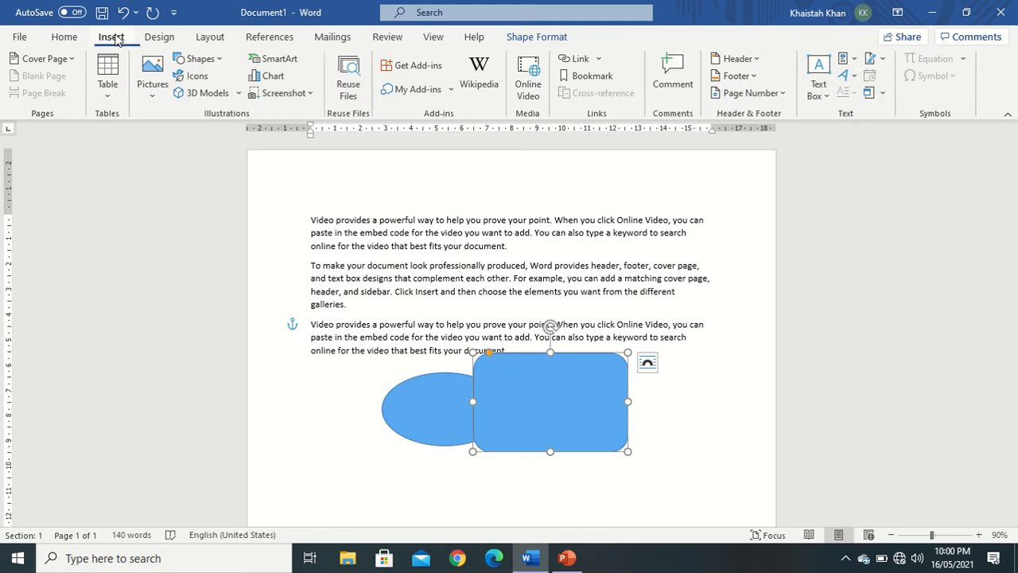
click(154, 88)
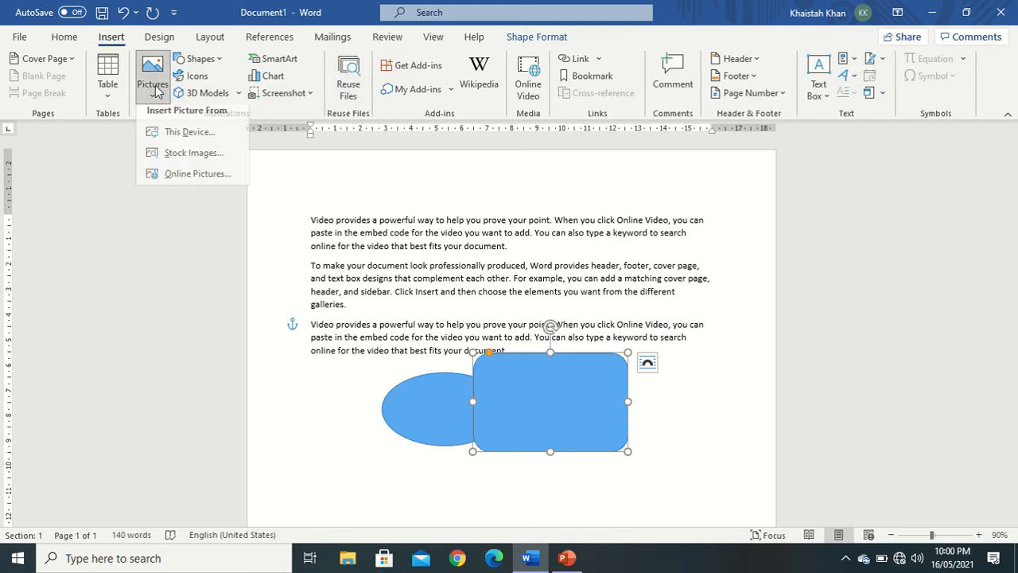
click(188, 141)
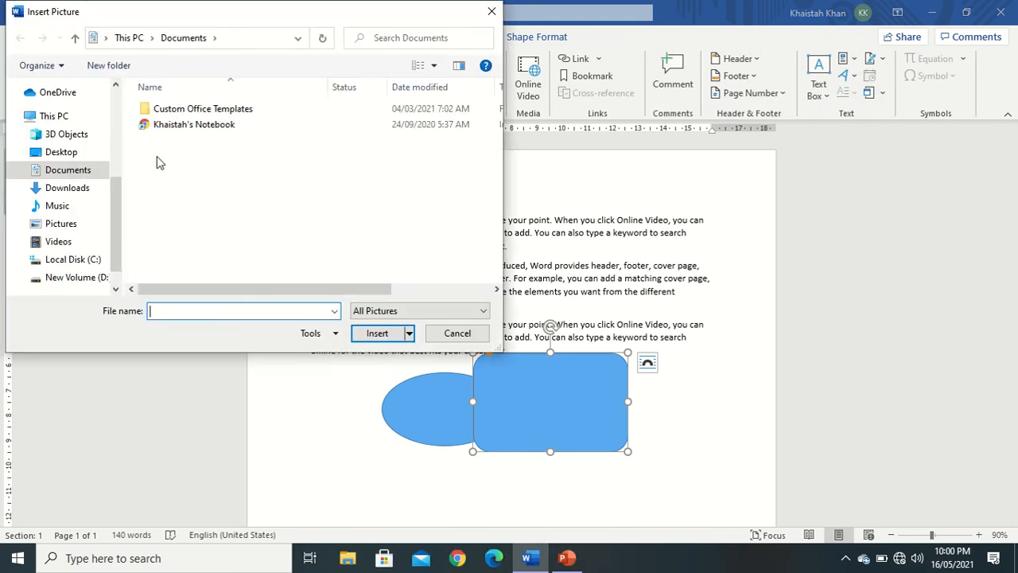
click(58, 153)
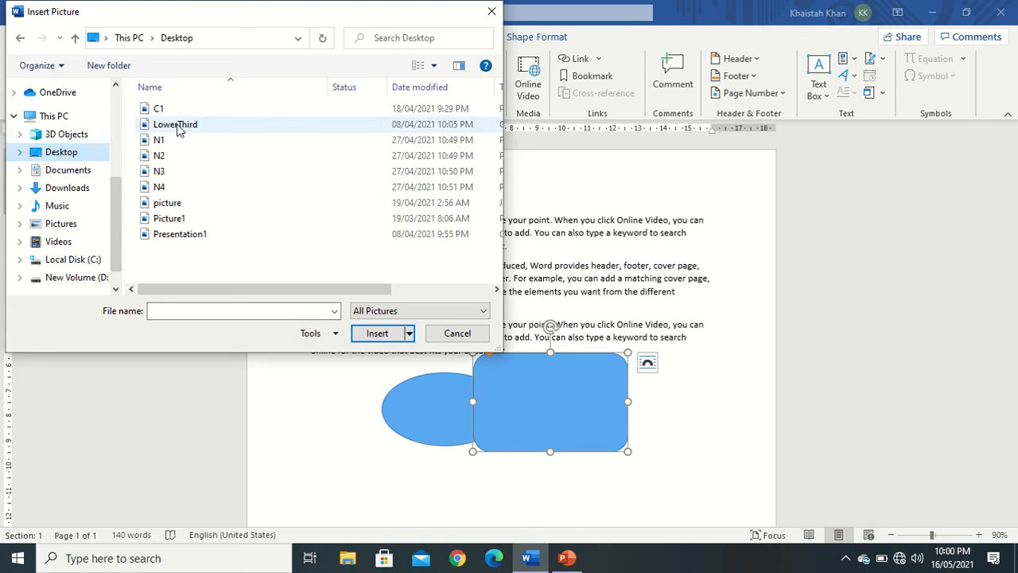
double_click(187, 202)
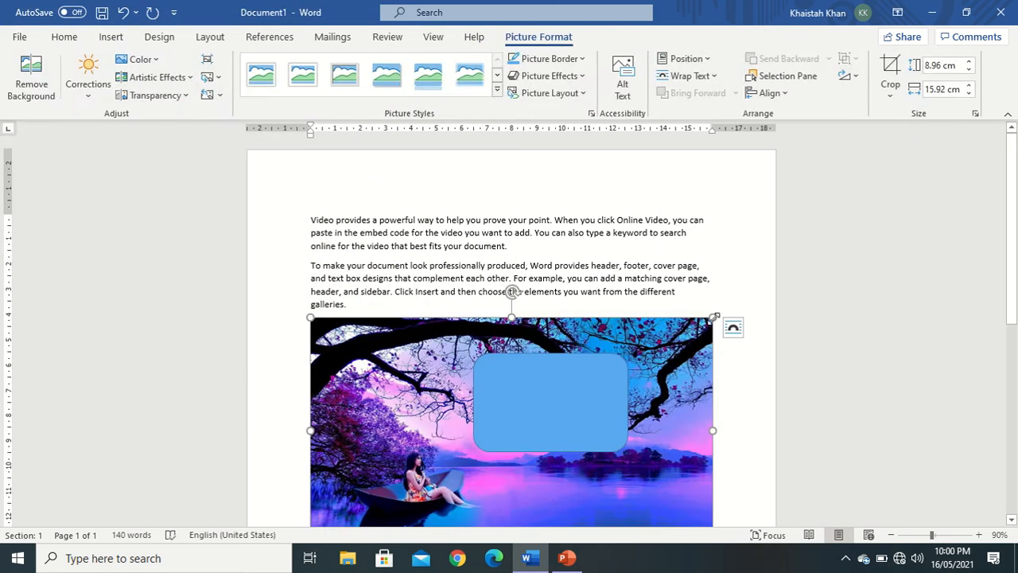
- Shrink the inserted picture to about 2.45 cm wide and 1.38 cm high and move it to the line below the third paragraph
drag(713, 316, 541, 422)
click(392, 327)
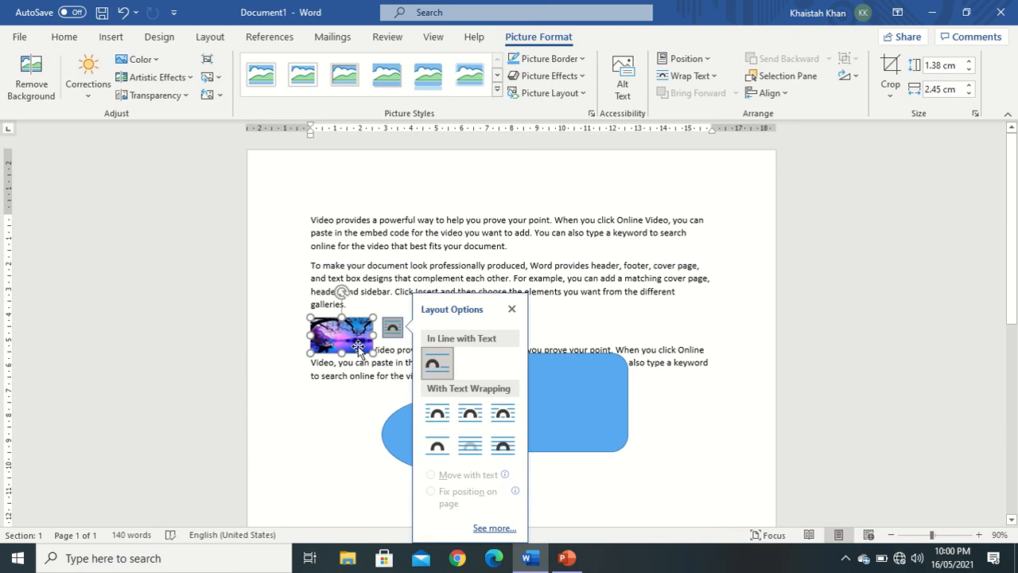
click(367, 307)
drag(354, 349, 313, 393)
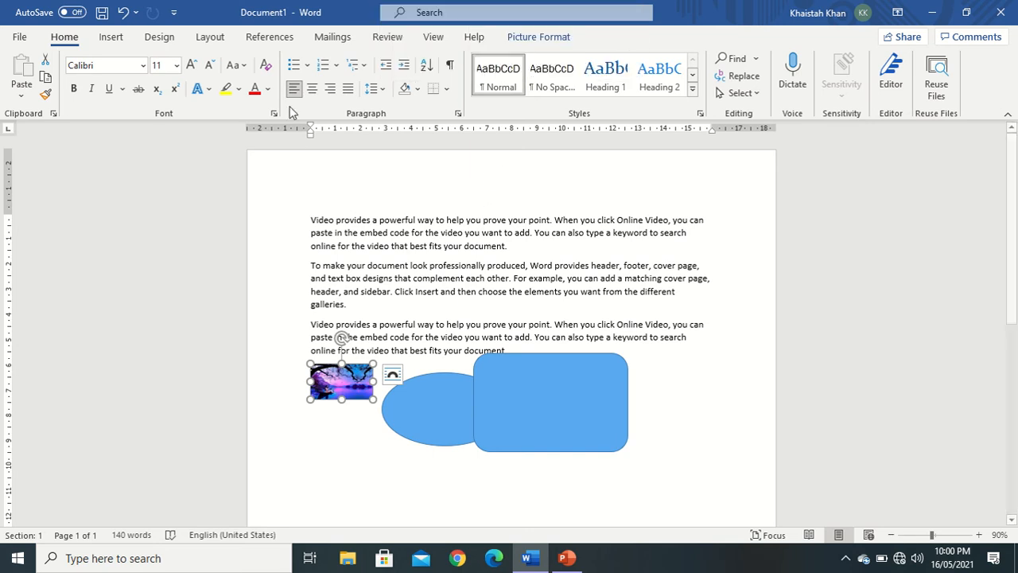
- Set the picture's text wrapping to In Front of Text
click(210, 38)
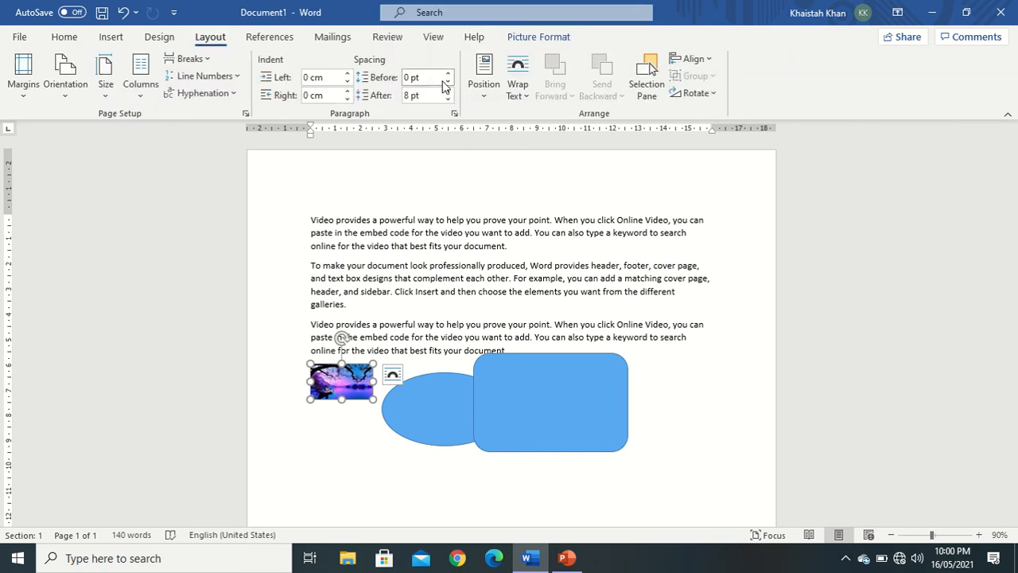
click(492, 103)
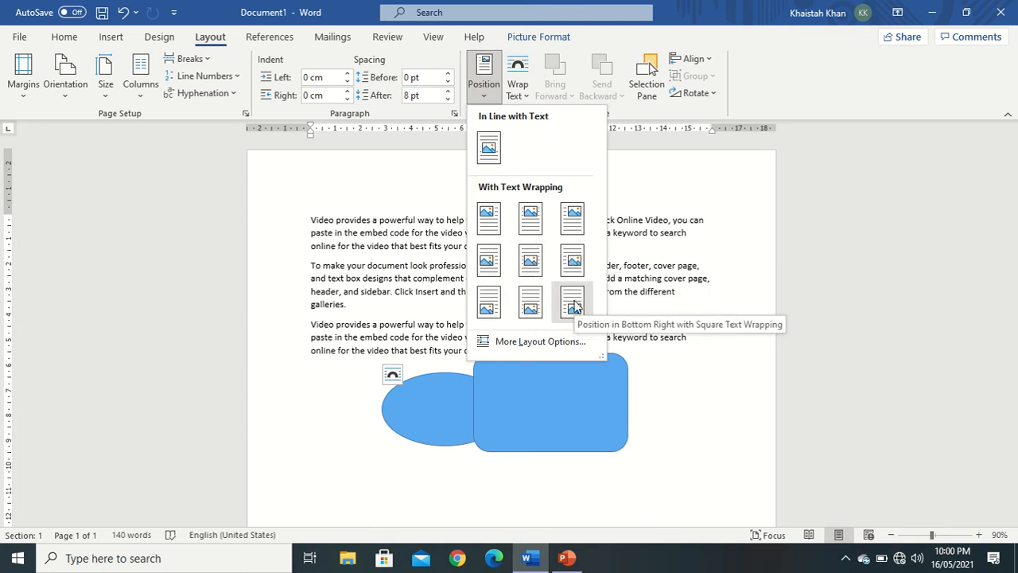
click(683, 399)
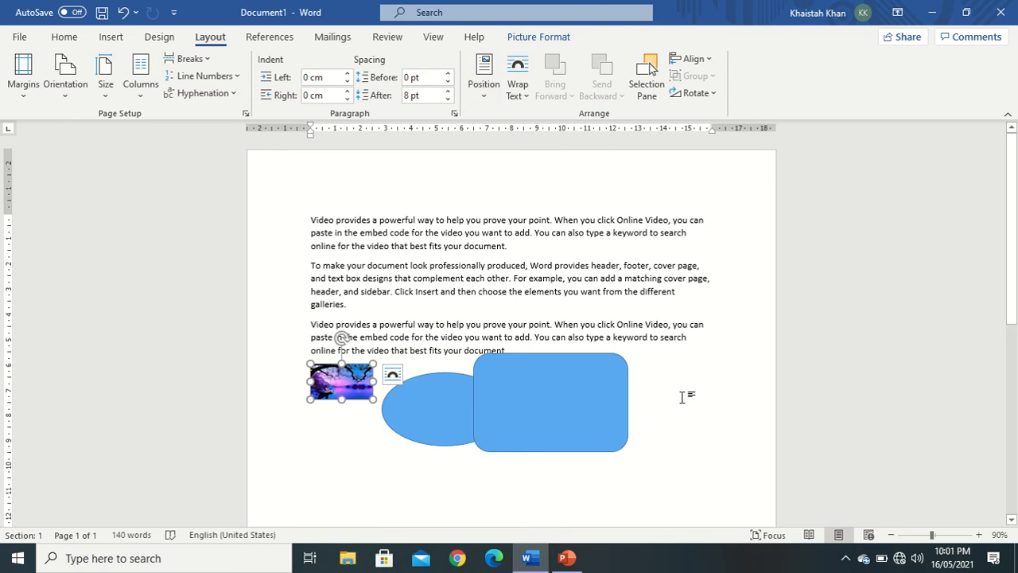
click(517, 89)
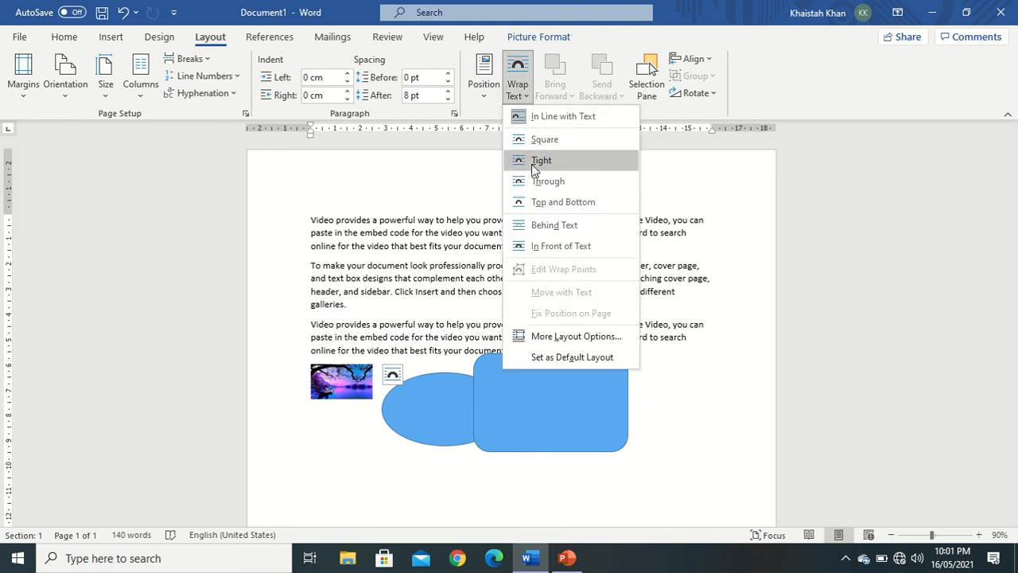
click(546, 246)
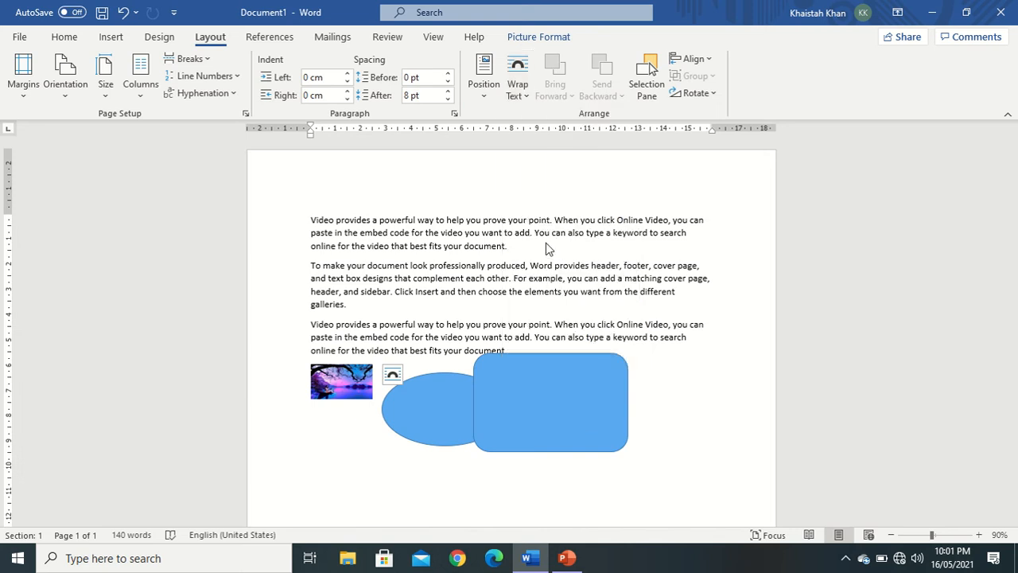
- Move the picture into the middle of the second paragraph and set its text wrapping to Tight
drag(356, 375, 427, 285)
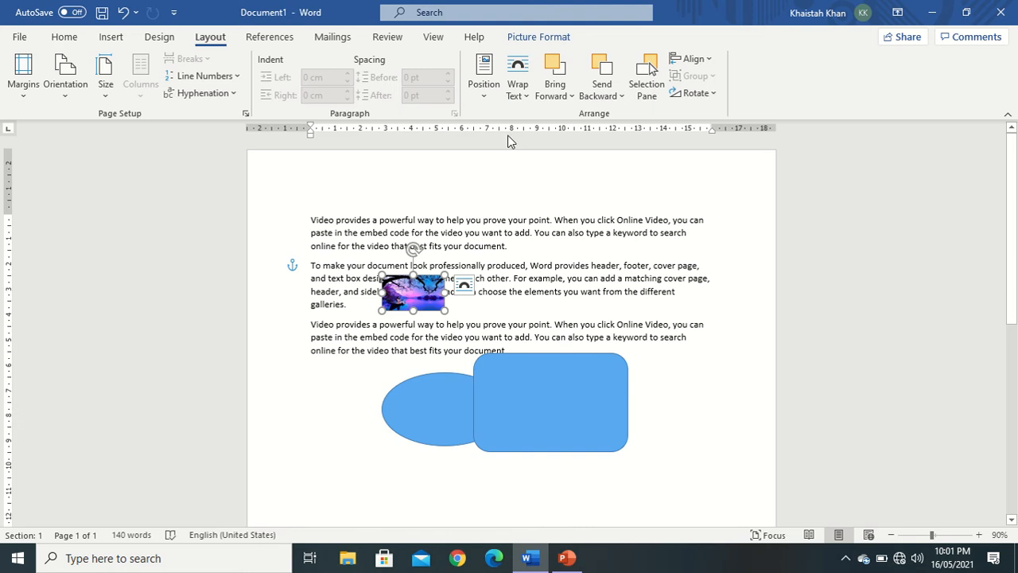
click(523, 99)
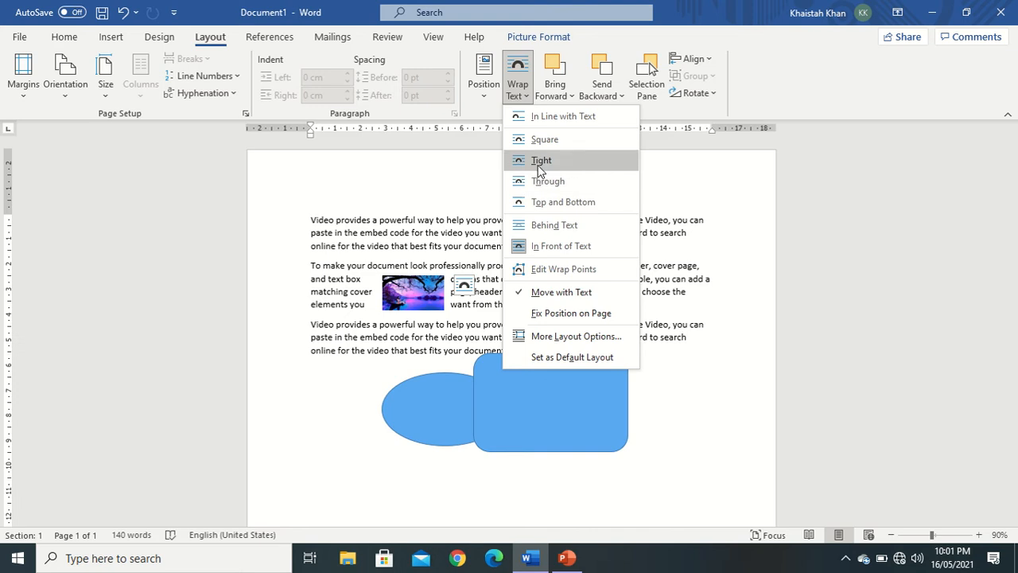
click(541, 160)
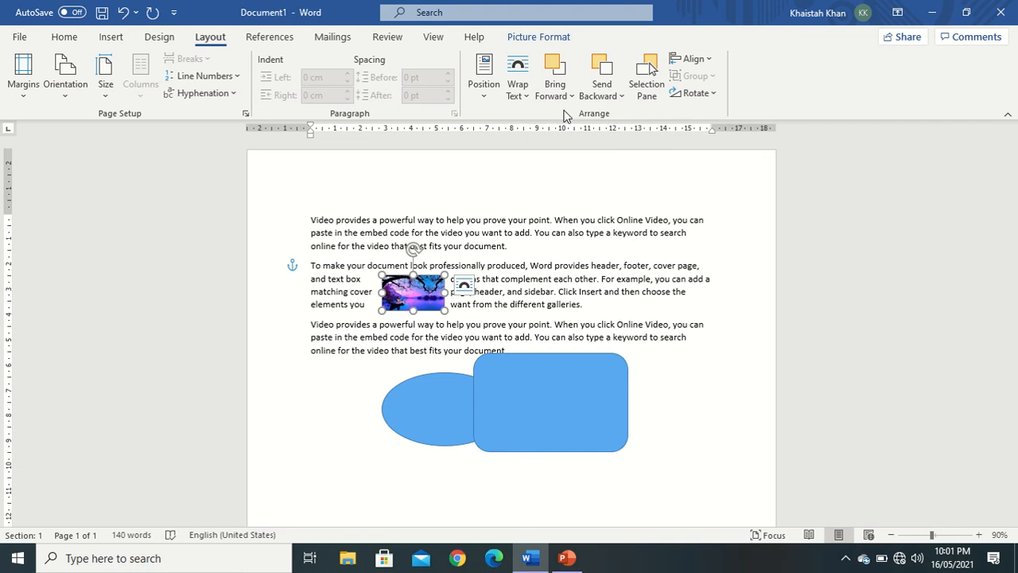
- Bring the oval forward so it overlaps the rounded rectangle
click(455, 398)
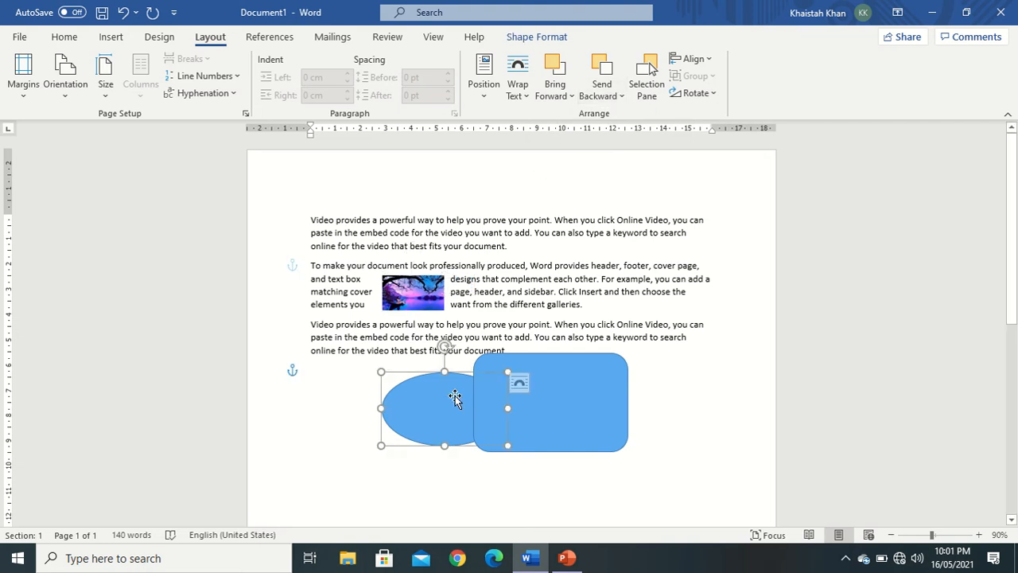
click(553, 406)
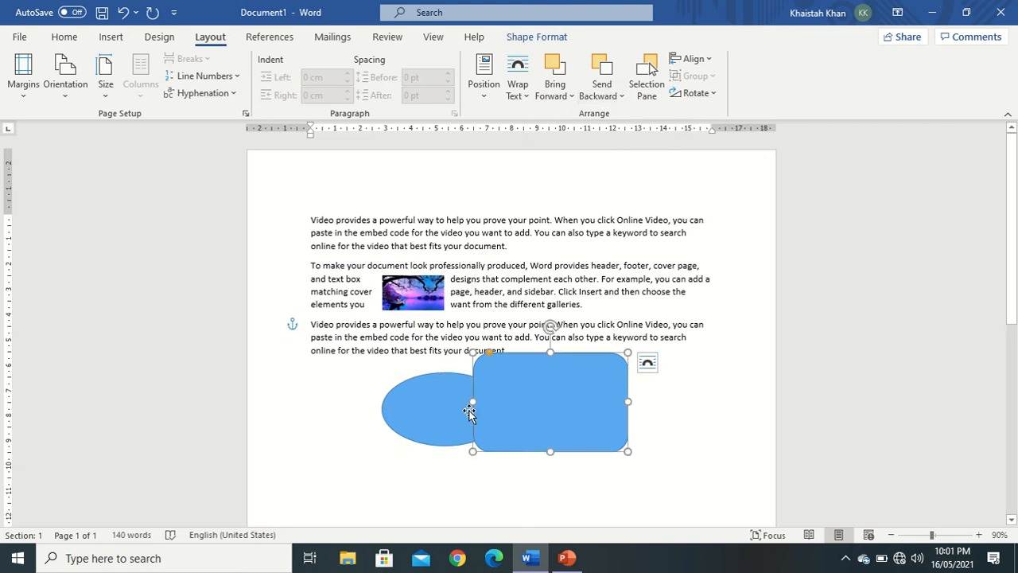
click(456, 411)
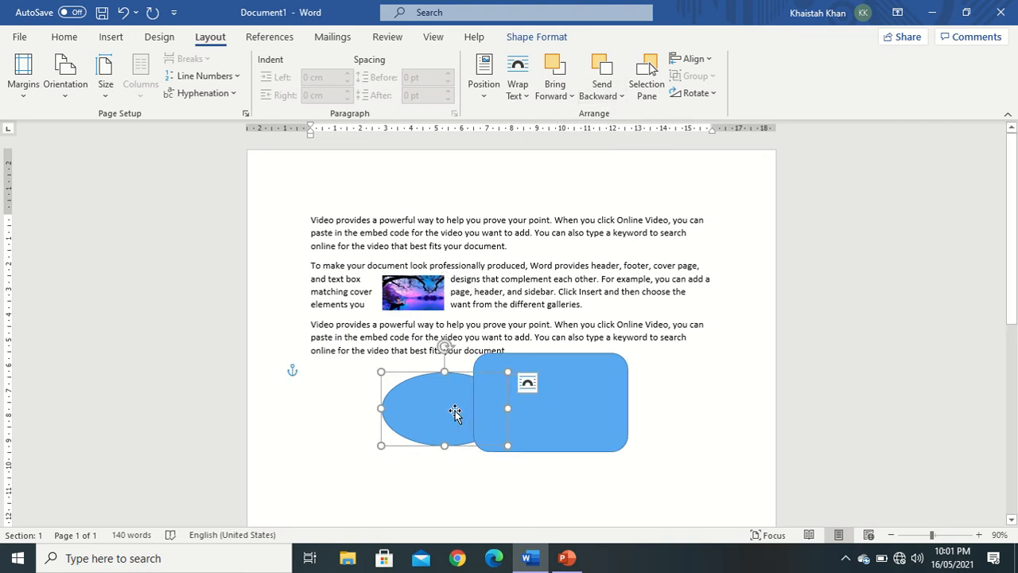
click(559, 85)
click(574, 116)
- Draw a diamond about 5.9 cm wide and 4.3 cm high and move it over the lower edges of the oval and rounded rectangle
click(112, 38)
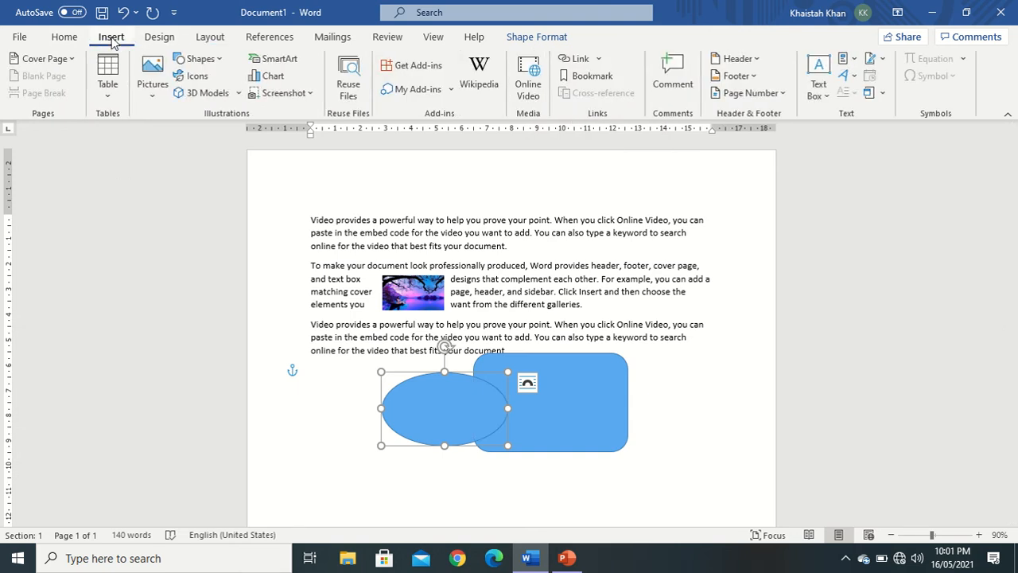
click(213, 63)
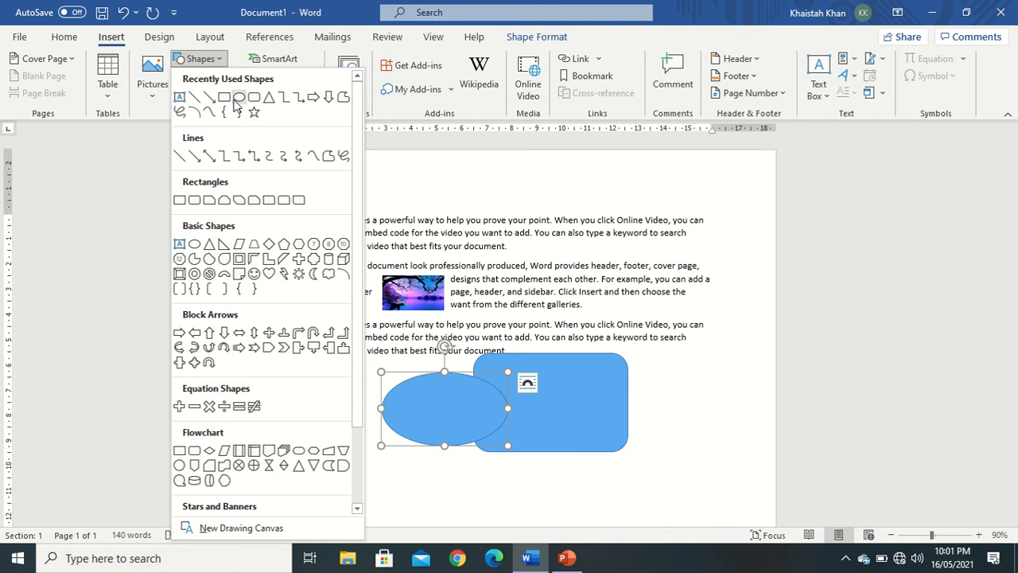
click(264, 241)
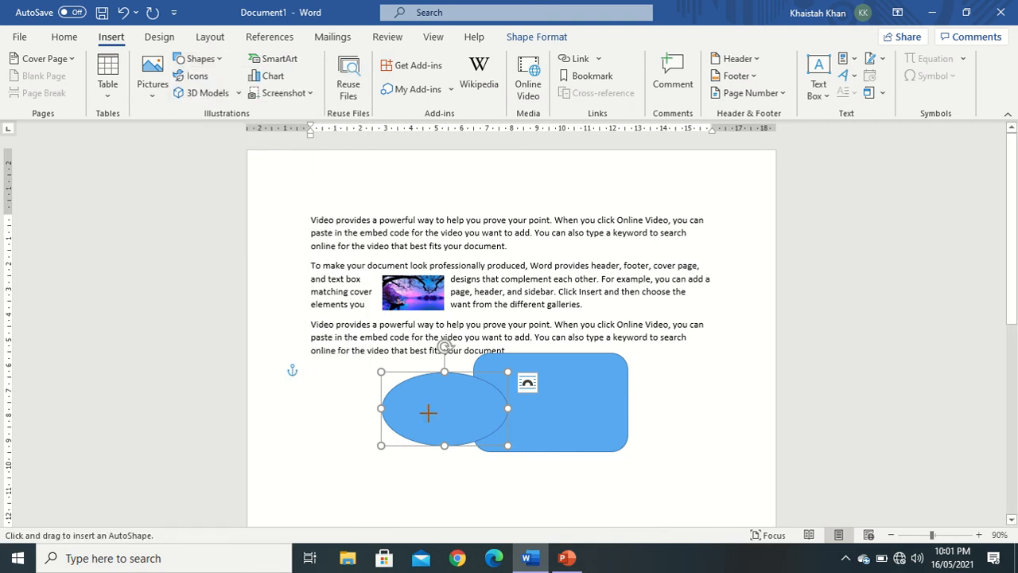
drag(437, 428, 512, 482)
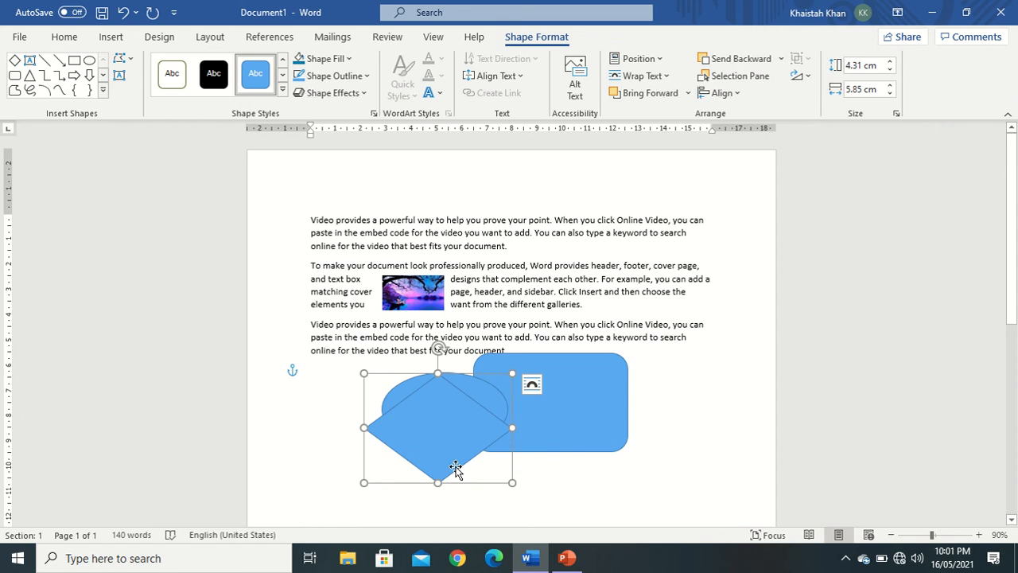
drag(455, 469, 494, 507)
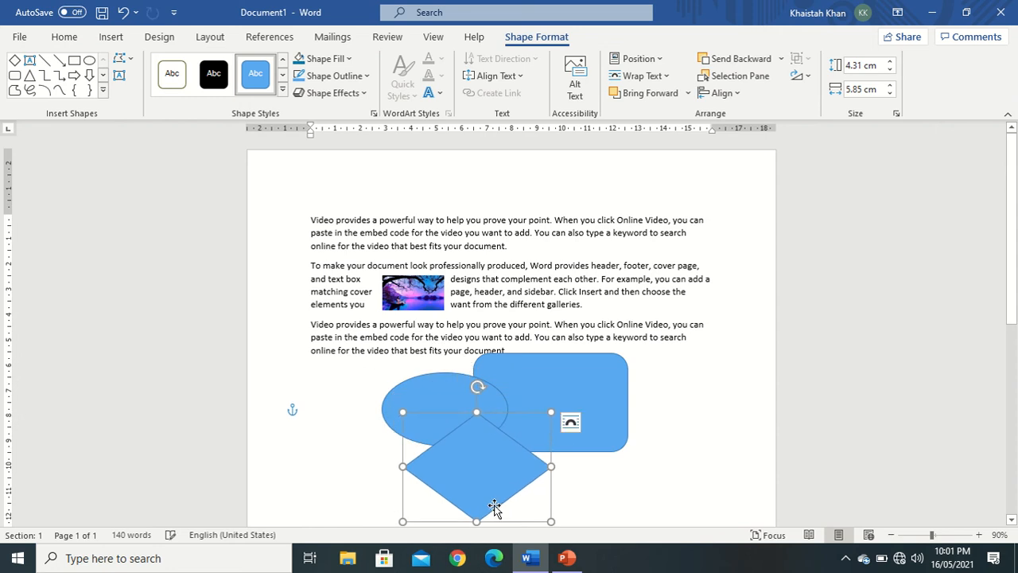
- Select the diamond, oval, rounded rectangle and picture one after another to match them with their Selection Pane entries
click(617, 436)
click(414, 409)
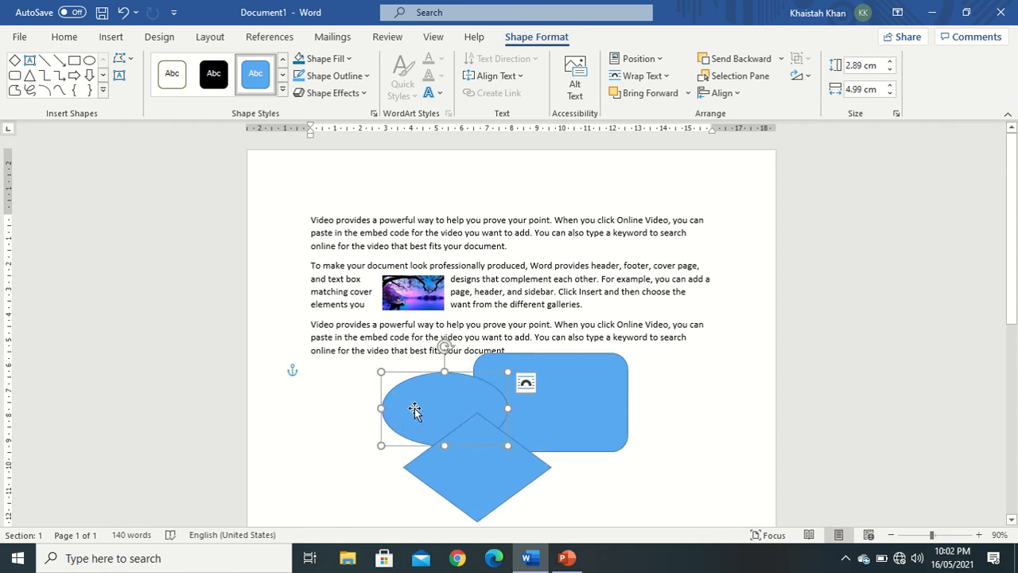
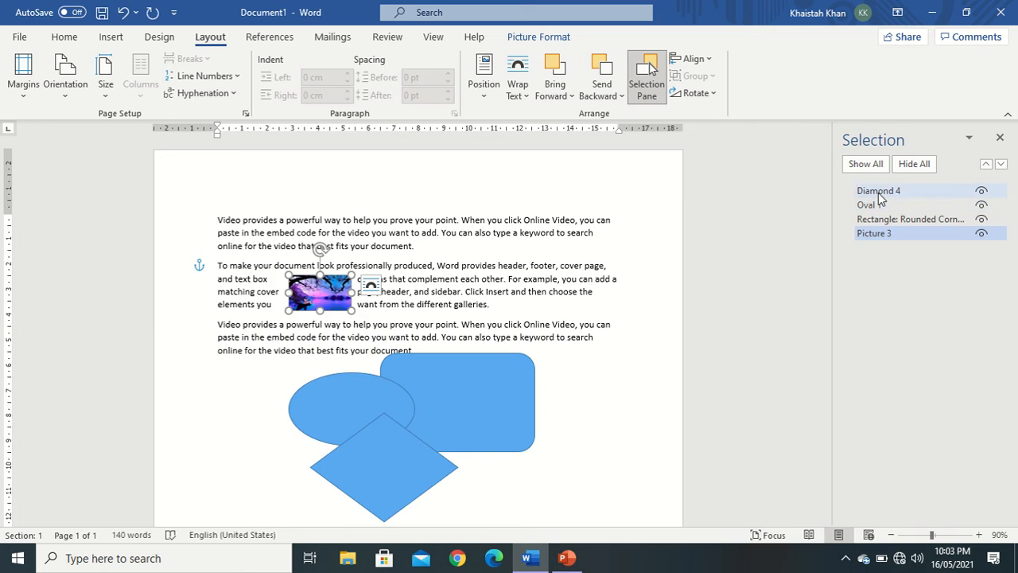
click(877, 193)
click(873, 206)
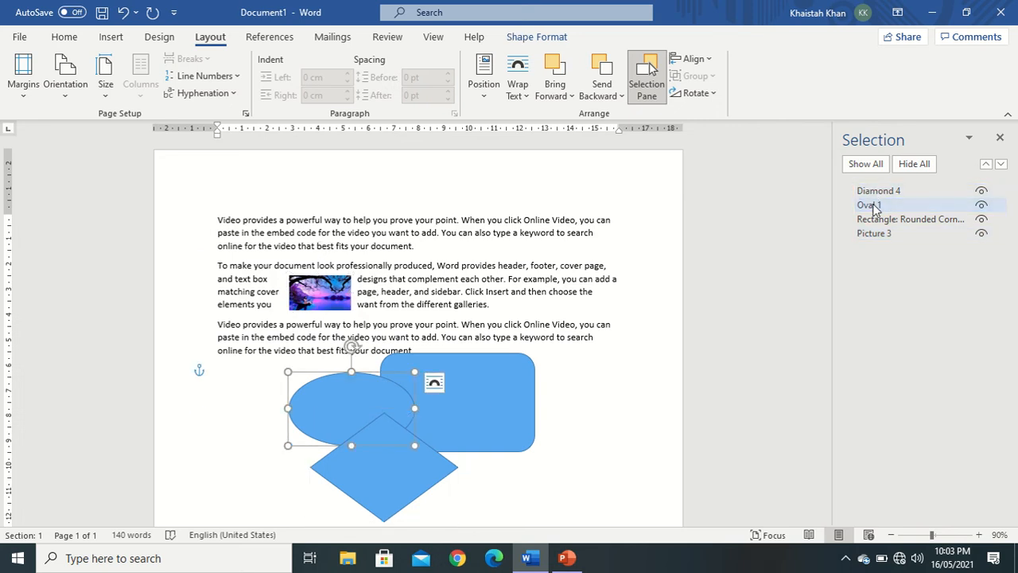
click(874, 221)
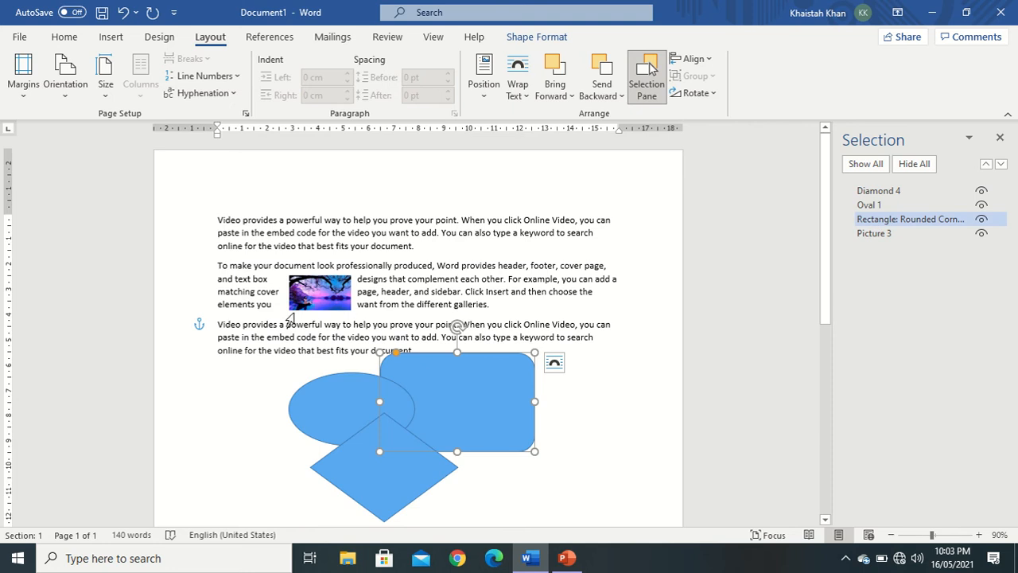
click(330, 294)
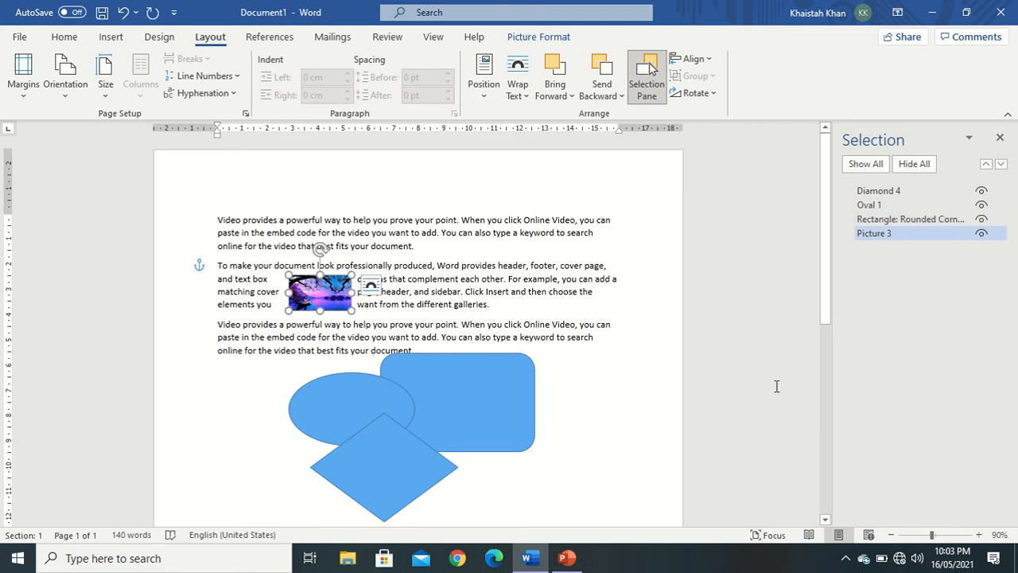
- Hide the picture in the second paragraph through the Selection Pane, show it again and close the pane
click(982, 237)
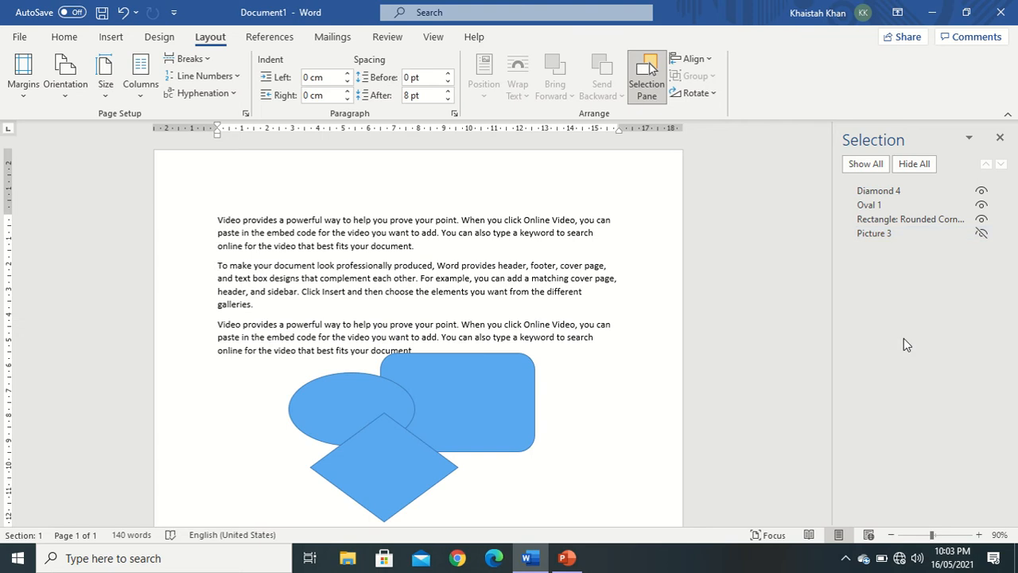
click(982, 235)
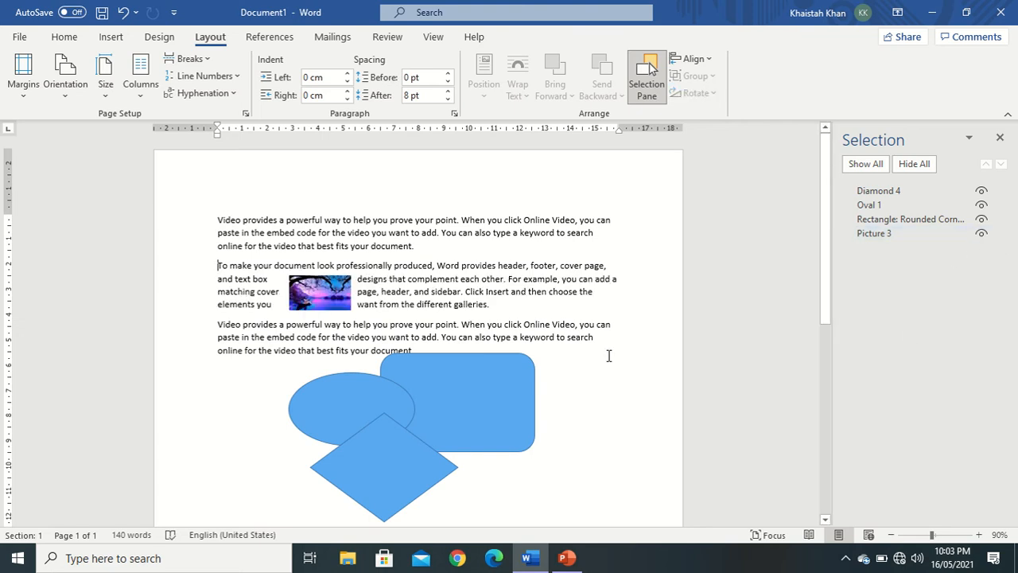
click(999, 137)
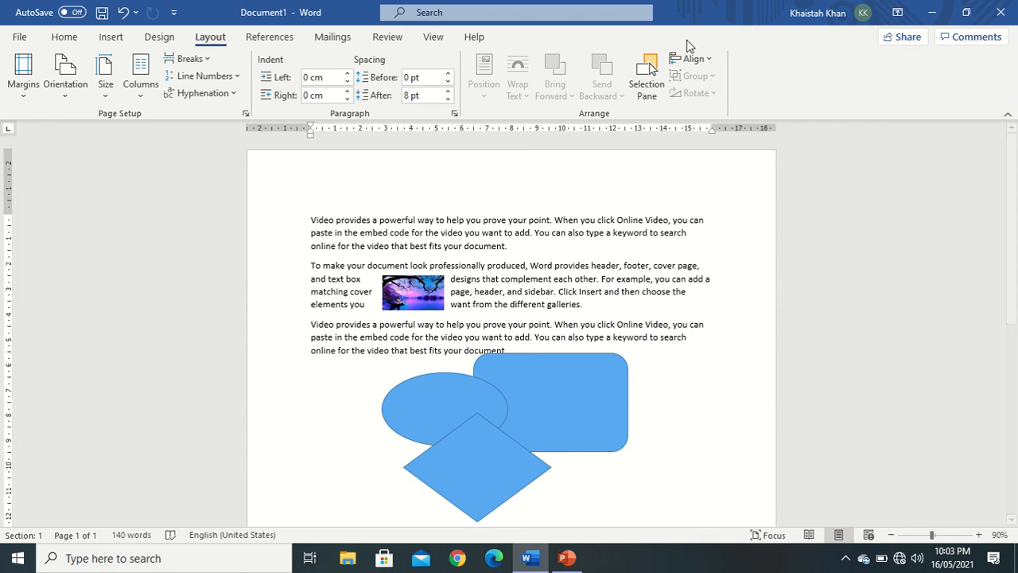
click(710, 61)
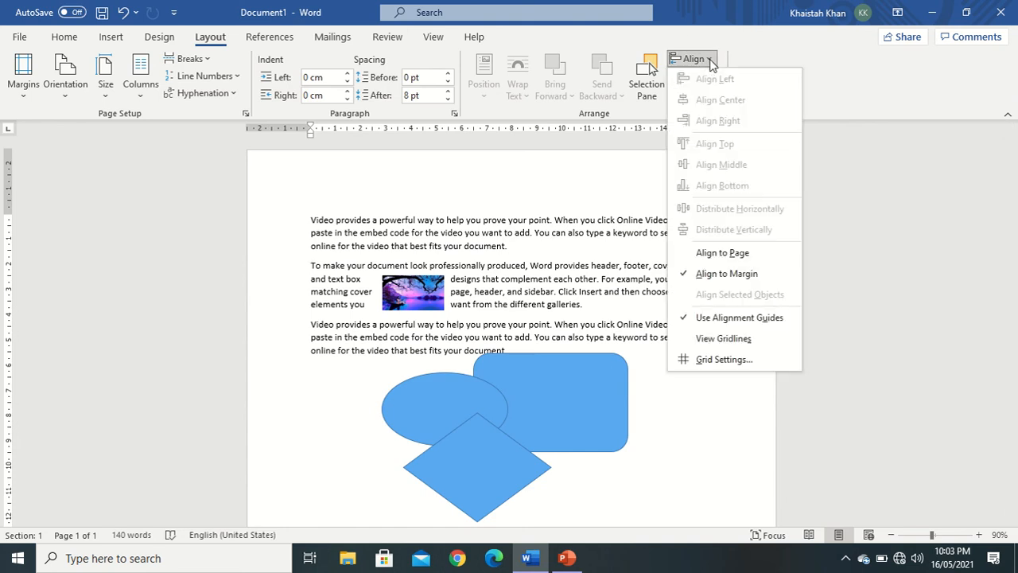
click(314, 265)
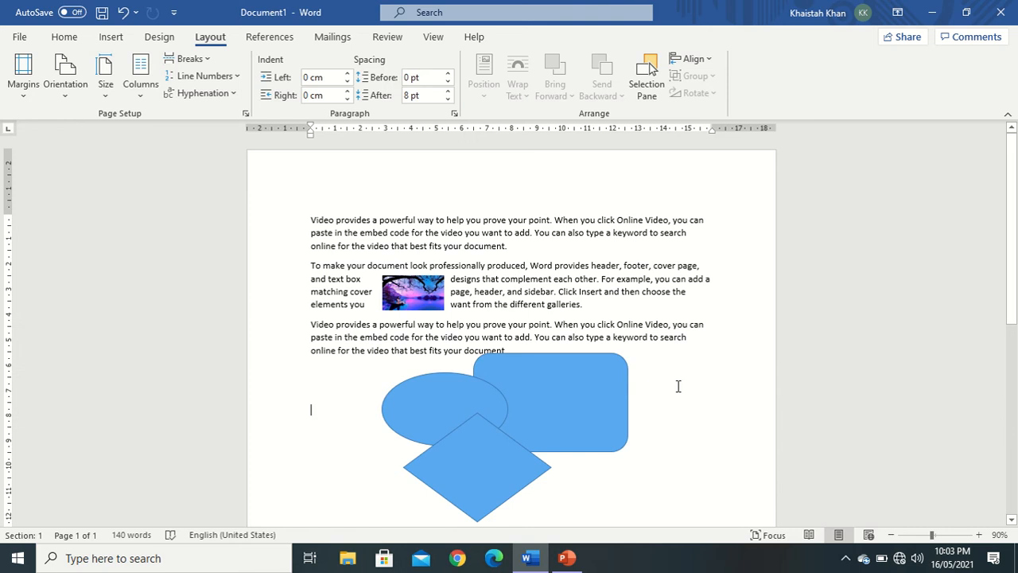
- Undo the diamond's last move and place it at the left margin below the oval
key(ctrl+z)
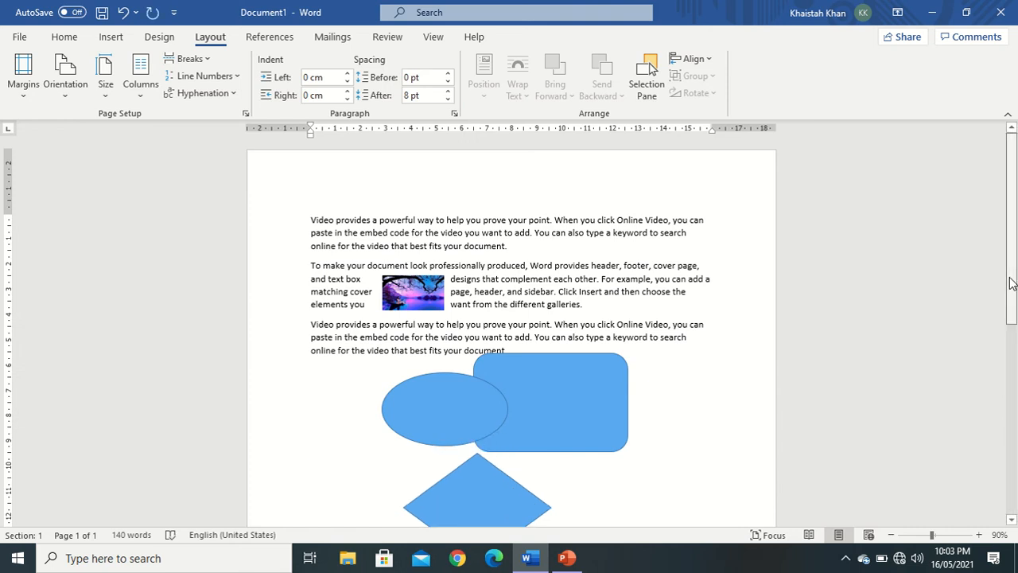
scroll(1010, 284, down, 4)
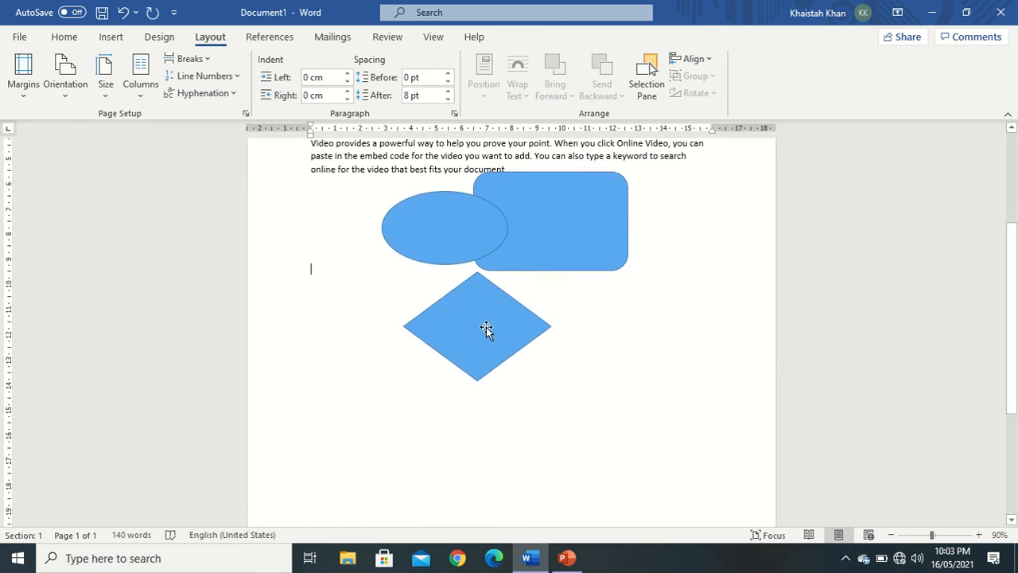
drag(486, 329, 396, 343)
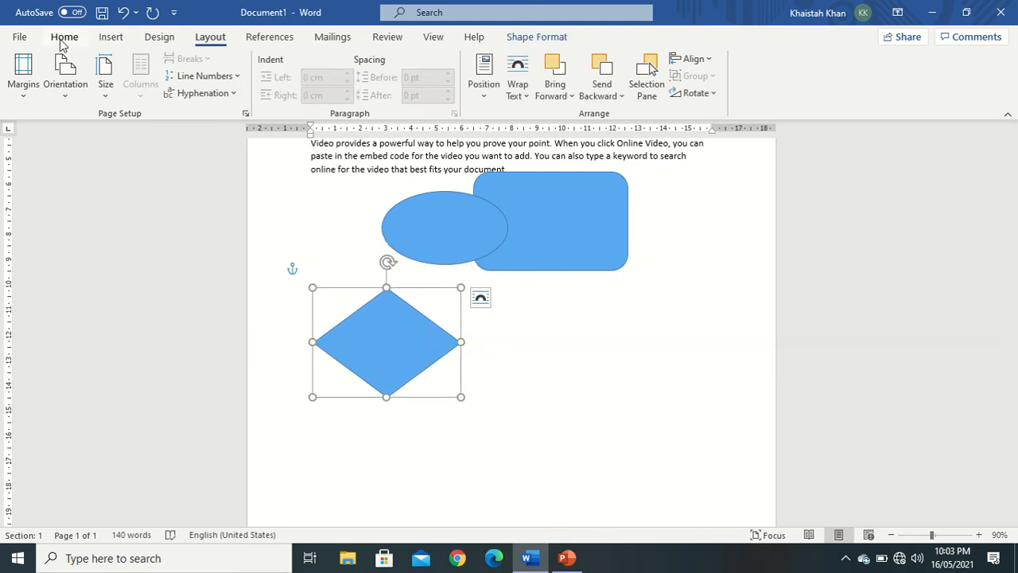
- Draw a right block arrow about 3 cm wide and 1.3 cm high starting at the diamond's right corner
click(107, 38)
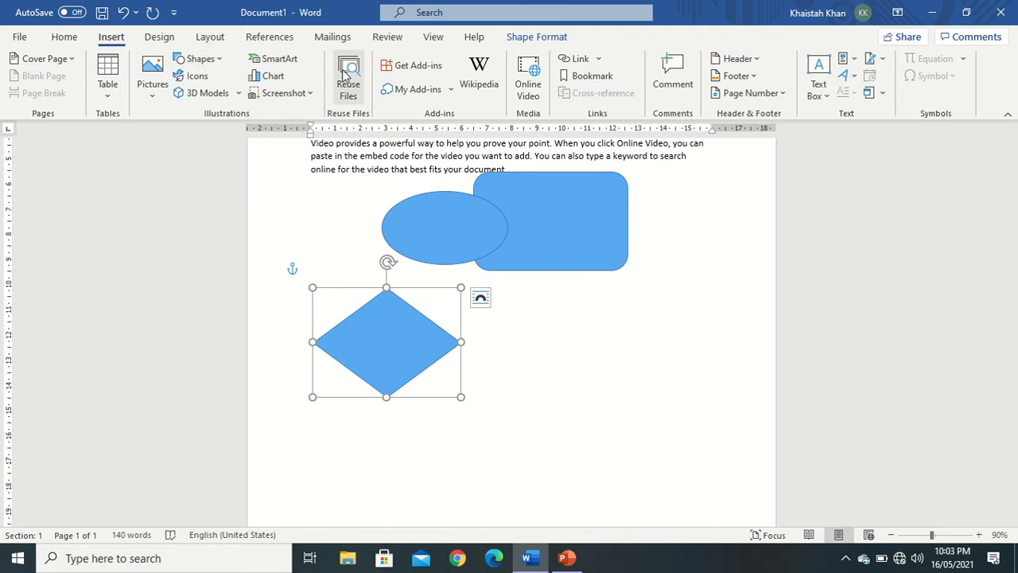
click(200, 59)
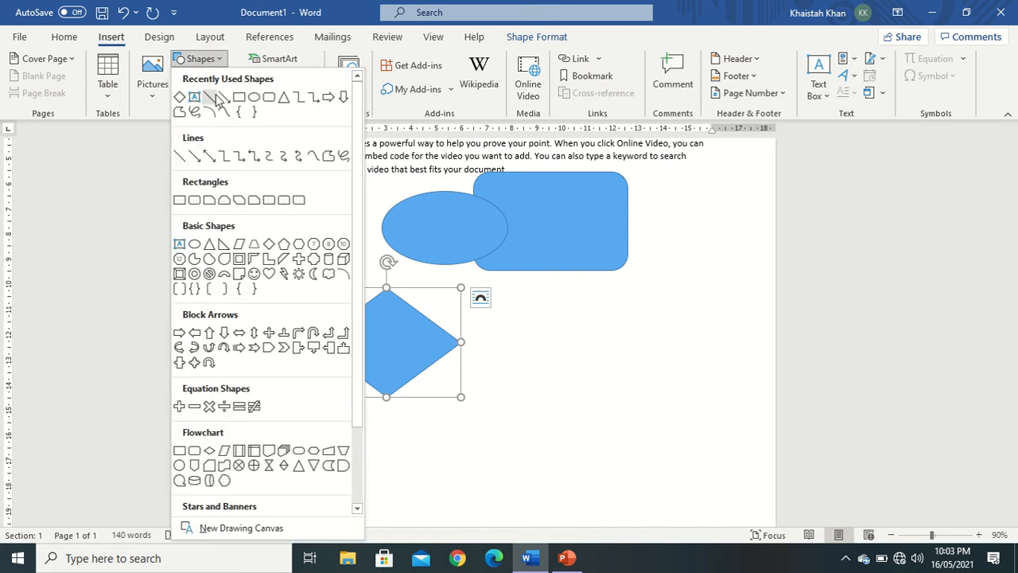
click(329, 97)
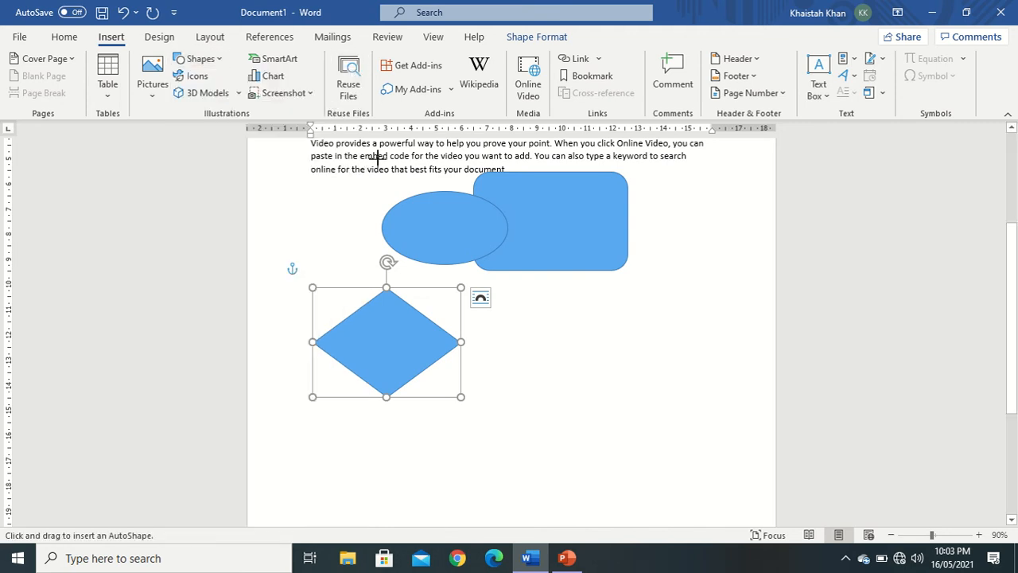
drag(444, 323, 520, 357)
click(615, 346)
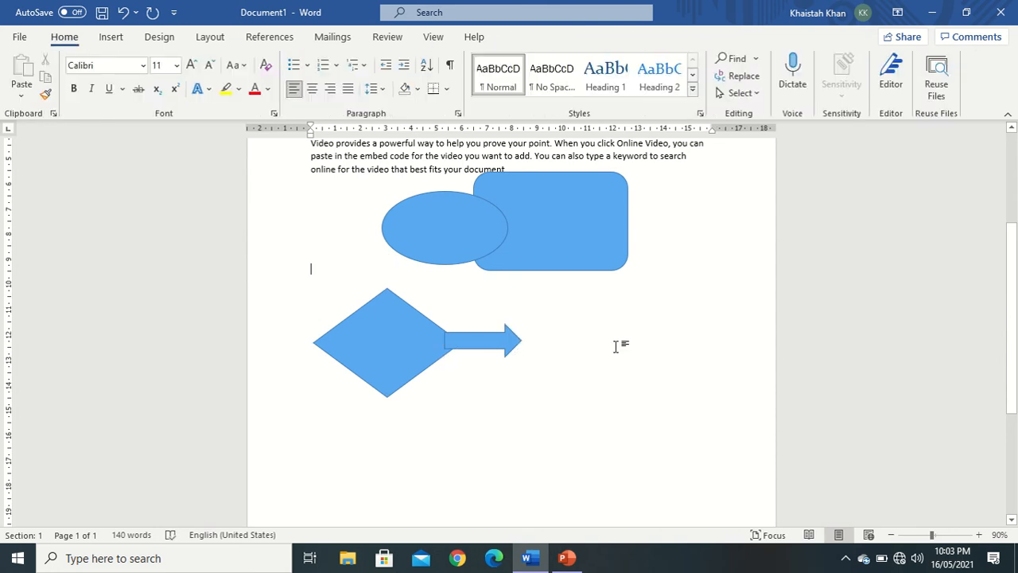
- Nudge the block arrow slightly down to line it up with the diamond's right corner
click(478, 352)
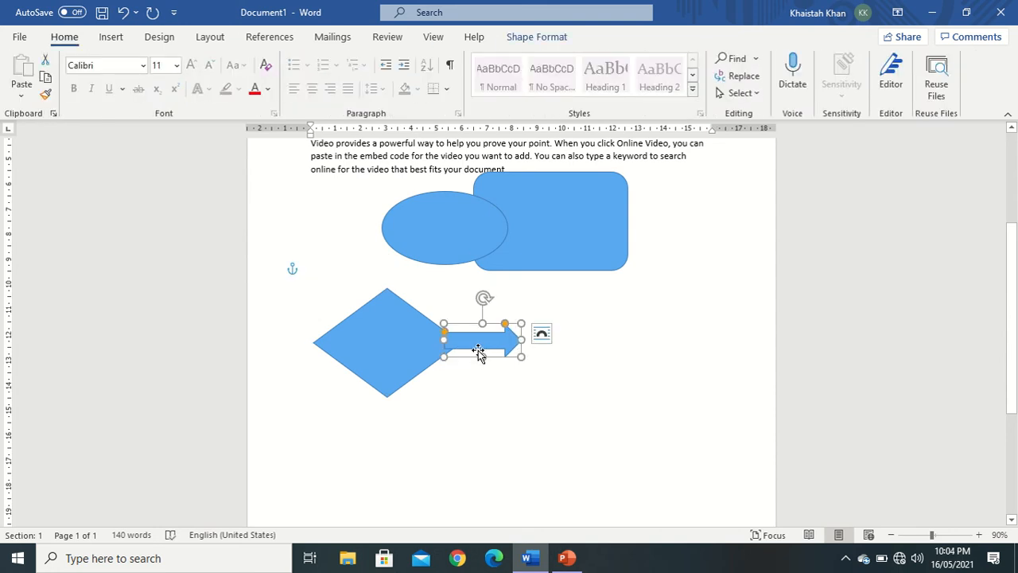
key(Down)
key(Down)
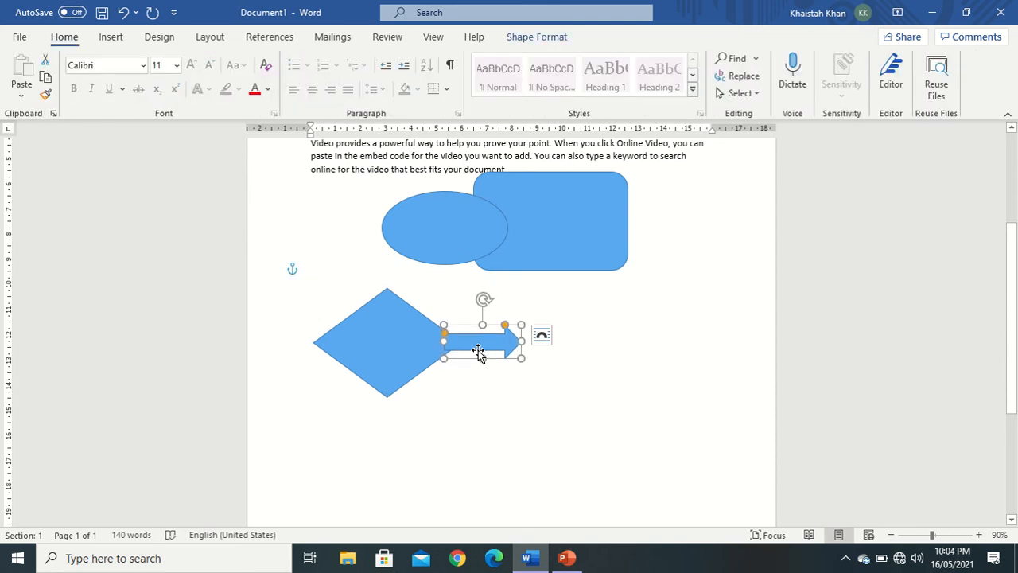
key(Down)
click(583, 309)
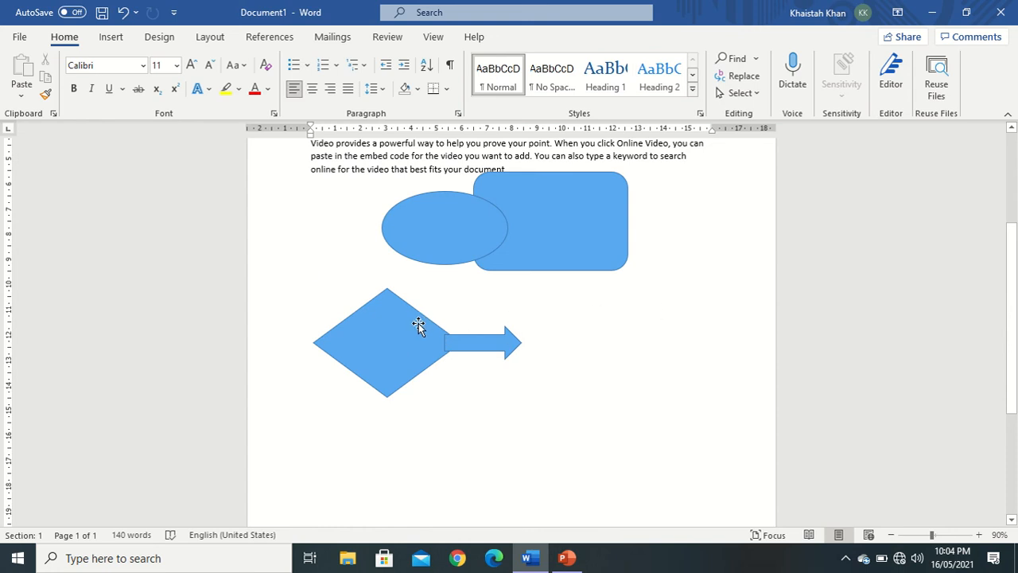
- Move the diamond over the lower edge of the rounded rectangle and reposition the arrow at the diamond's right corner
drag(418, 325, 617, 284)
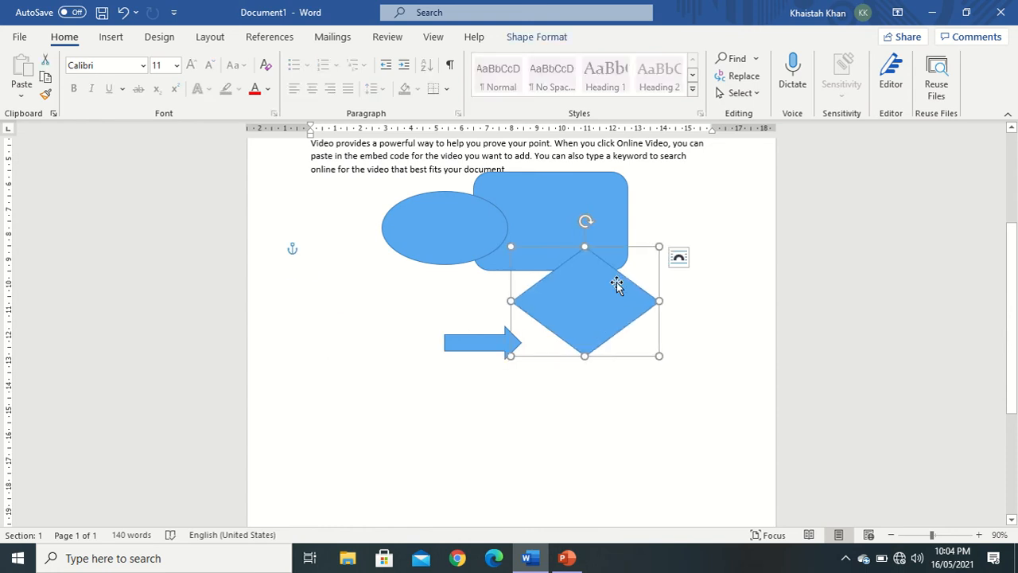
drag(487, 344, 685, 301)
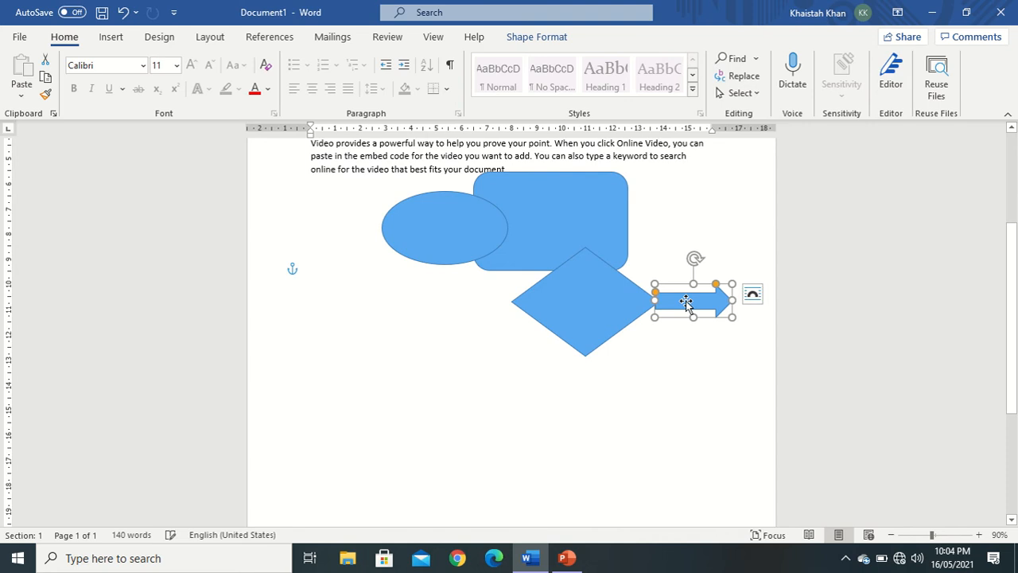
click(592, 336)
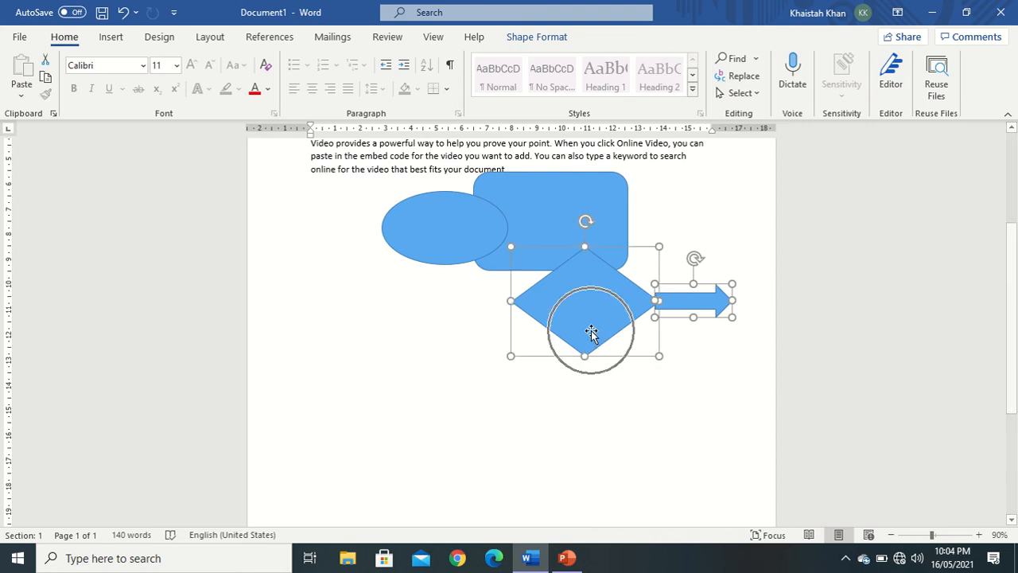
click(595, 470)
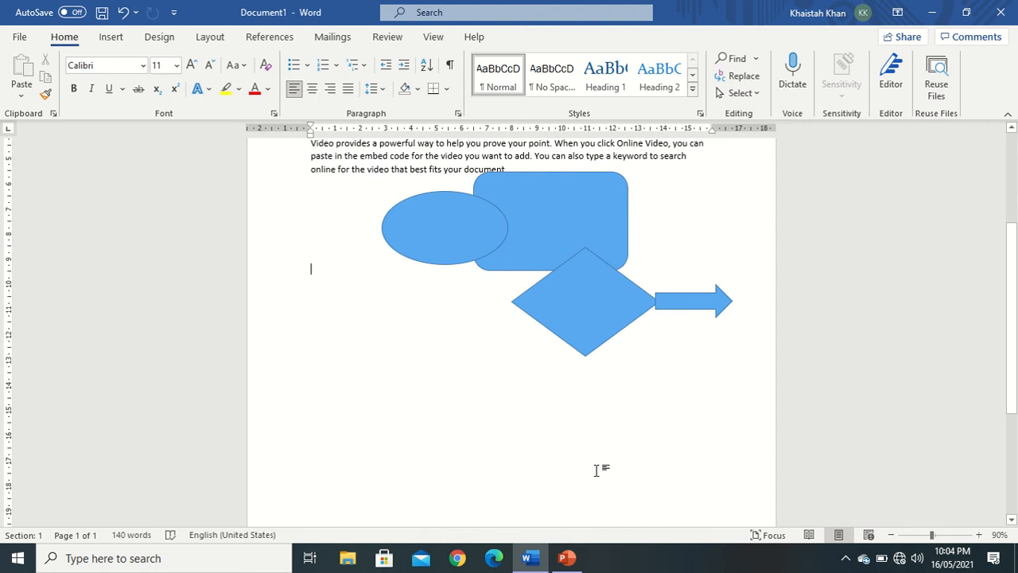
- Group the diamond with the block arrow and move the group into the empty space below the oval and rounded rectangle
click(613, 320)
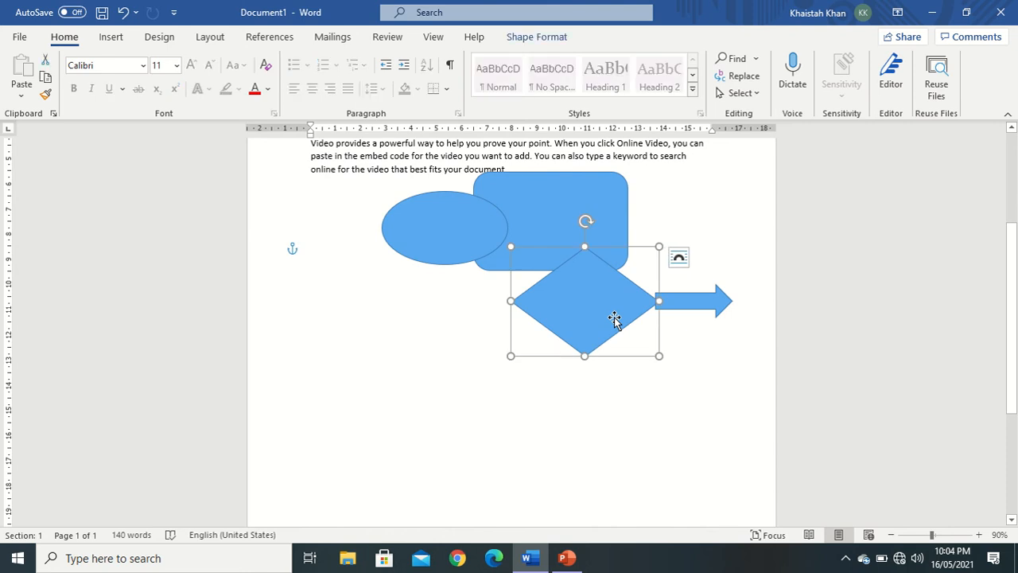
shift+click(699, 299)
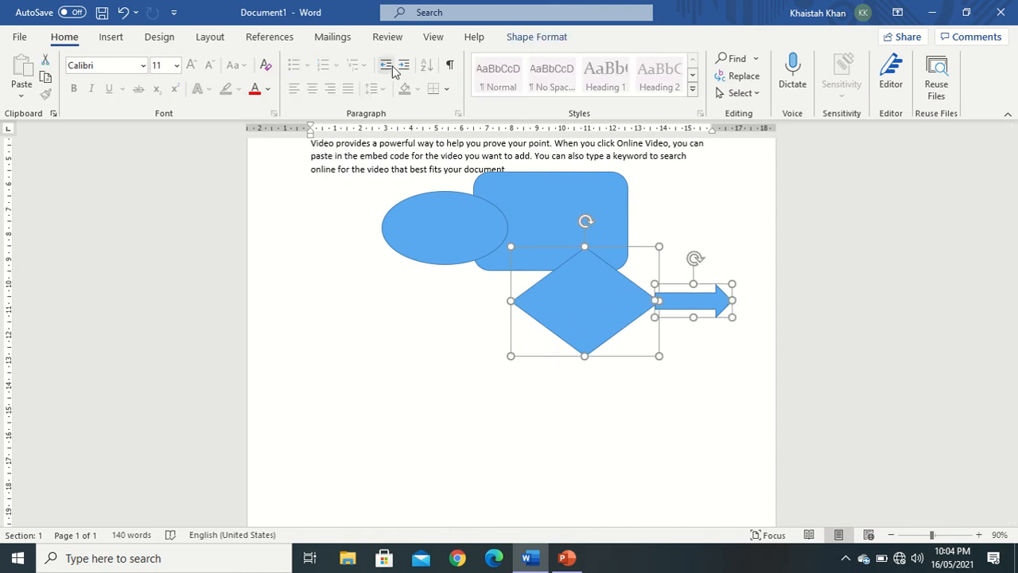
click(216, 38)
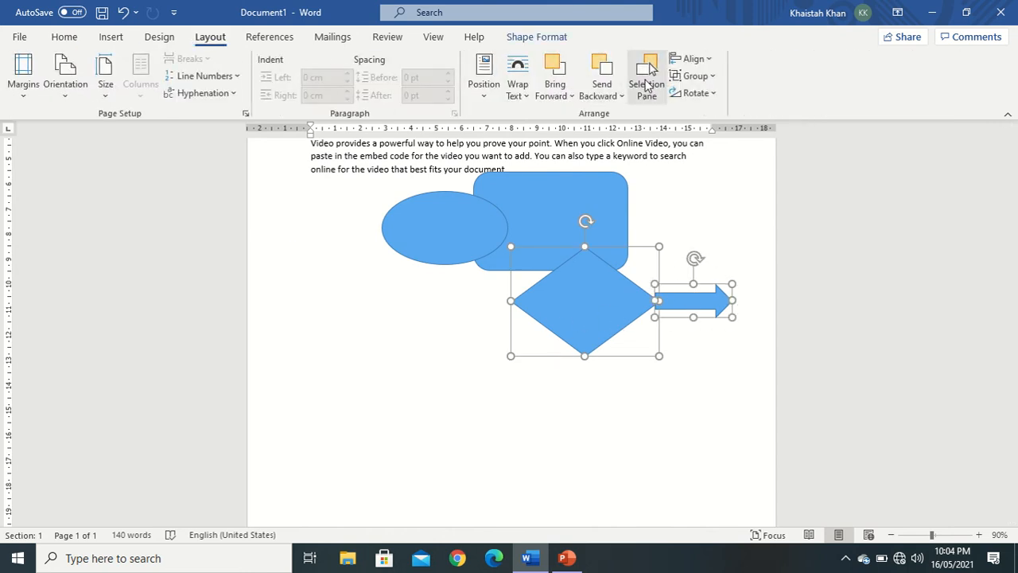
click(696, 76)
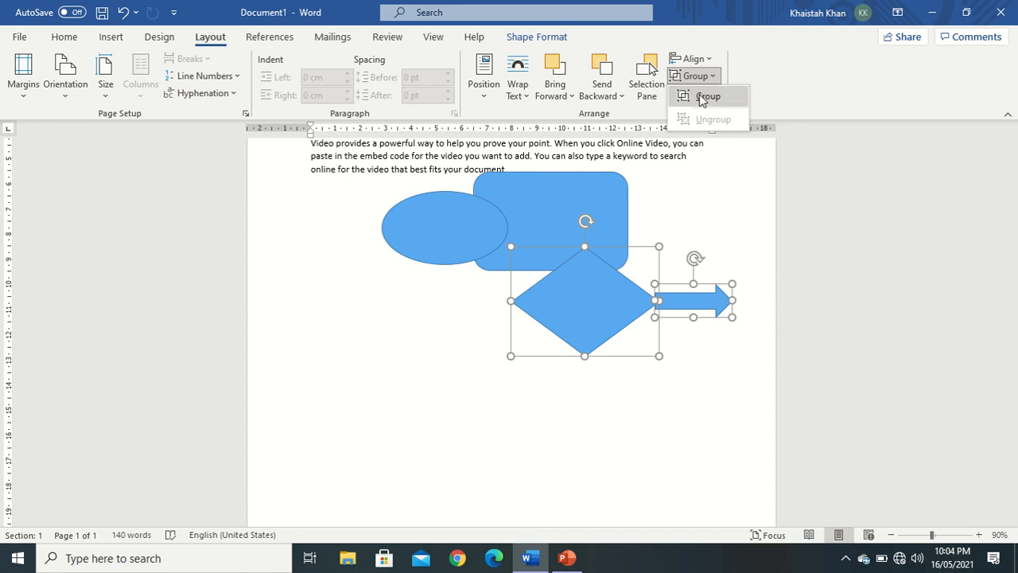
click(702, 96)
drag(611, 312, 481, 360)
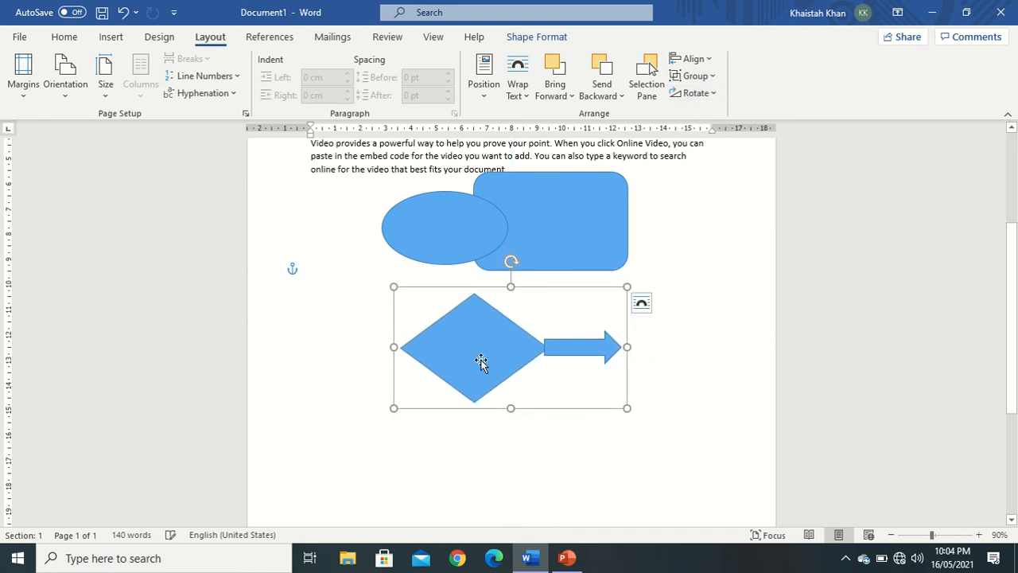
- Ungroup the diamond and block arrow and move the arrow alone to just below the rounded rectangle's lower right corner
click(714, 76)
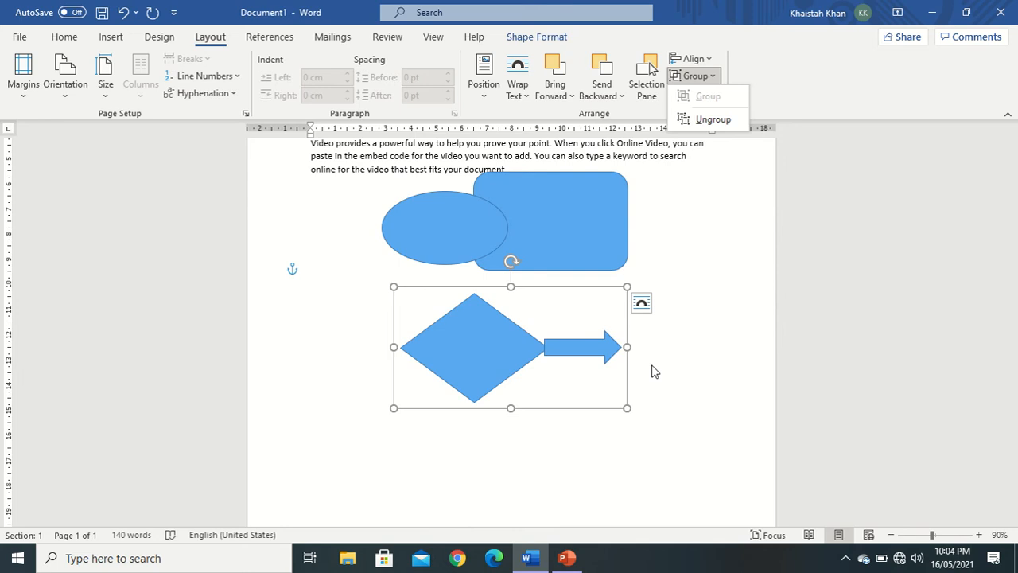
click(716, 120)
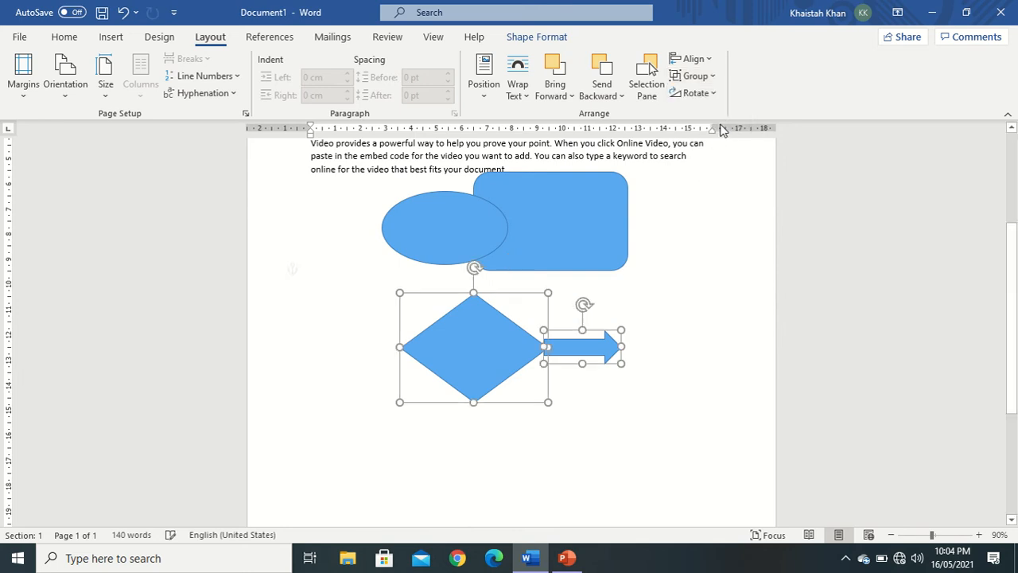
click(676, 273)
drag(602, 345, 656, 296)
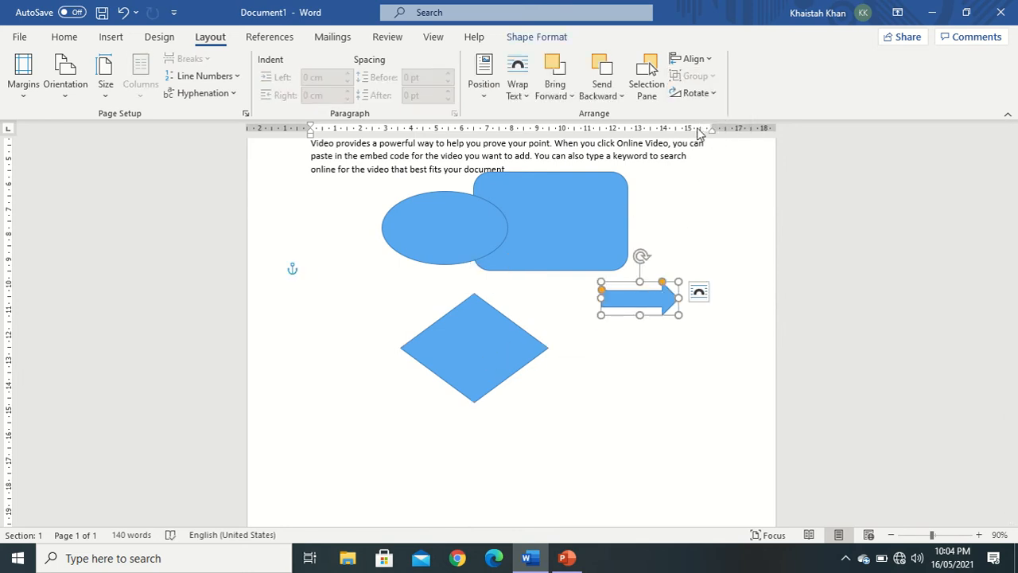
- Rotate the block arrow to 15° using the layout size options
click(714, 95)
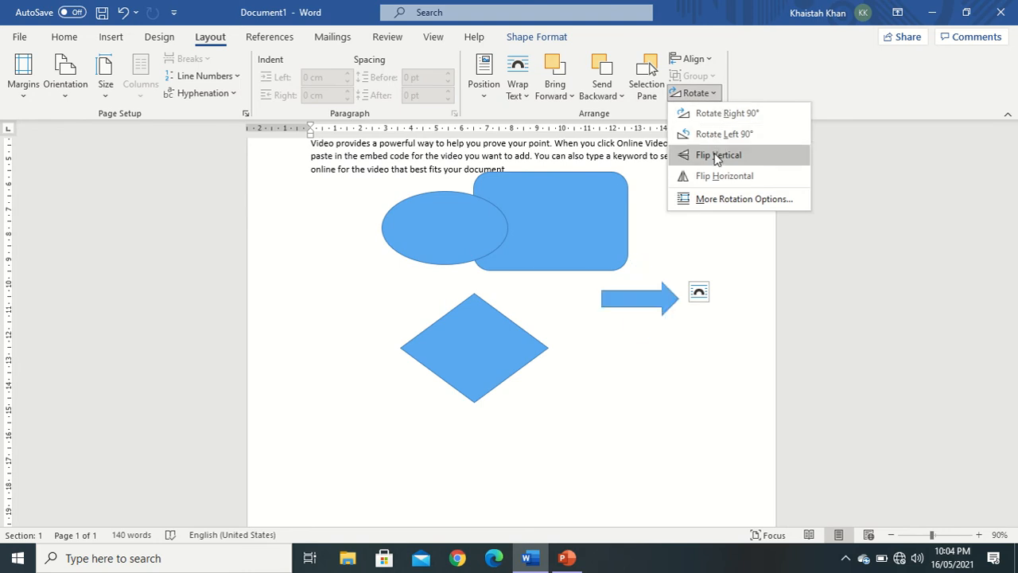
click(705, 202)
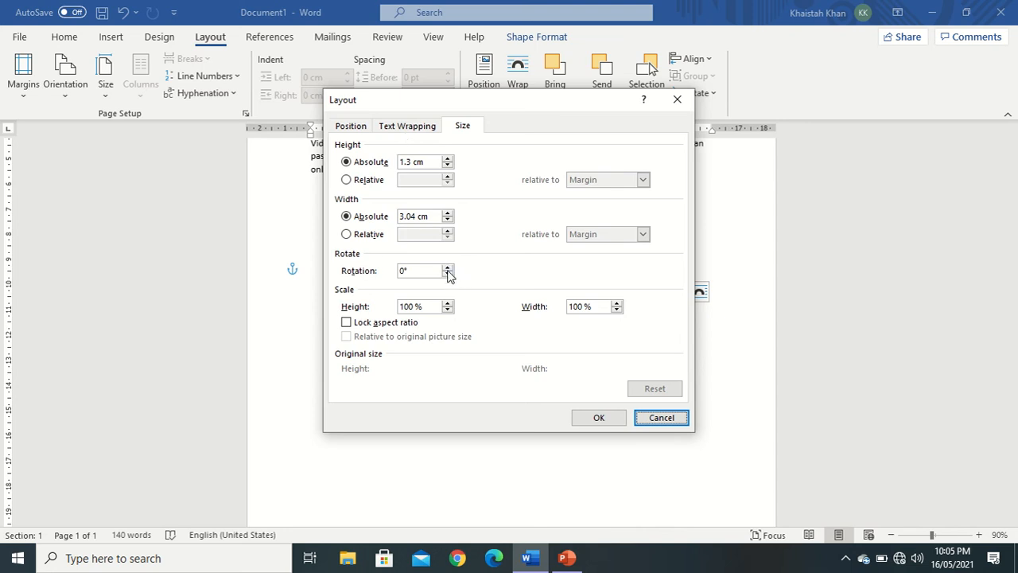
click(416, 270)
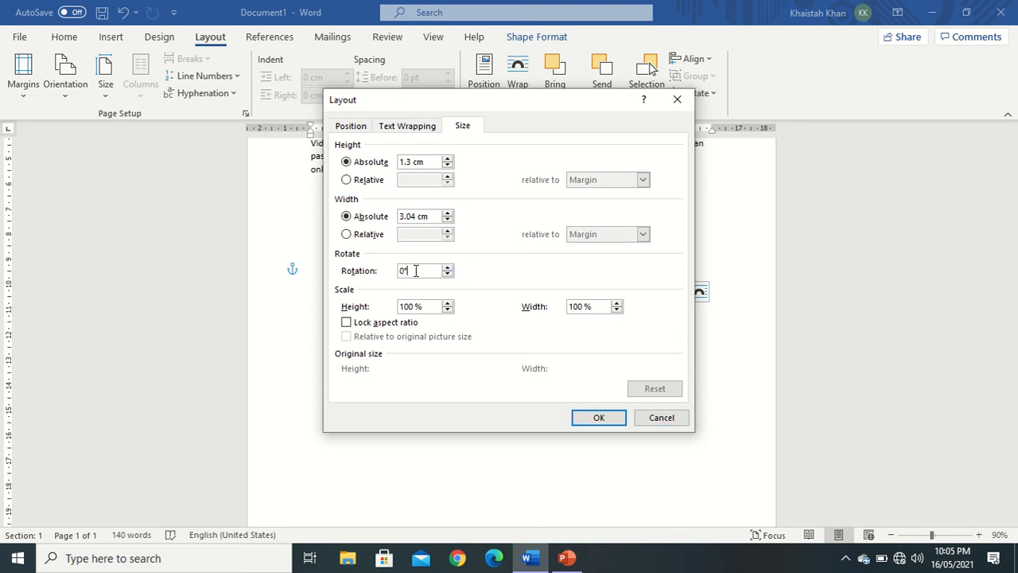
key(BackSpace)
key(BackSpace)
text(15)
click(600, 418)
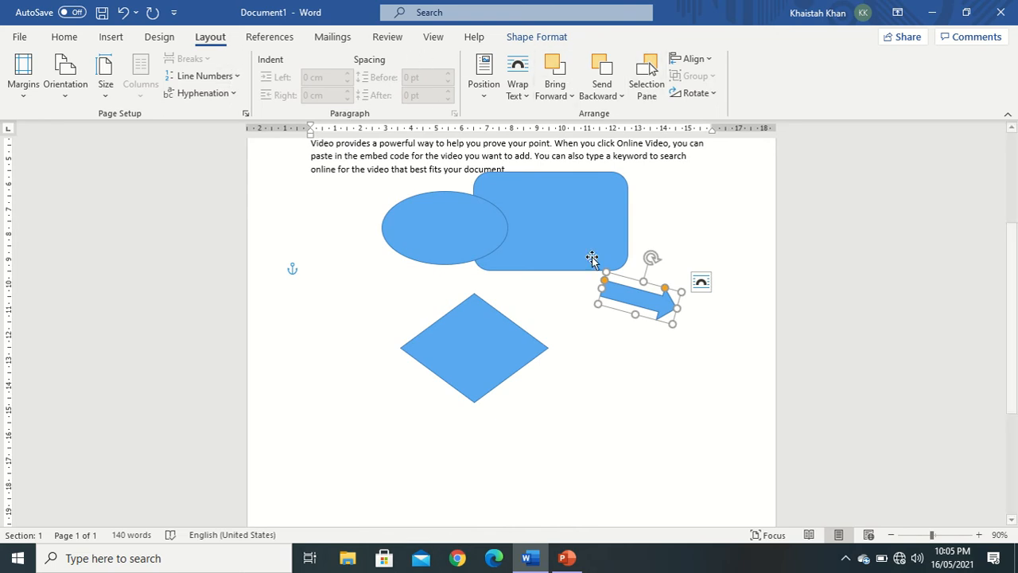
- Clear the whole document, deleting all the text together with the oval, rounded rectangle, diamond and arrow
click(509, 427)
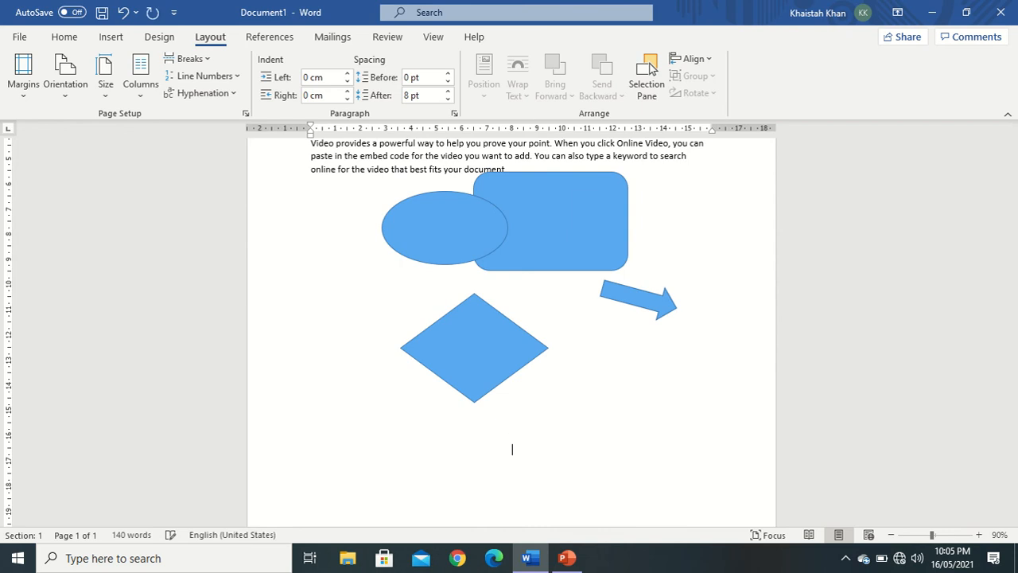
key(Up)
key(Up)
key(Up)
key(Up)
key(BackSpace)
key(Return)
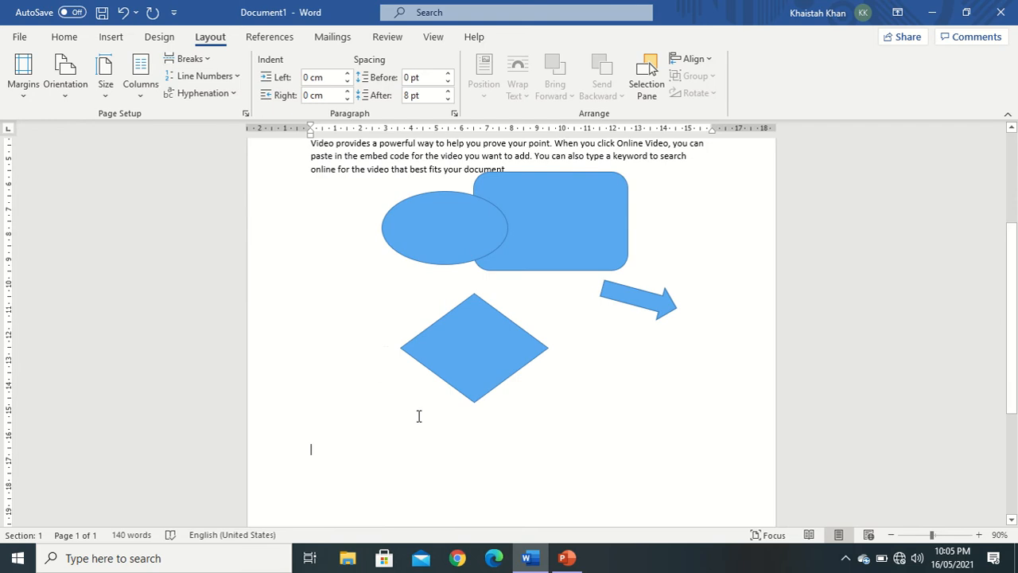
key(ctrl+a)
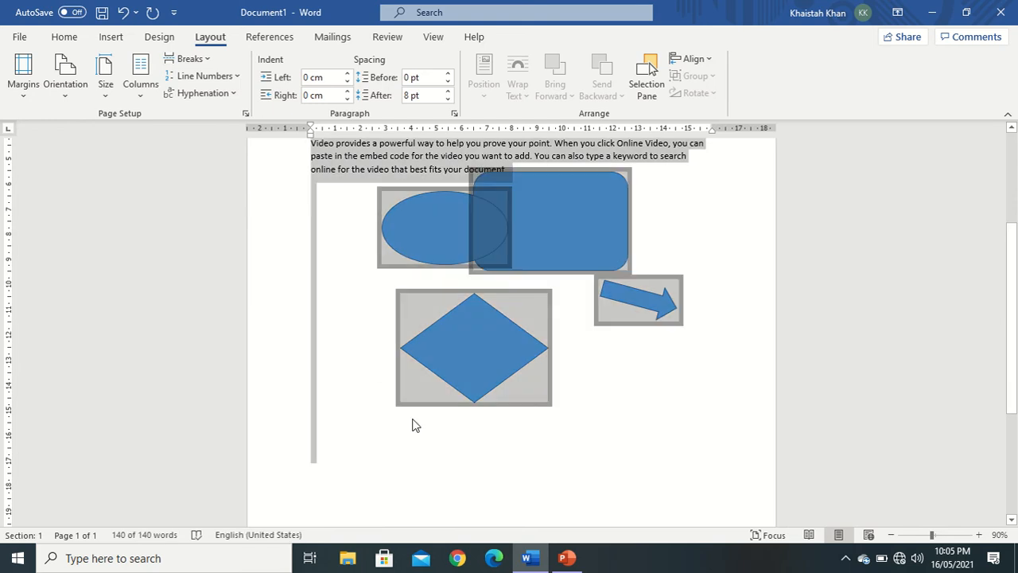
key(Delete)
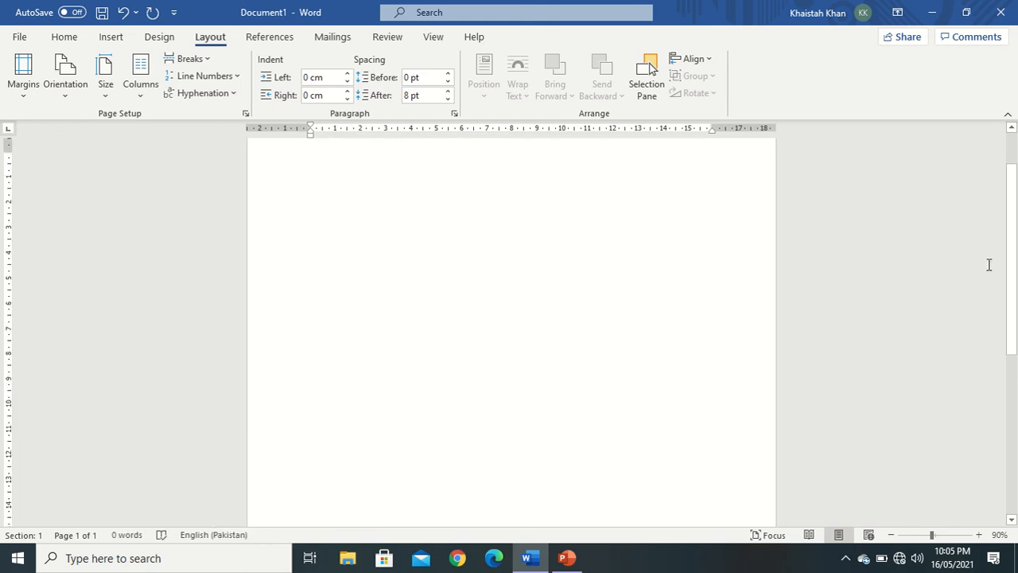
drag(1013, 259, 1011, 220)
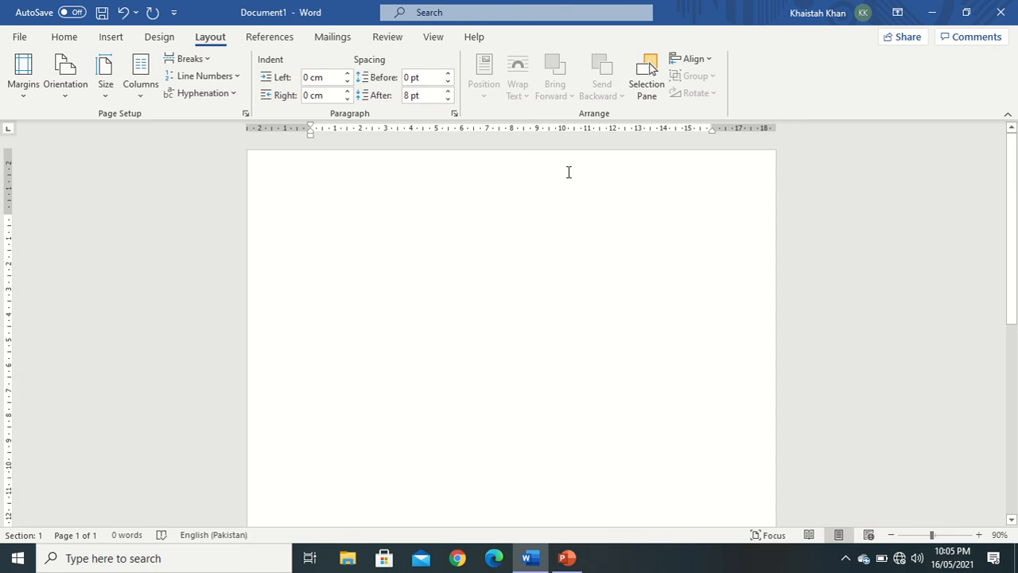
- Write a manual contents entry "Introduction" with a dashed leader across the line ending in page number 1
click(262, 41)
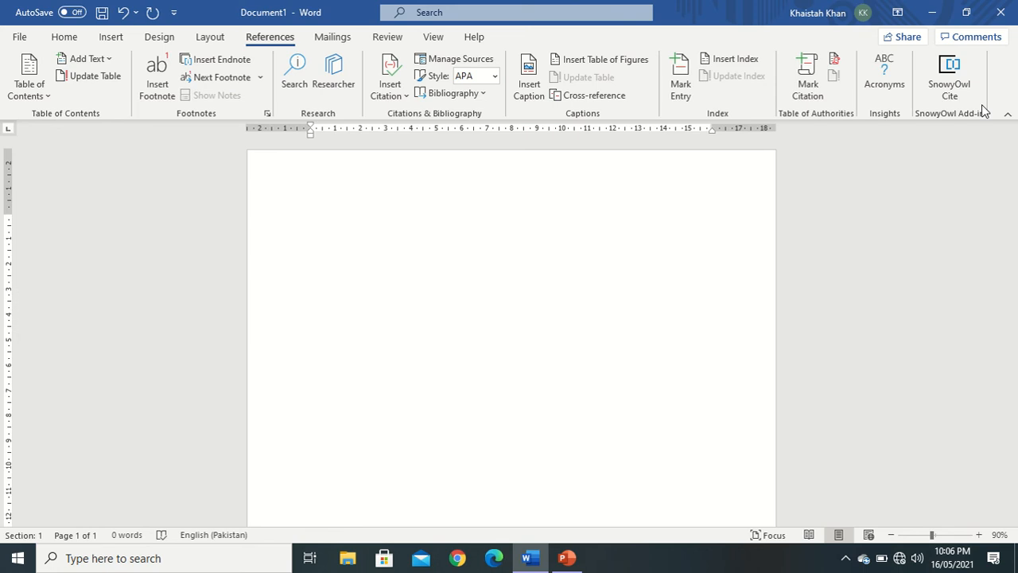
text(Iny)
key(BackSpace)
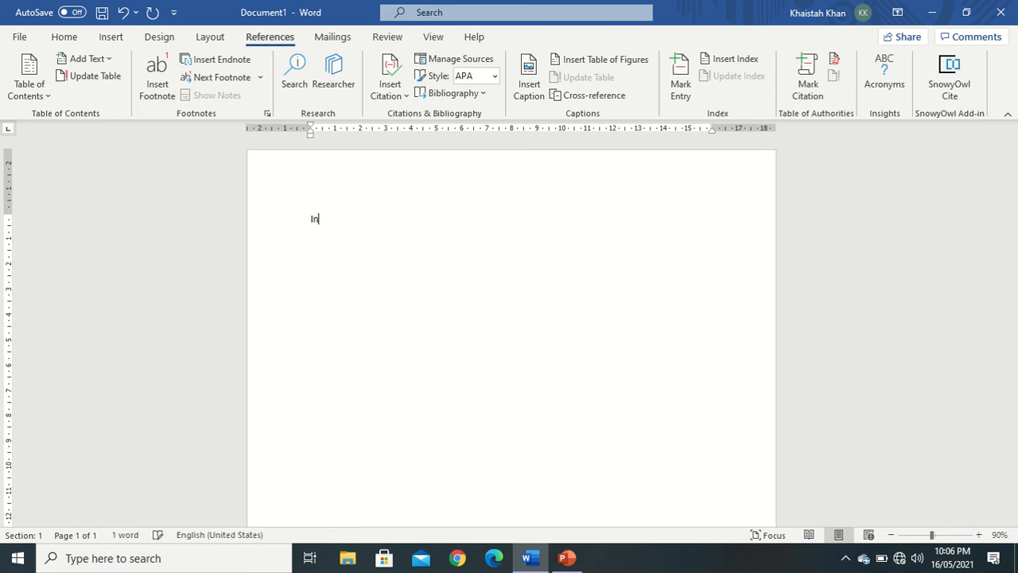
text(troduction -----------------------------------------)
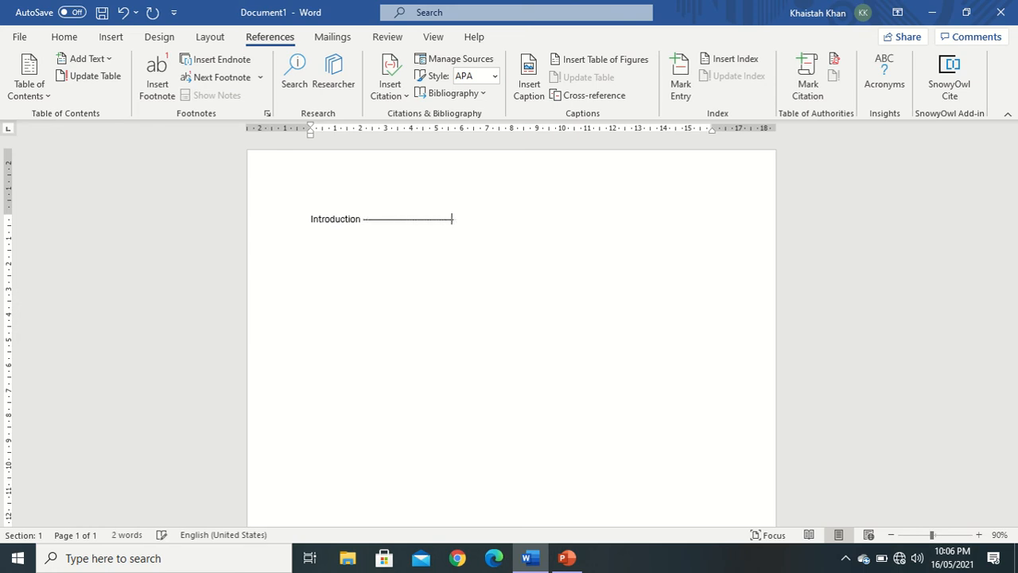
text(----------------------------------------------------------)
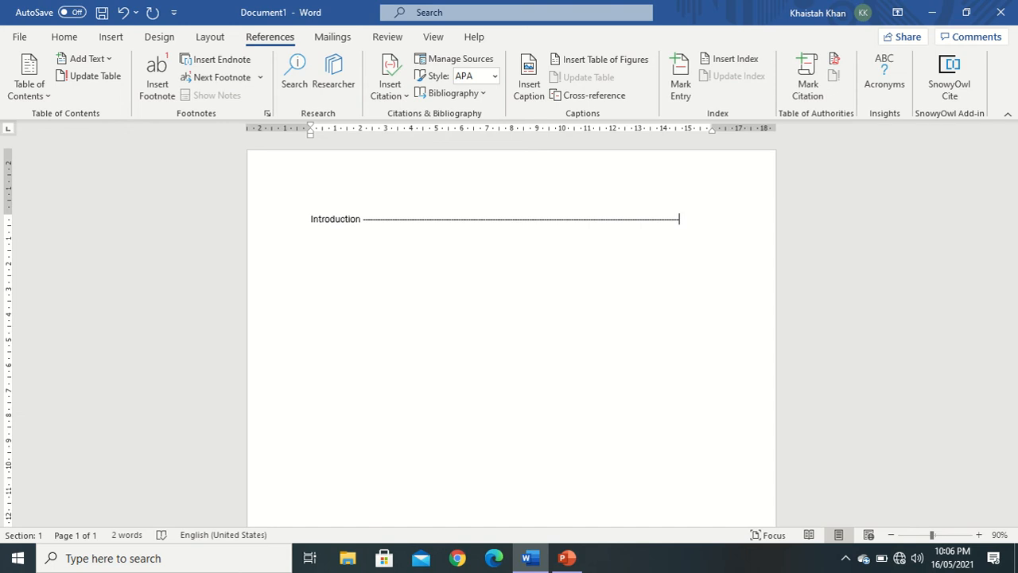
text(1)
key(Return)
- Add a second manual contents entry "Abstract" with a dashed leader ending in page number 2
text(Abstract)
key(XF86MonBrightnessUp)
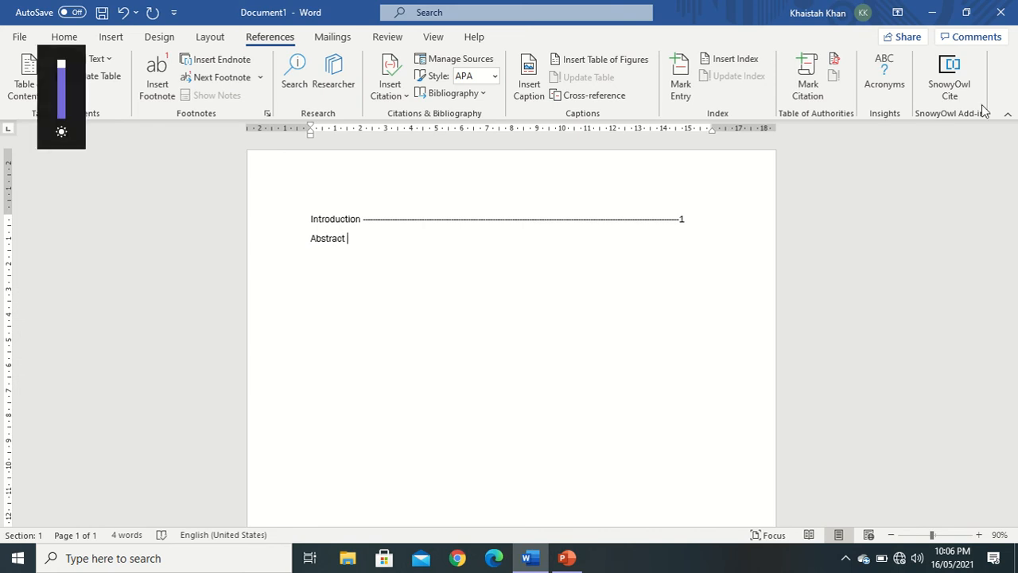
text(----------------------------------------)
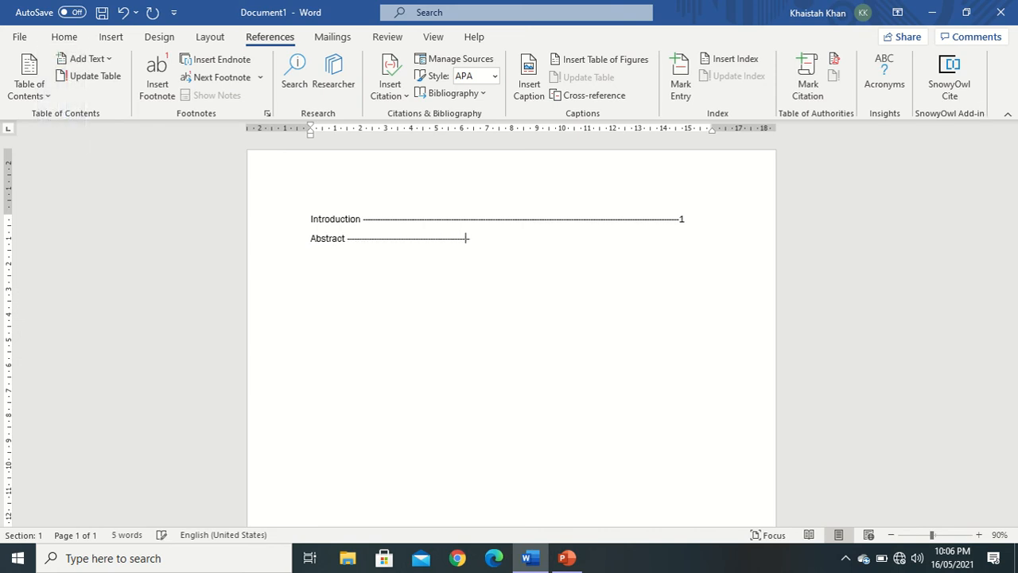
text(------------------------------------------------------------------------2)
key(Return)
- Add a third manual contents entry "Literature Review" with a dashed leader ending in page number 3
text(Literat)
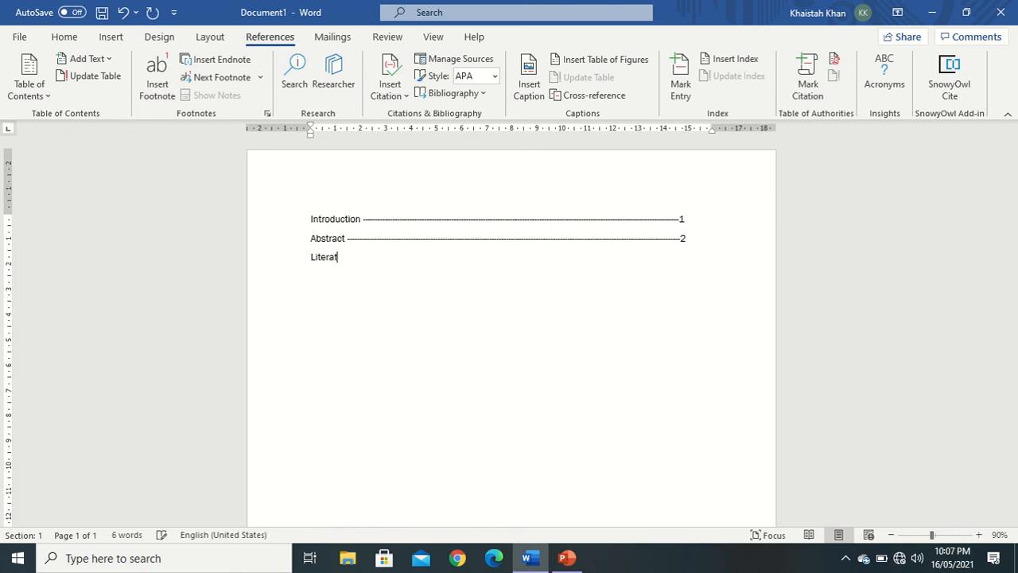
text(ure Review --------------------------------------------------------------------------------)
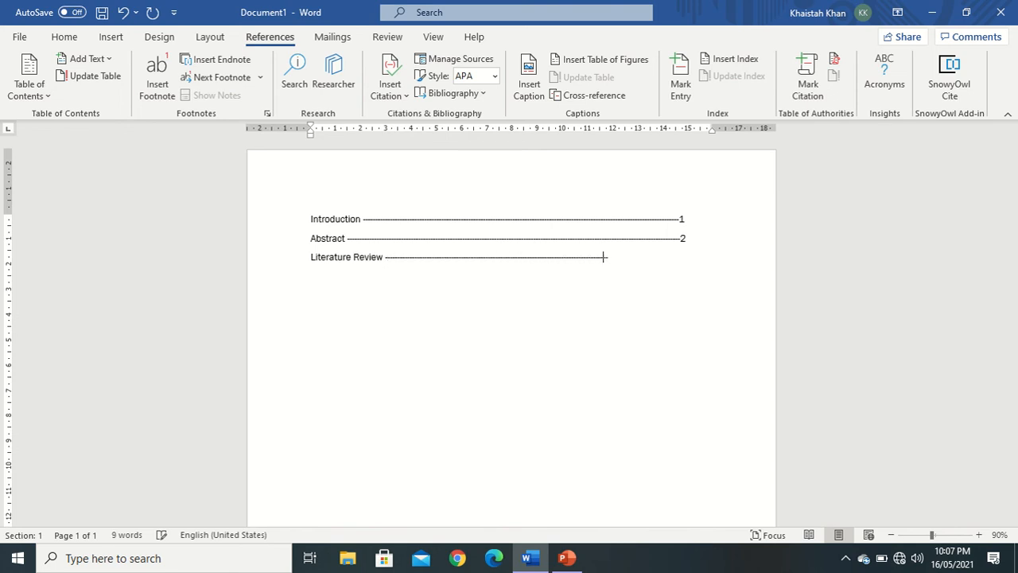
text(----------------------------3)
key(Return)
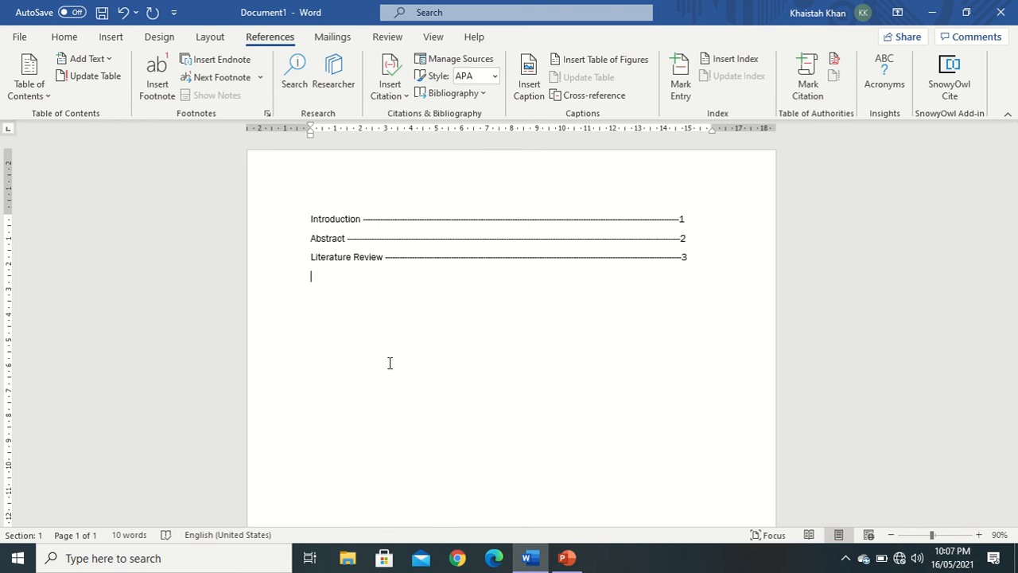
- Delete the entire hand-typed contents list from the page
key(ctrl+a)
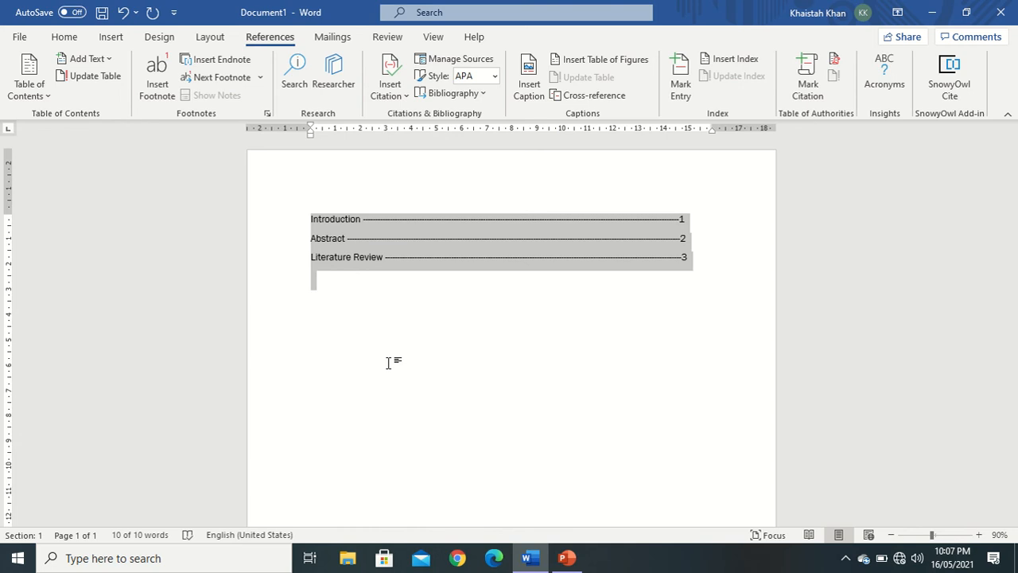
key(Delete)
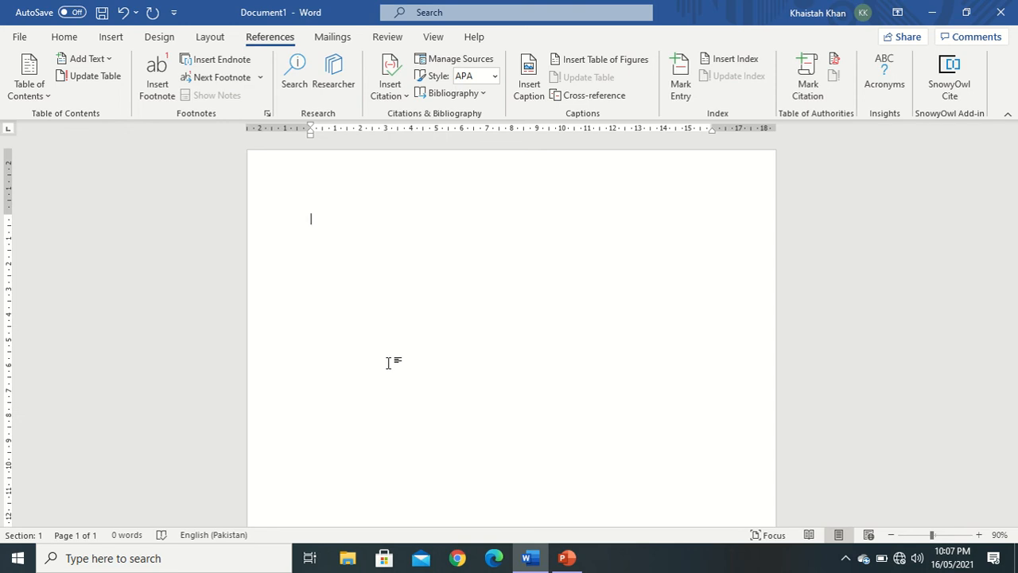
- Enter the heading "Introduction:" and fill in sample text below it with =rand(5) and =rand(9)
text(Intr)
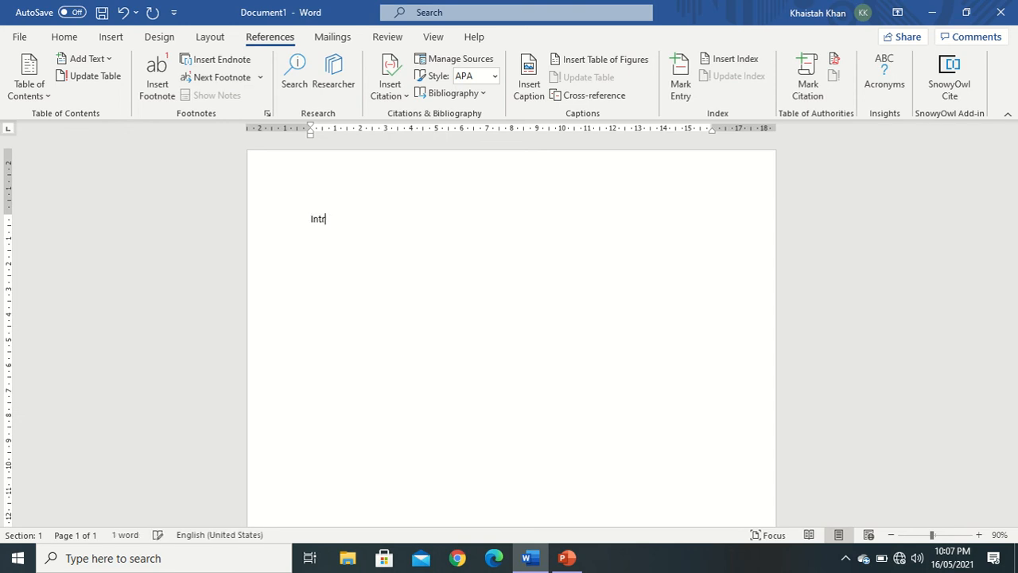
text(oduction: )
text(=rand(2)
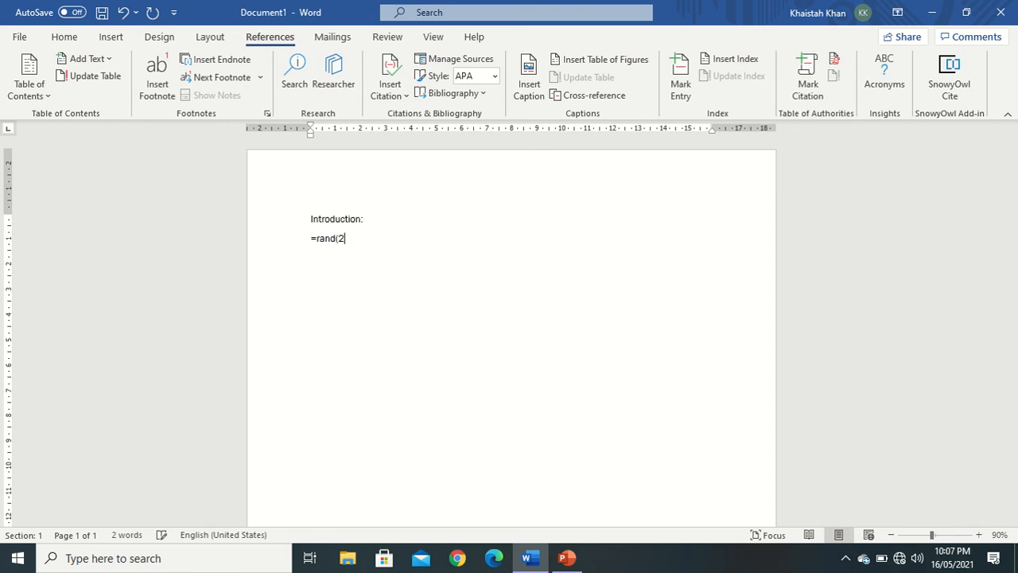
key(BackSpace)
text(5))
key(Return)
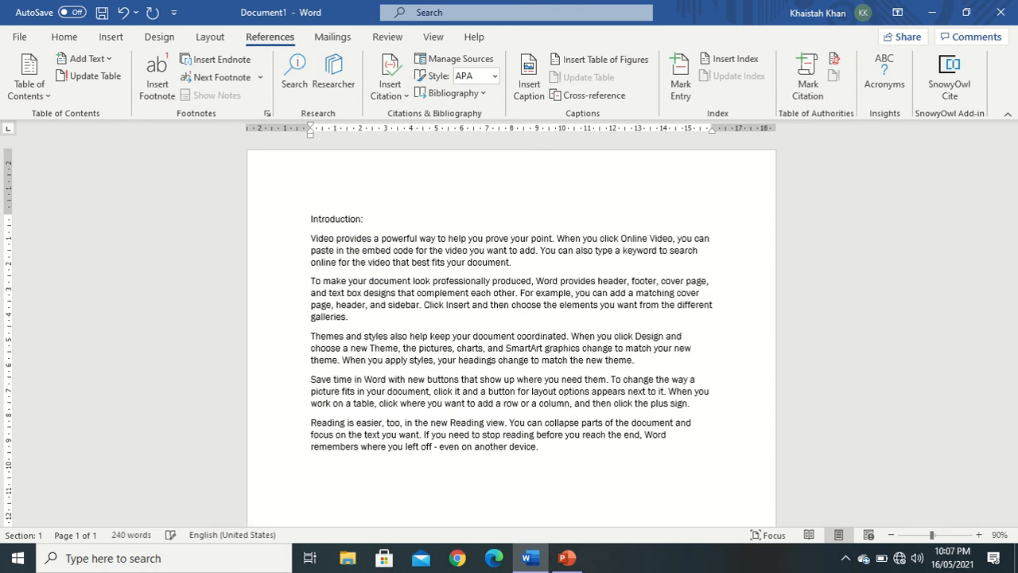
text(=rand(9))
key(Return)
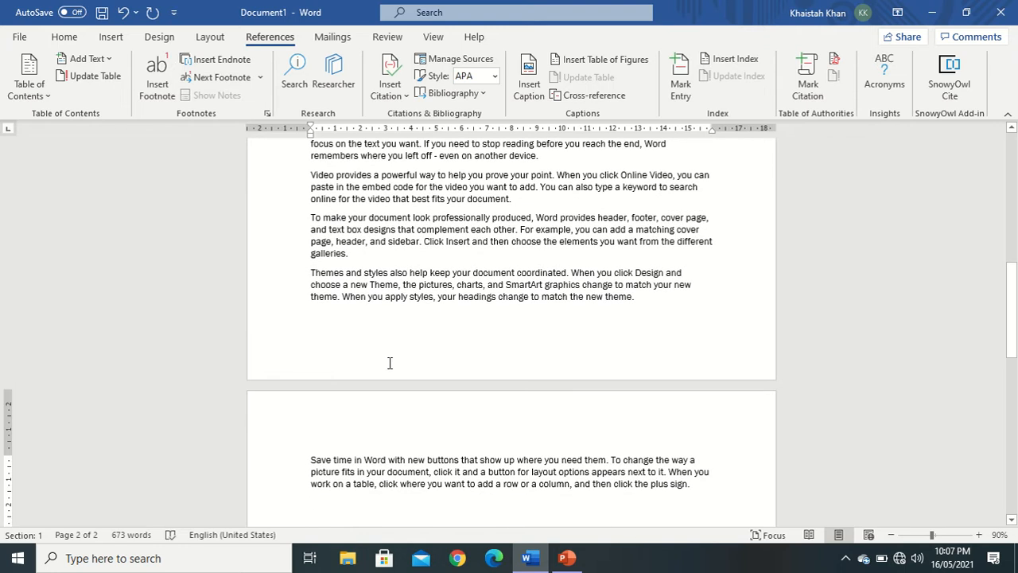
- Look through the generated sample text up to the Introduction heading and back down to its end
key(Up)
key(Up)
key(Up)
key(Up)
key(Up)
key(Up)
key(Up)
key(Up)
key(Up)
key(Up)
key(Up)
key(Up)
key(Up)
key(Up)
key(Up)
key(Up)
key(Up)
key(Up)
key(Up)
key(Up)
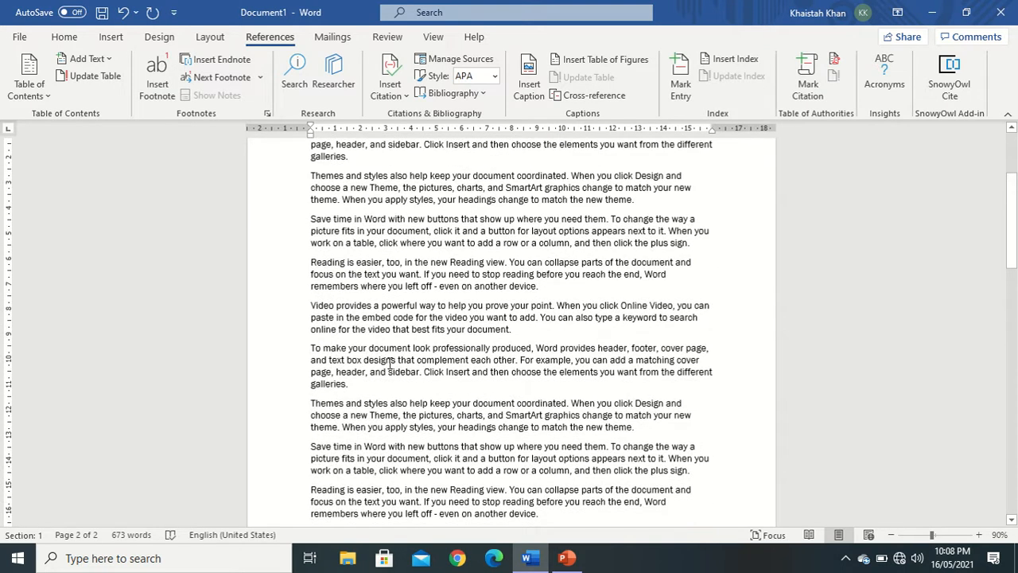
key(Up)
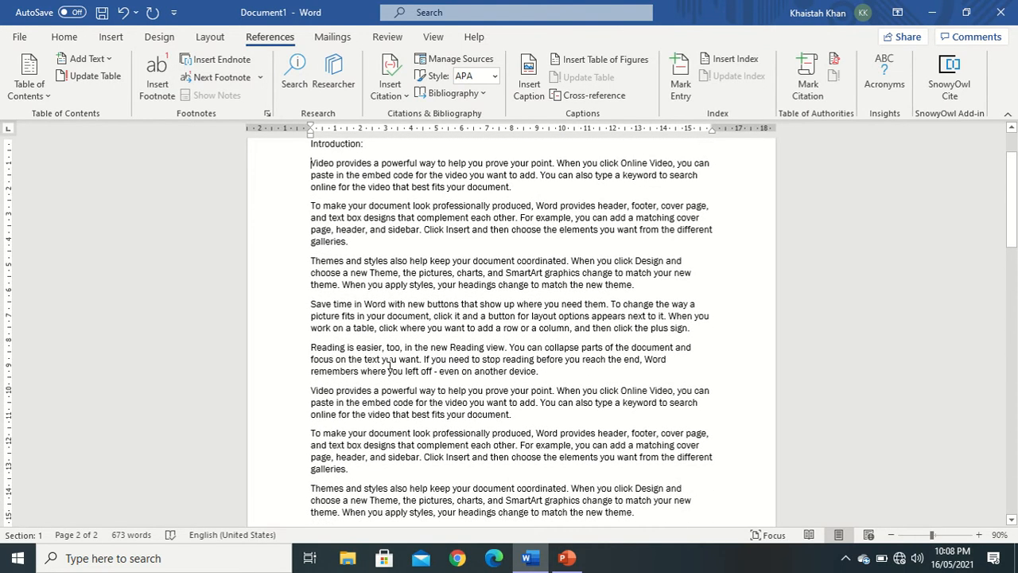
key(Down)
key(Down)
key(Down)
key(Down)
key(Down)
key(Down)
key(Down)
key(Down)
key(Down)
key(Down)
key(Down)
key(Down)
key(Down)
key(Down)
key(Down)
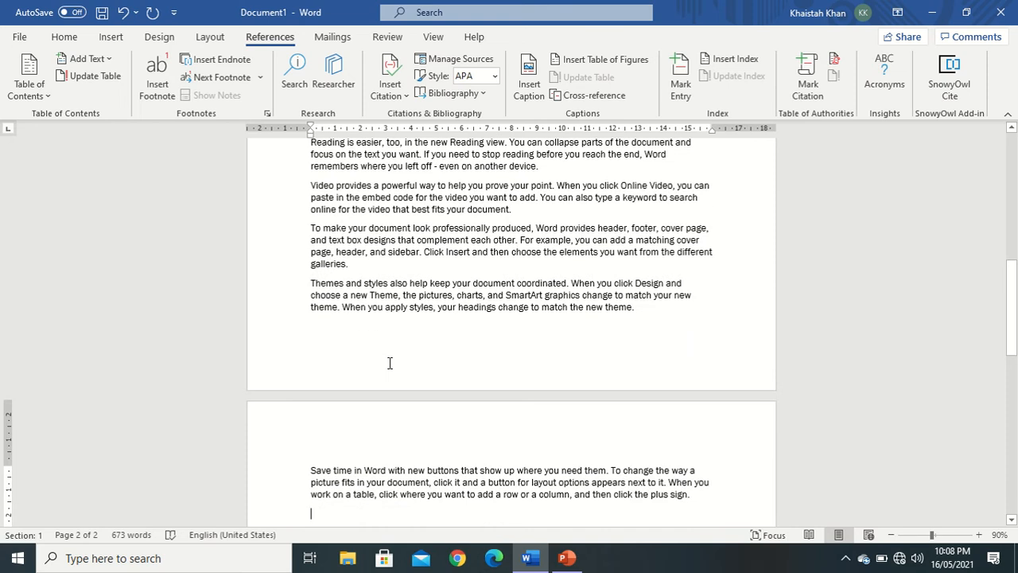
- Add the heading "Sub-Introduction 1" at the end of the document and generate sample text below it with =rand(10)
key(Return)
text(=)
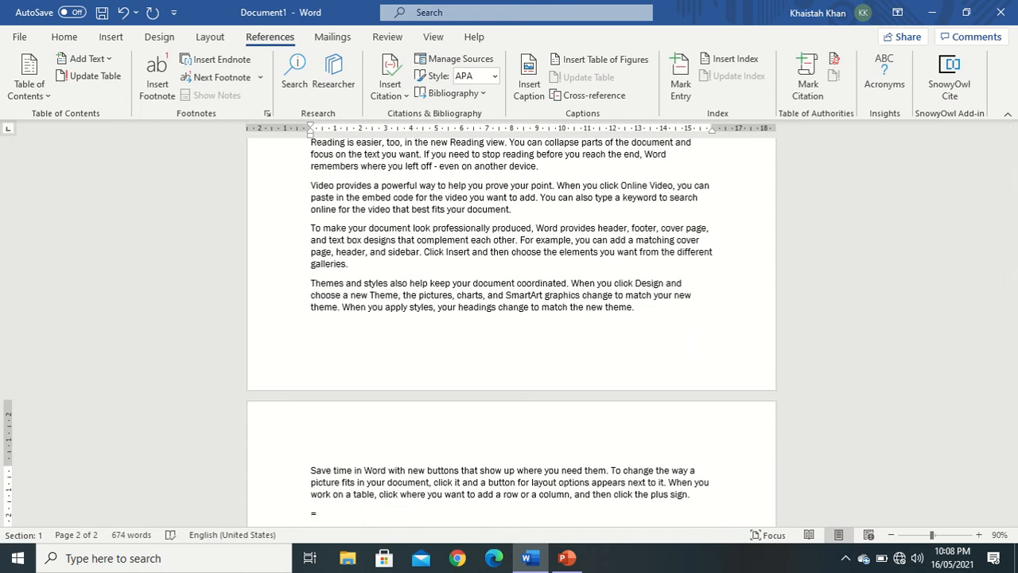
key(BackSpace)
text(Sub-Introduction 1)
key(Return)
text(=r)
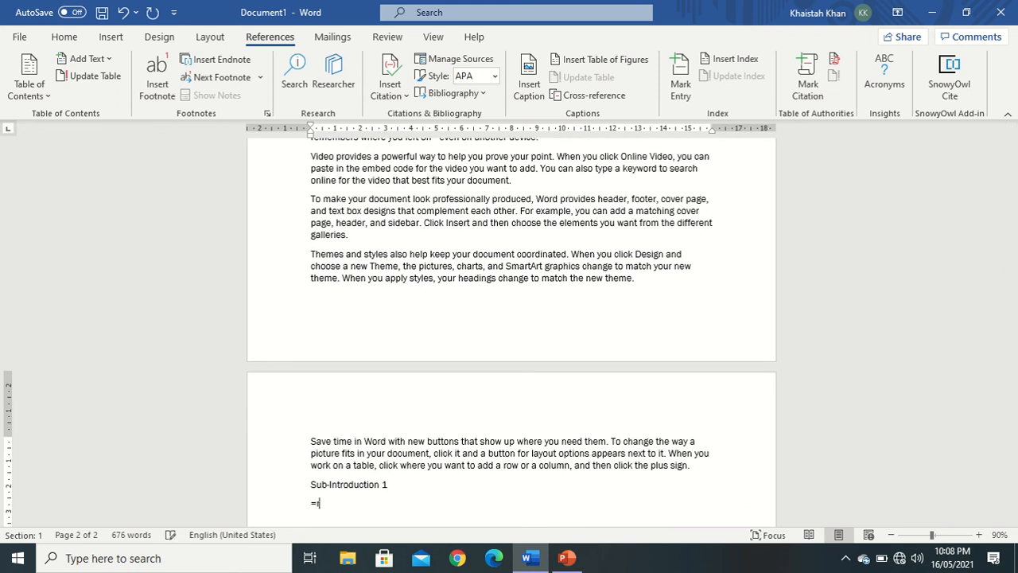
text(and(10))
key(Return)
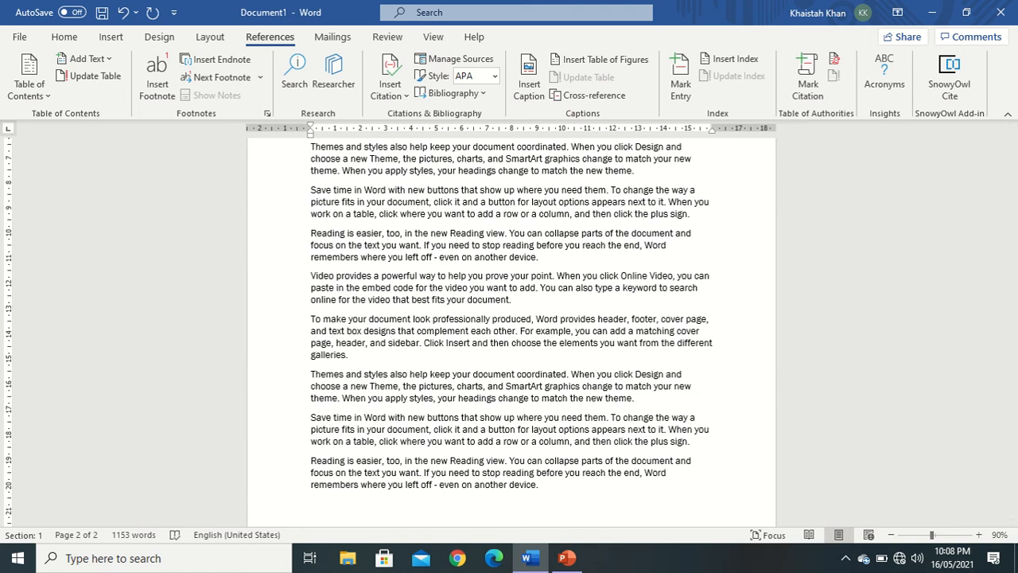
- Add the heading "Sub-Introduction 2" after the last paragraph and generate sample text below it with =rand(10)
text(Sub-Introduction 2)
key(Return)
text(=ran)
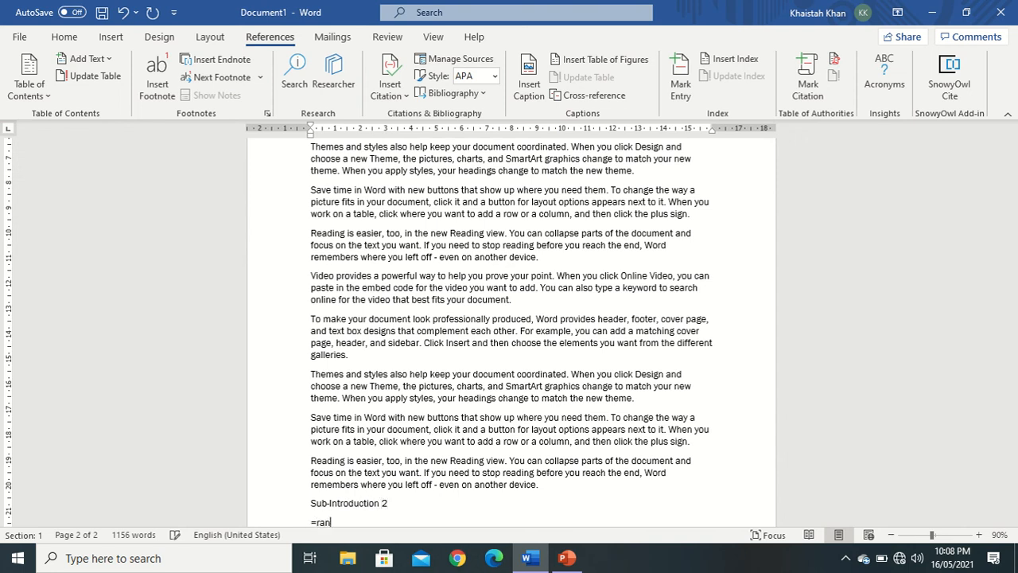
text(d(10))
key(Return)
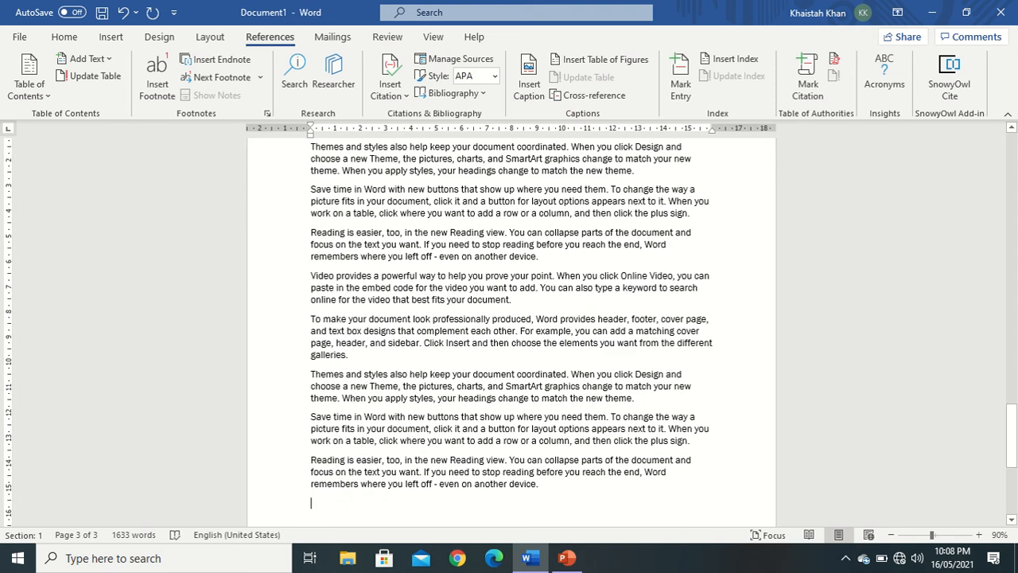
- Add the heading "Literature Review" after the last paragraph and generate sample text below it with =rand(10)
text(L)
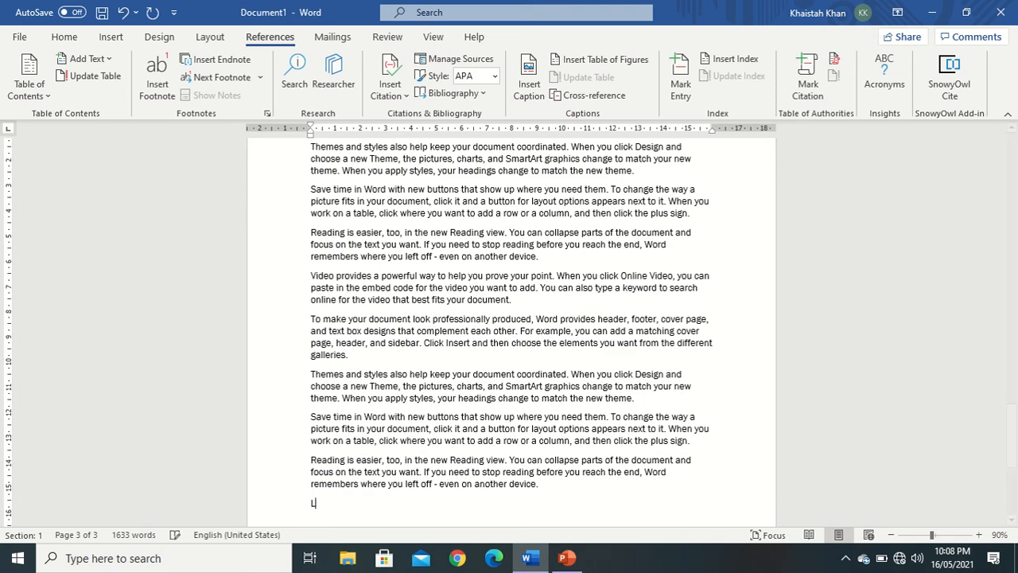
text(iterature Review)
key(Return)
text(=rand(10))
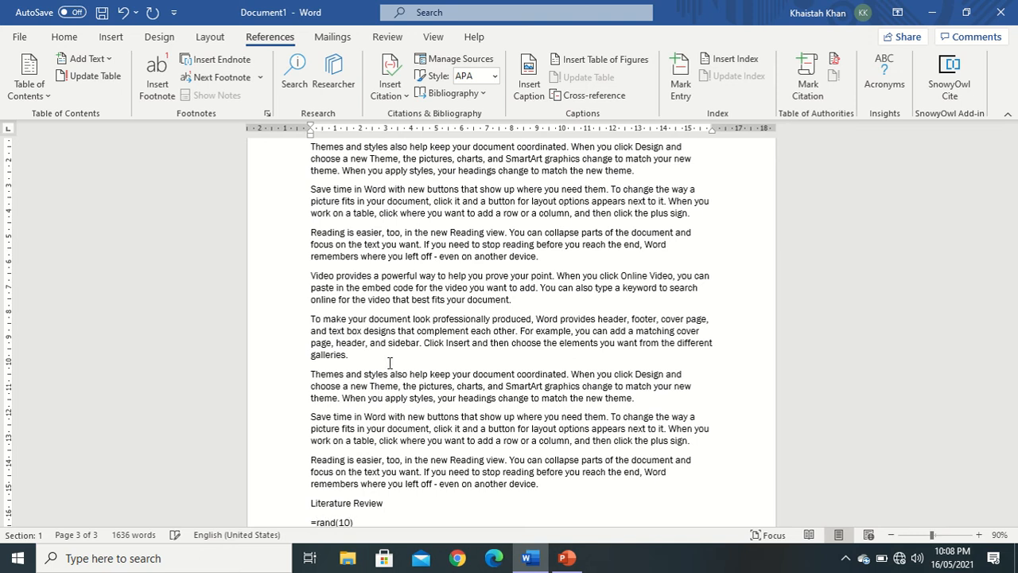
key(Return)
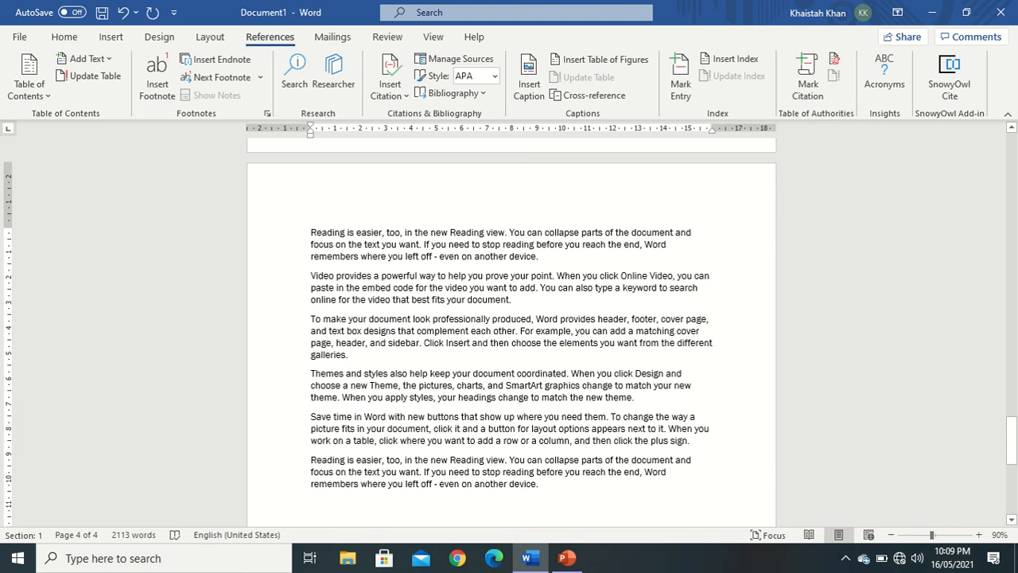
- Add the heading "Key Terms Used" after the last paragraph and generate sample text below it with =rand(10)
text(Key Te)
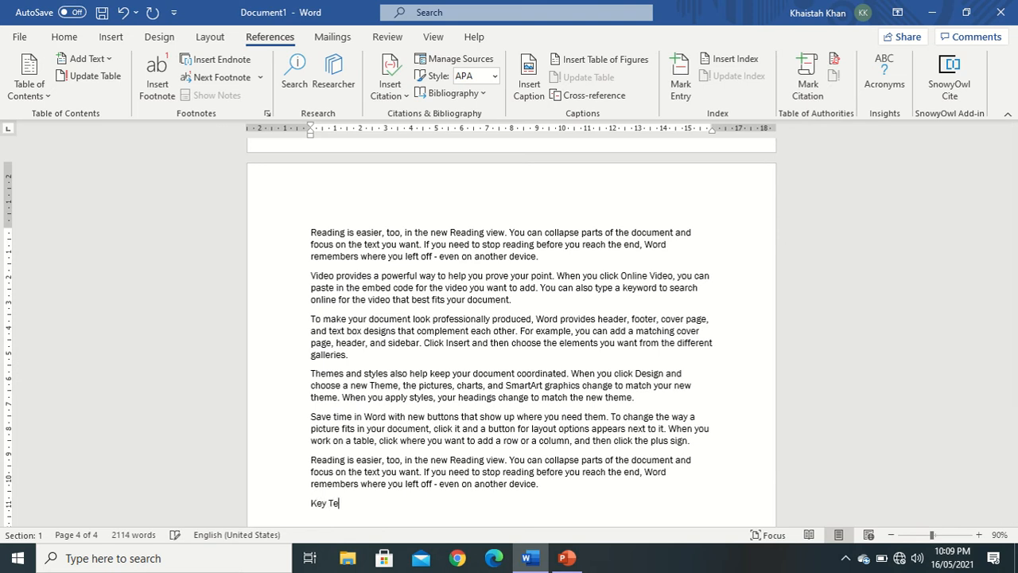
text(rms Used)
key(Return)
text(=rand(10))
key(Return)
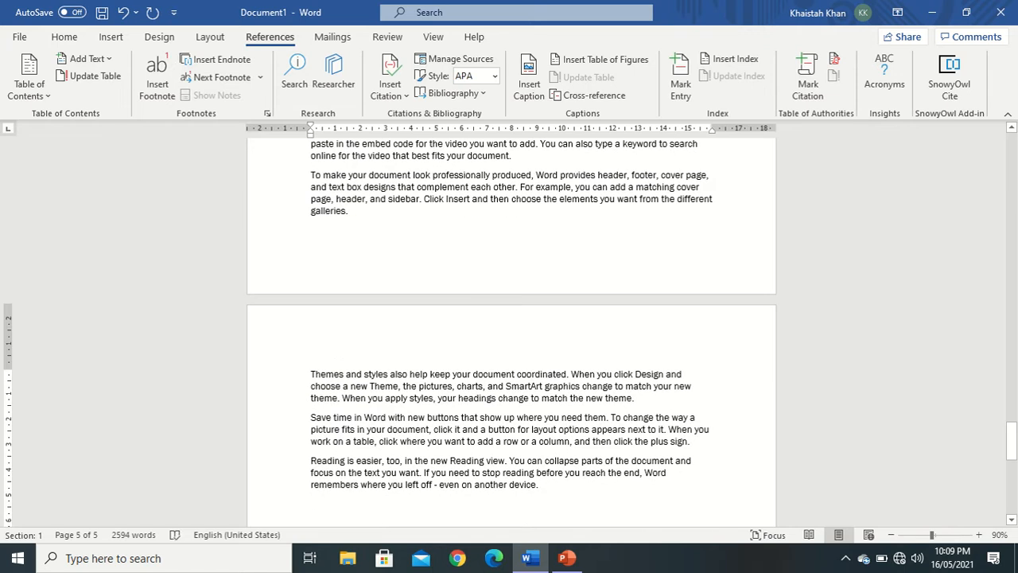
- Add the heading "Proposed Solution" after the last paragraph and generate sample text below it with =rand(10)
text(Pr)
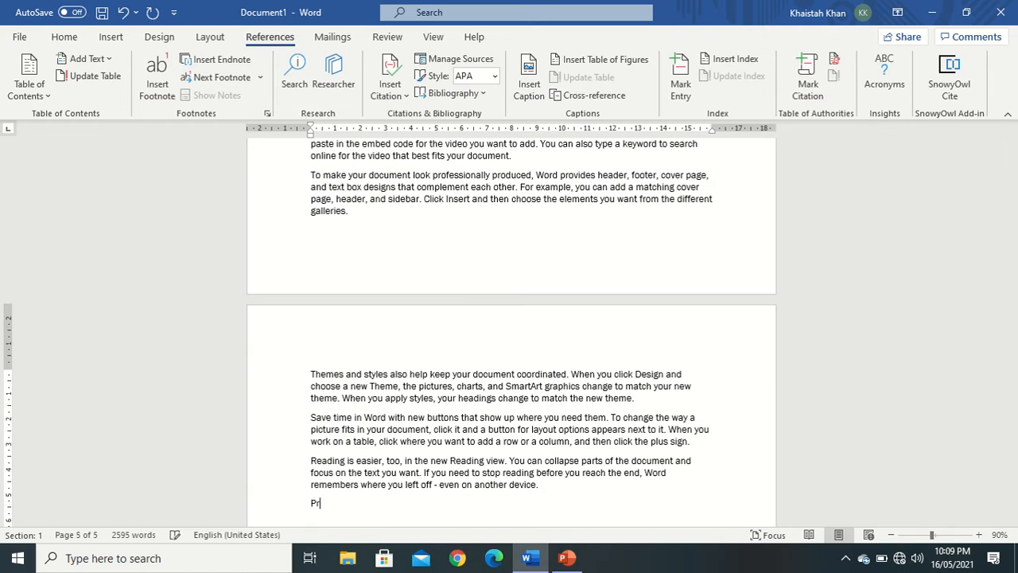
text(oposed Solution)
key(Return)
text(=rand()
text(10))
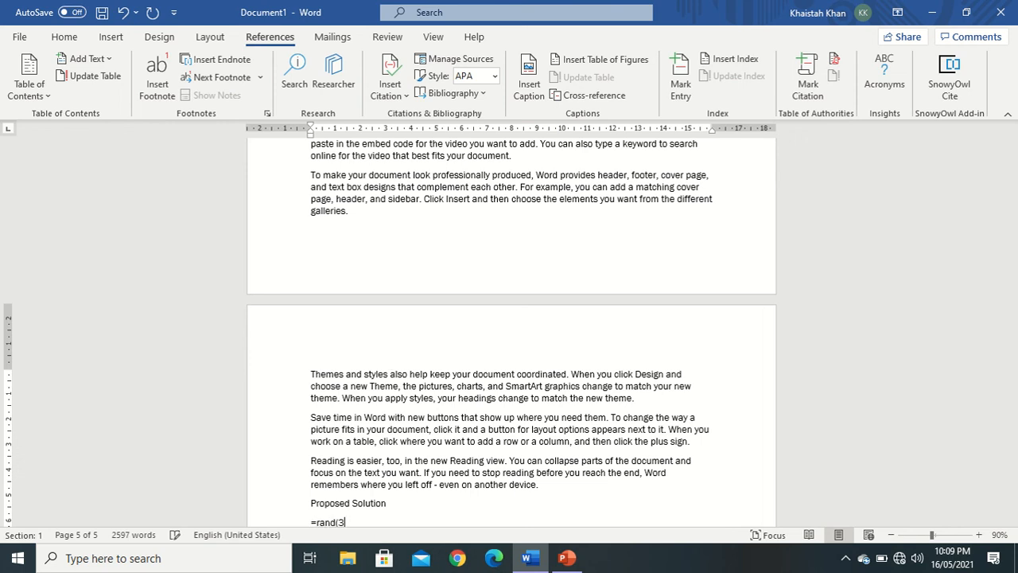
key(Return)
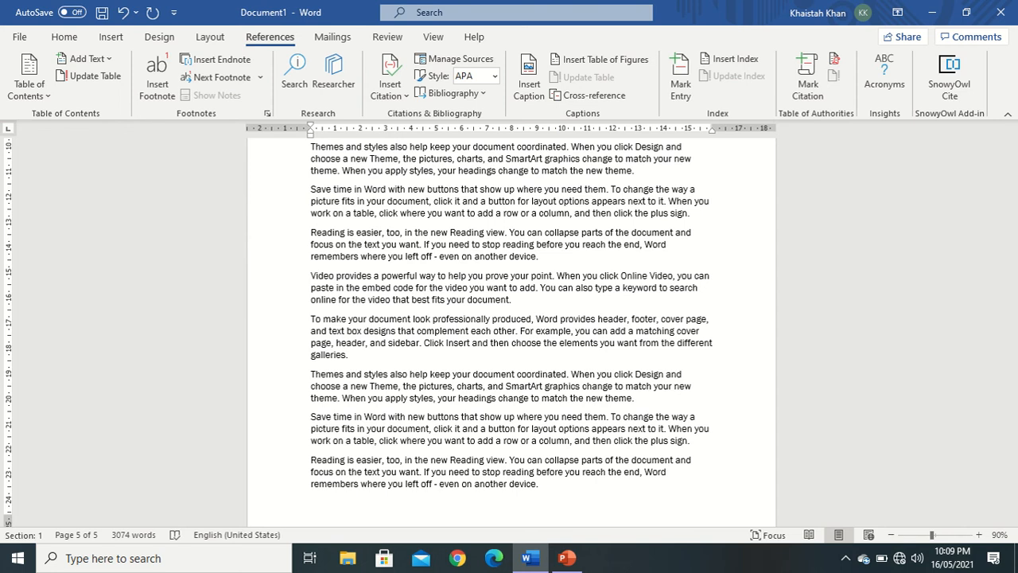
- Add the heading "Methodology" after the last paragraph and generate sample text below it with =rand(10)
text(Metth)
key(BackSpace)
key(BackSpace)
text(holdology)
key(BackSpace)
key(BackSpace)
key(BackSpace)
key(BackSpace)
key(BackSpace)
key(BackSpace)
key(BackSpace)
key(BackSpace)
key(BackSpace)
key(BackSpace)
key(BackSpace)
text(thodology)
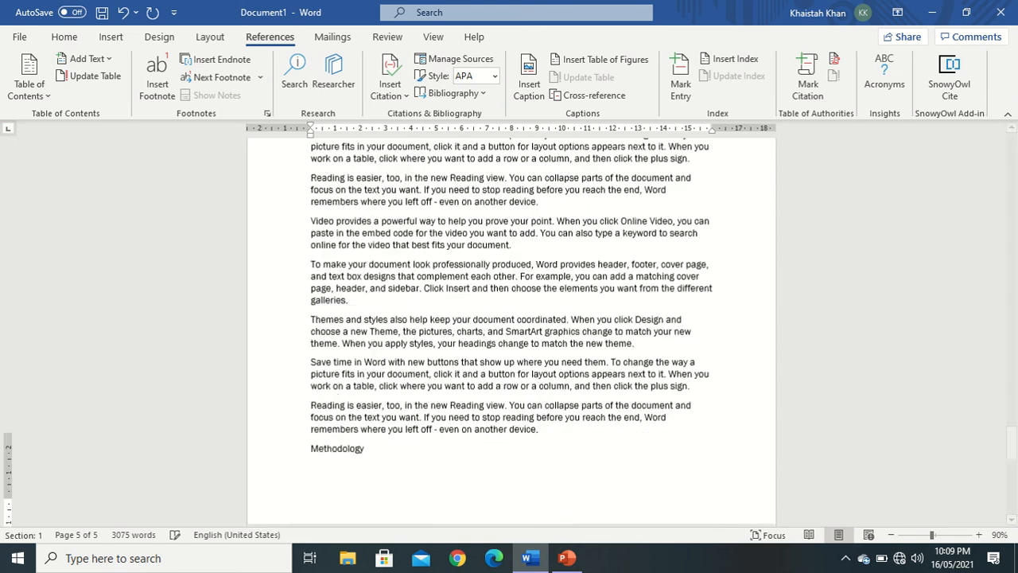
key(ctrl+Return)
text(=ra)
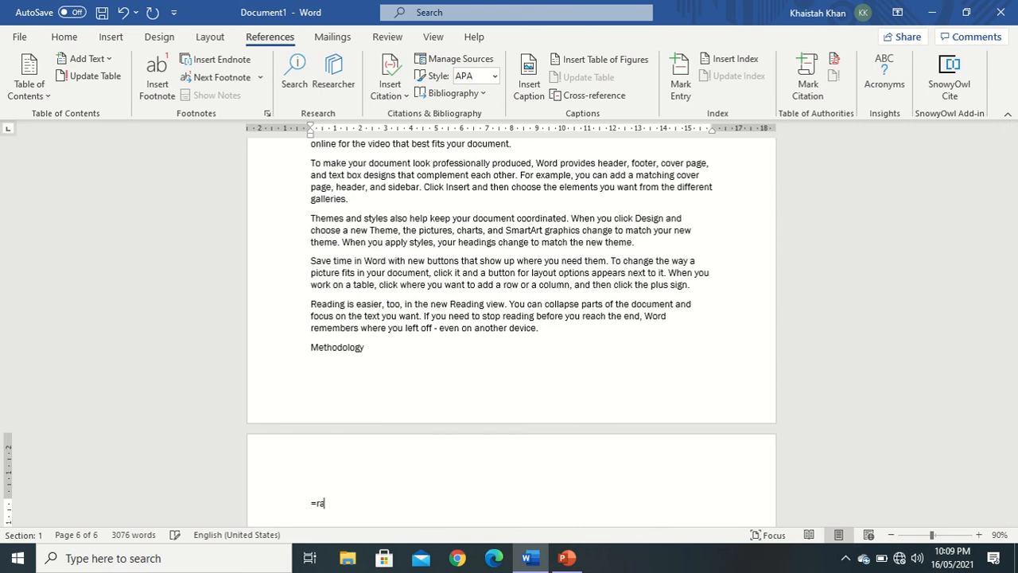
text(nd(10))
key(Return)
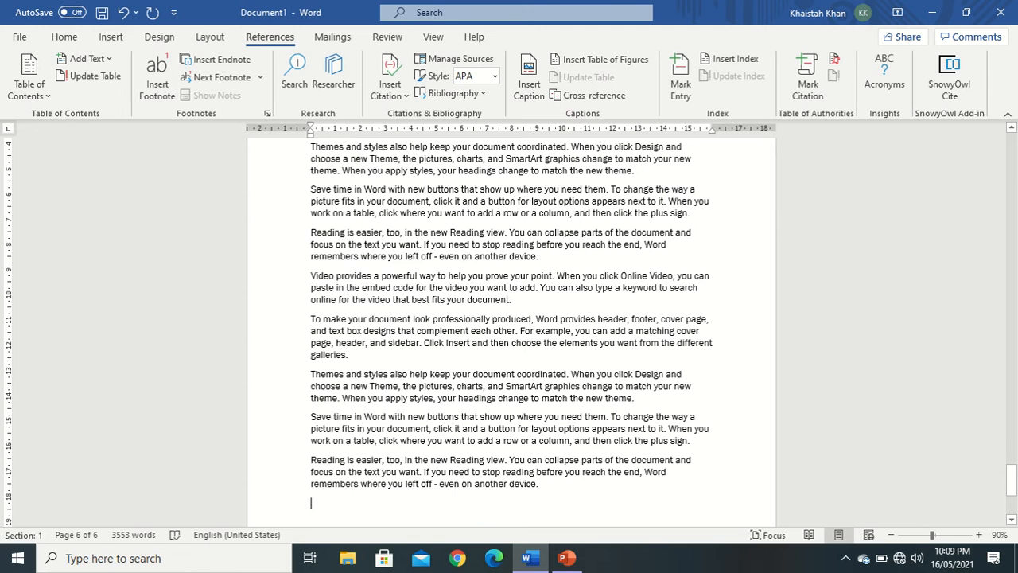
- Add the heading "Results and Conclusion" after the last paragraph and generate one sample paragraph below it with =rand(1)
text(Results)
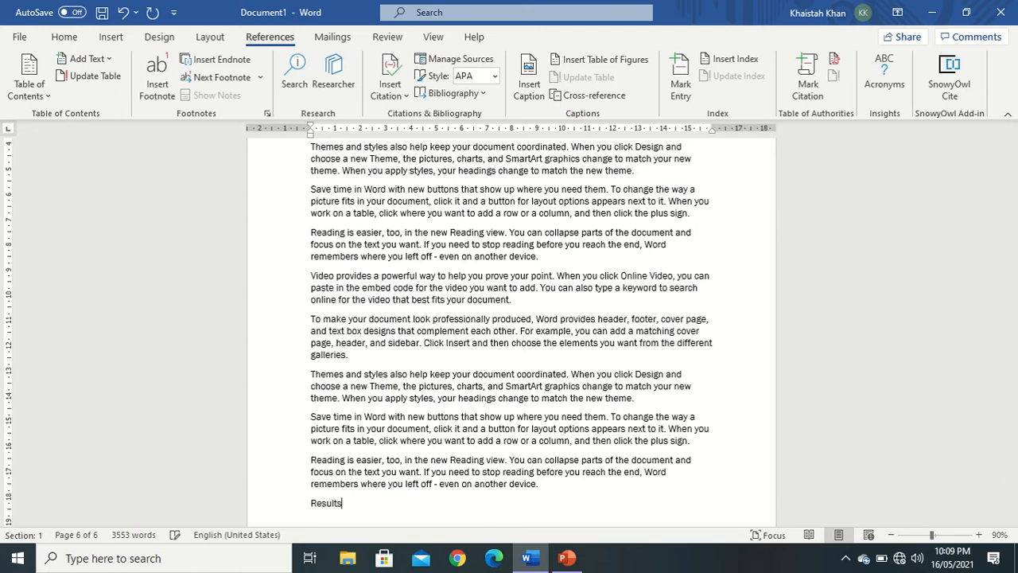
key(BackSpace)
text(a)
key(BackSpace)
text(and Concu)
key(Return)
key(BackSpace)
key(BackSpace)
key(BackSpace)
key(BackSpace)
key(BackSpace)
key(BackSpace)
key(BackSpace)
key(BackSpace)
text(lusionrand)
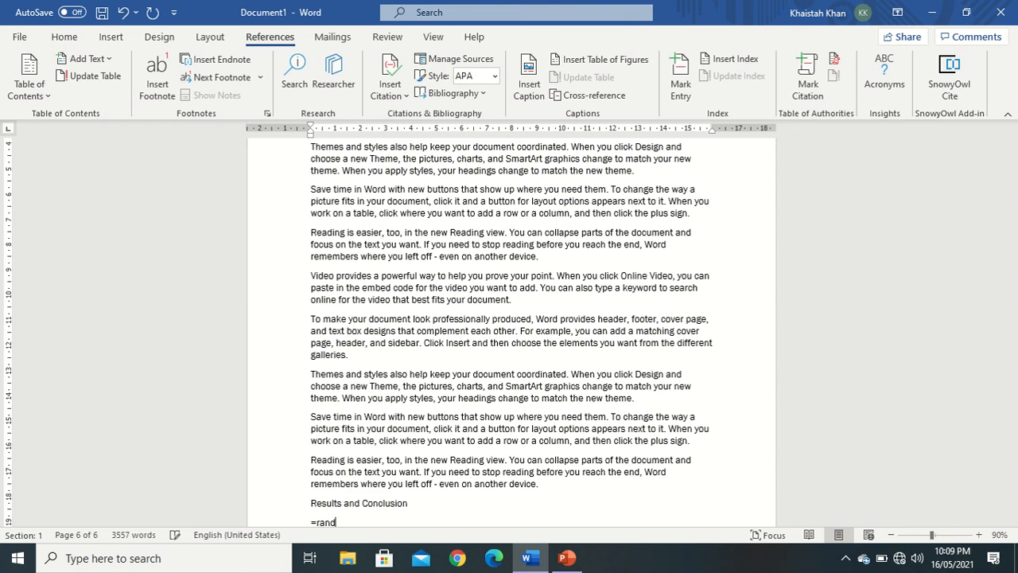
text((1))
key(Return)
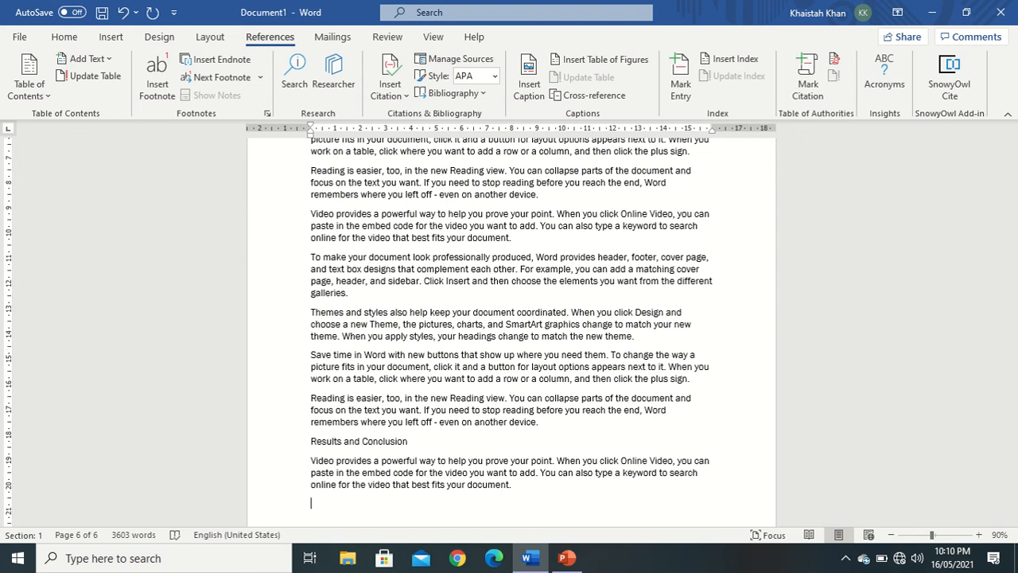
- Add the subheading "Results" at the end of the document and generate sample text below it with =rand(3)
text(Res)
text(nd(3))
key(Return)
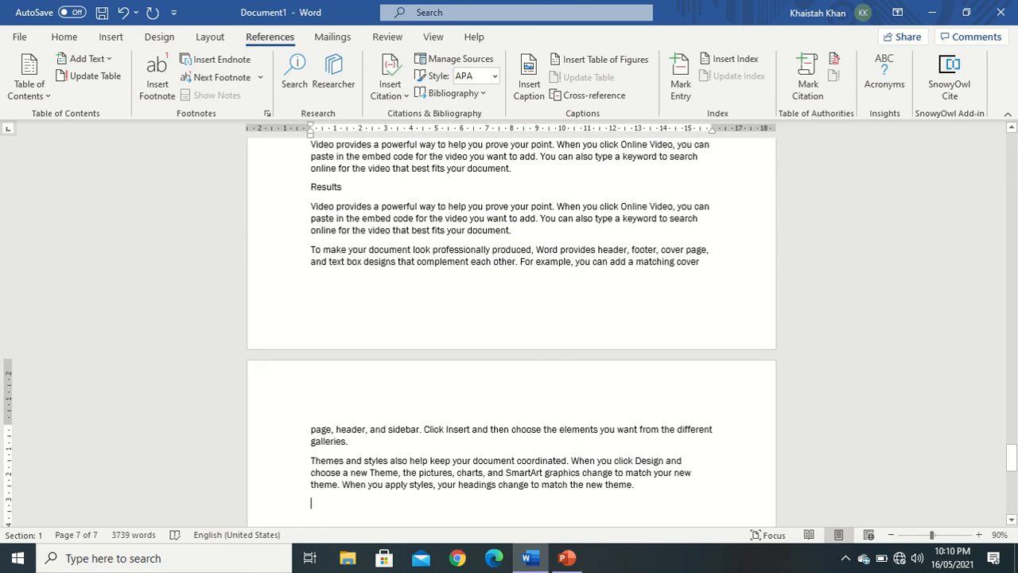
- Add the subheading "Discussion" at the end of the document and generate sample text below it with =rand(3)
text(Conclusion)
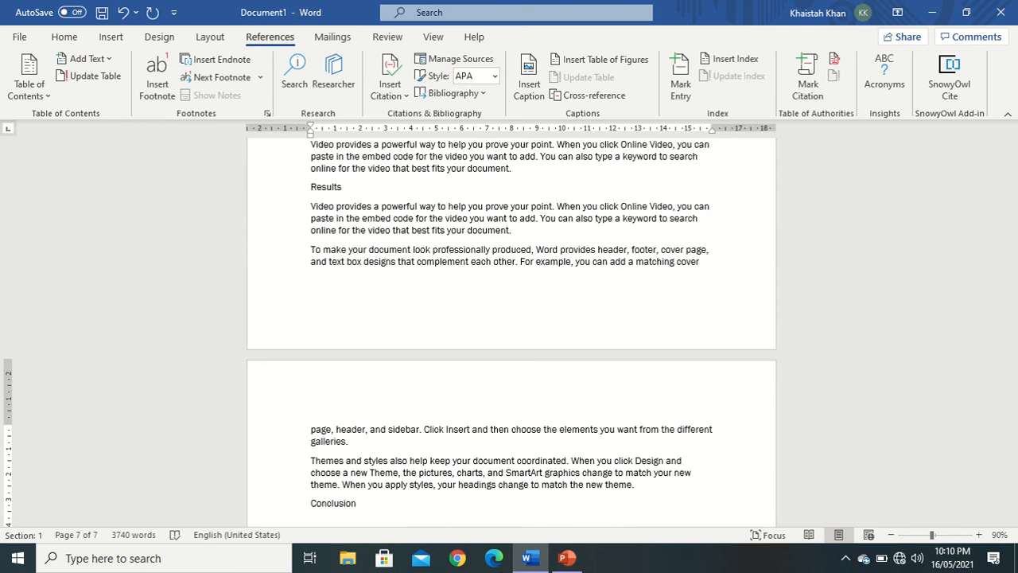
key(BackSpace)
key(BackSpace)
key(BackSpace)
key(BackSpace)
key(BackSpace)
key(BackSpace)
key(BackSpace)
text(Discussio)
text(rand)
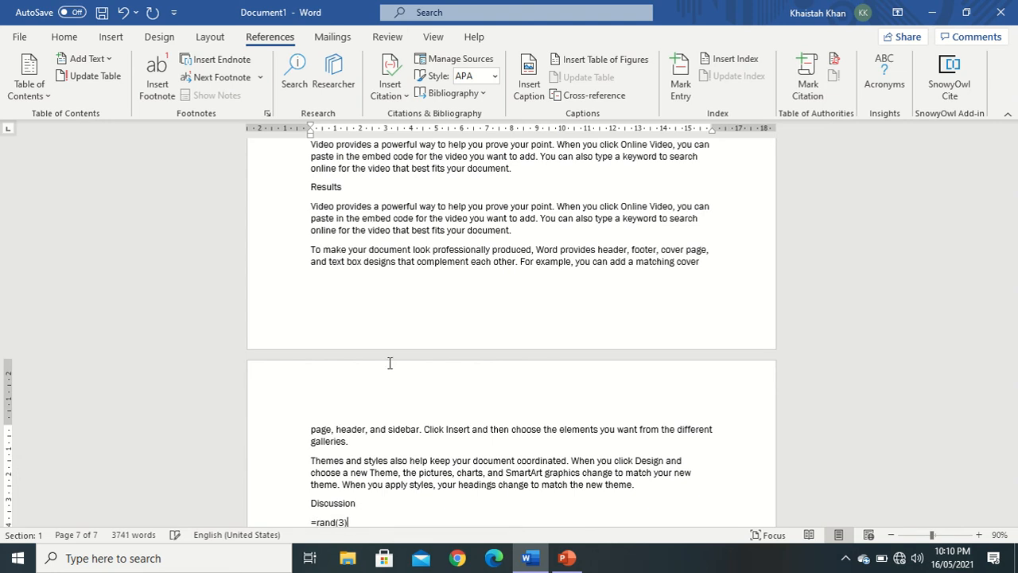
text((3))
key(Return)
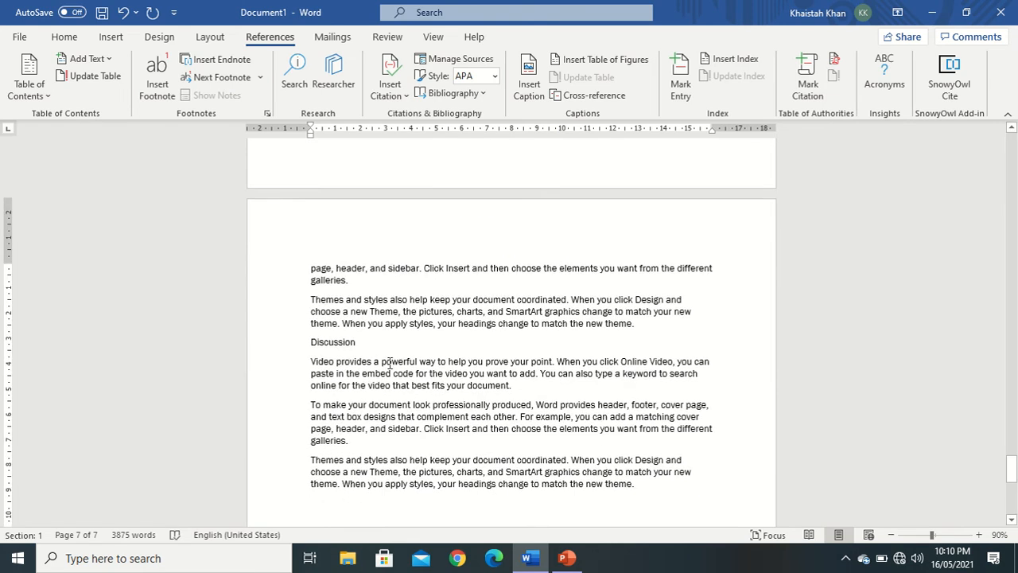
- Add the subheading "Conclusion" at the end of the document and generate sample text below it with =rand(3)
text(Conclusion)
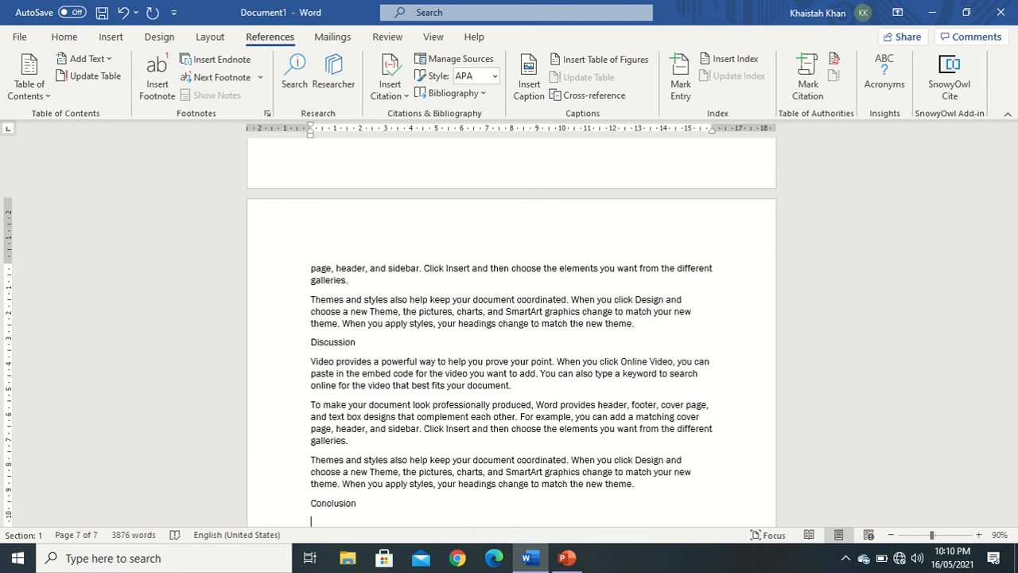
text(=rand(3))
key(Return)
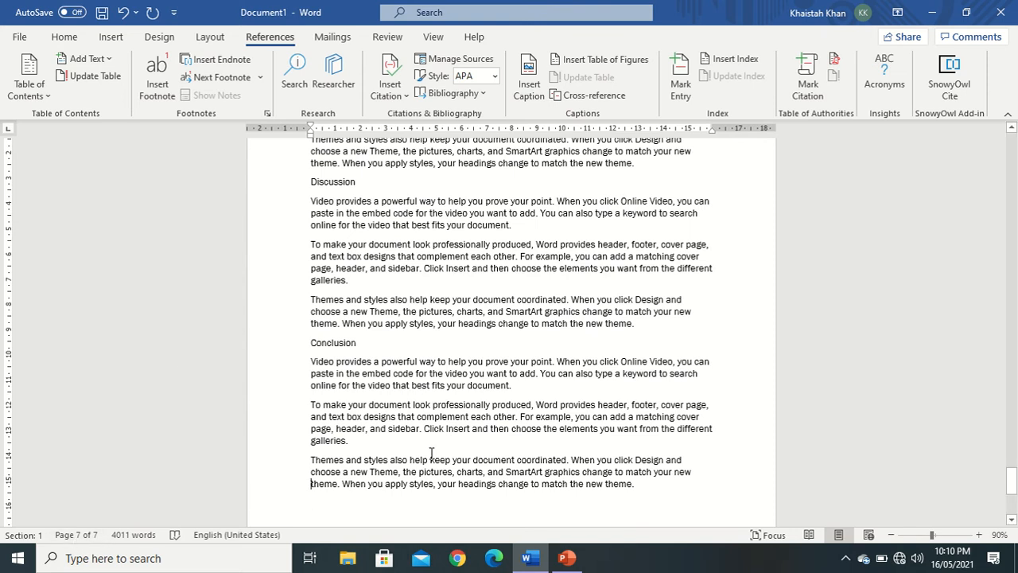
- Mark the "Introduction:" heading at the start of the document as Level 1 text for the table of contents
scroll(431, 453, up, 10)
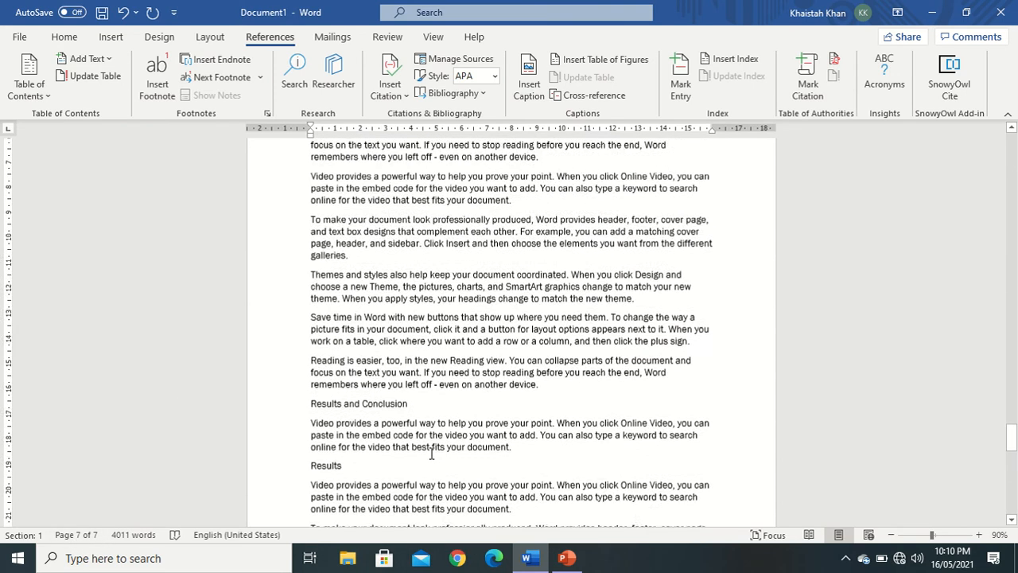
scroll(431, 453, up, 15)
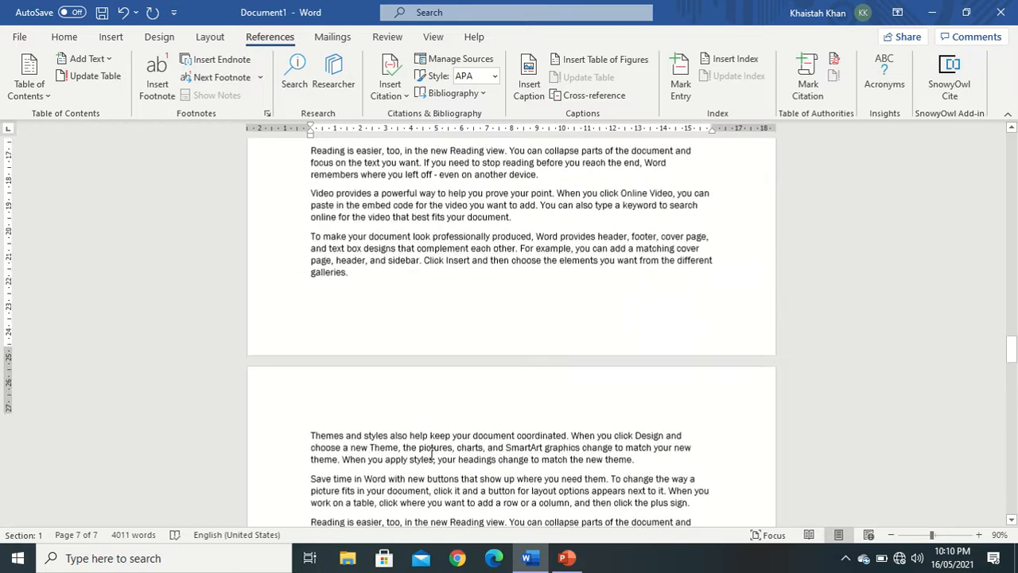
scroll(431, 454, up, 15)
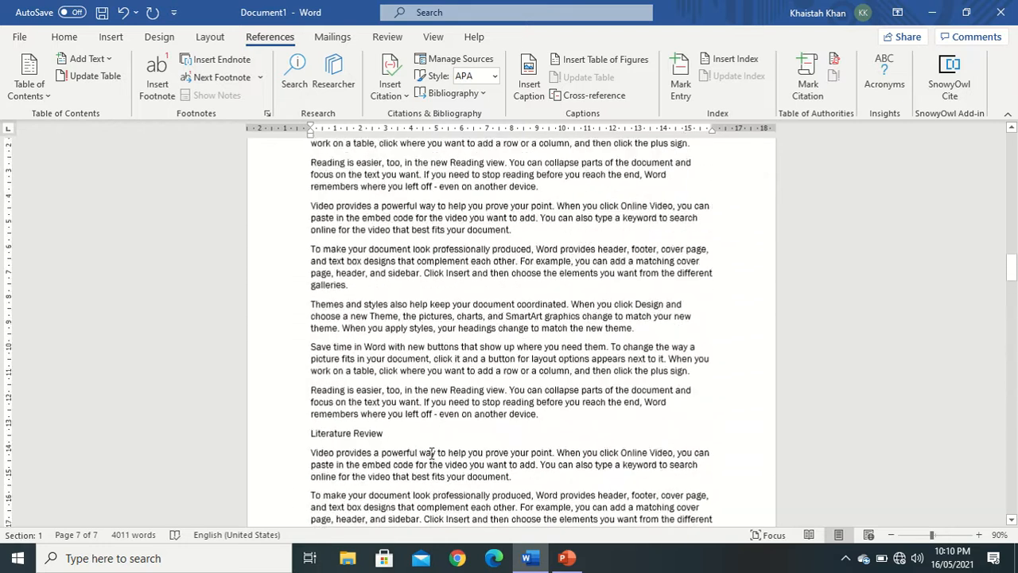
scroll(431, 453, up, 15)
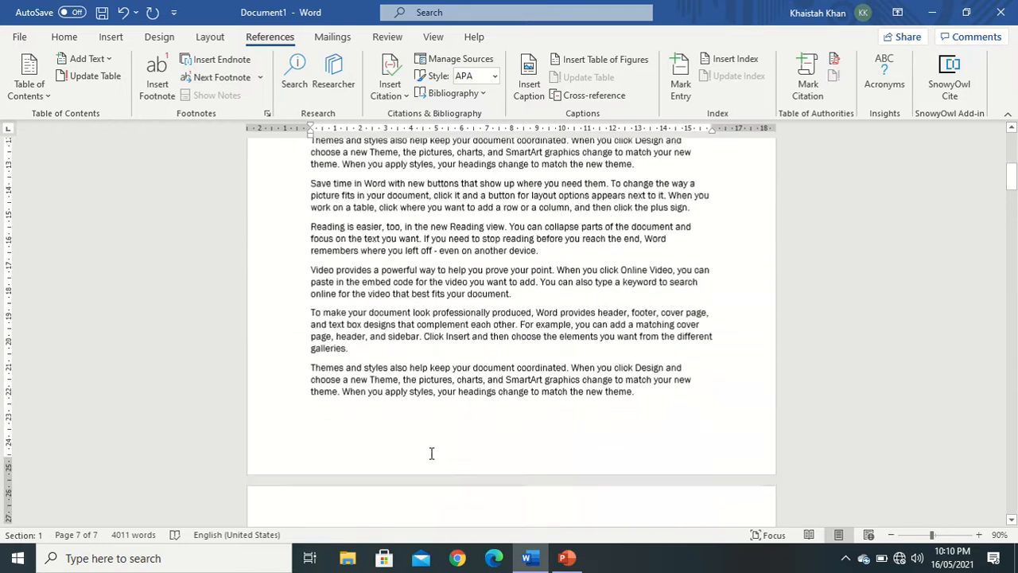
scroll(431, 454, up, 7)
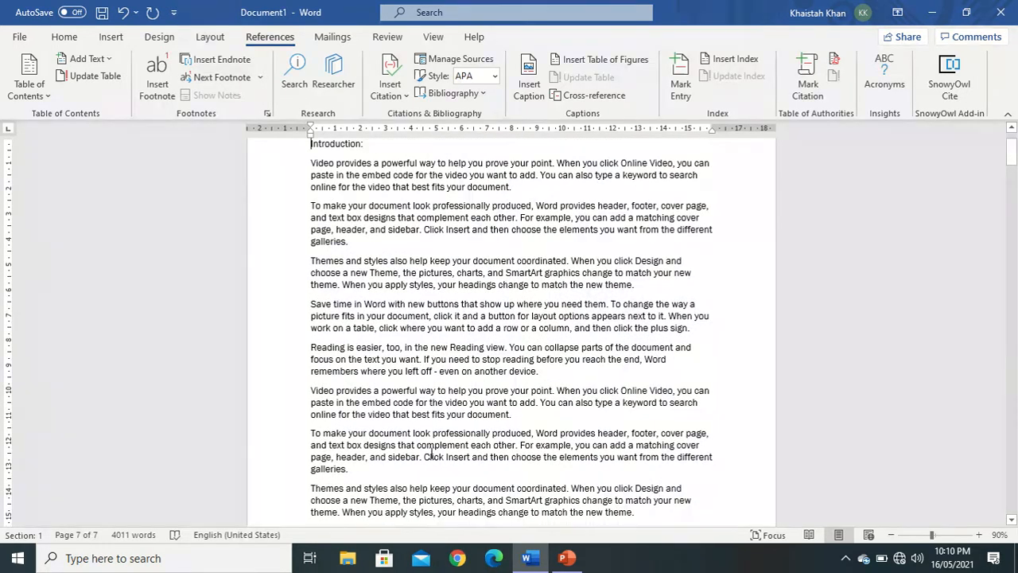
double_click(342, 143)
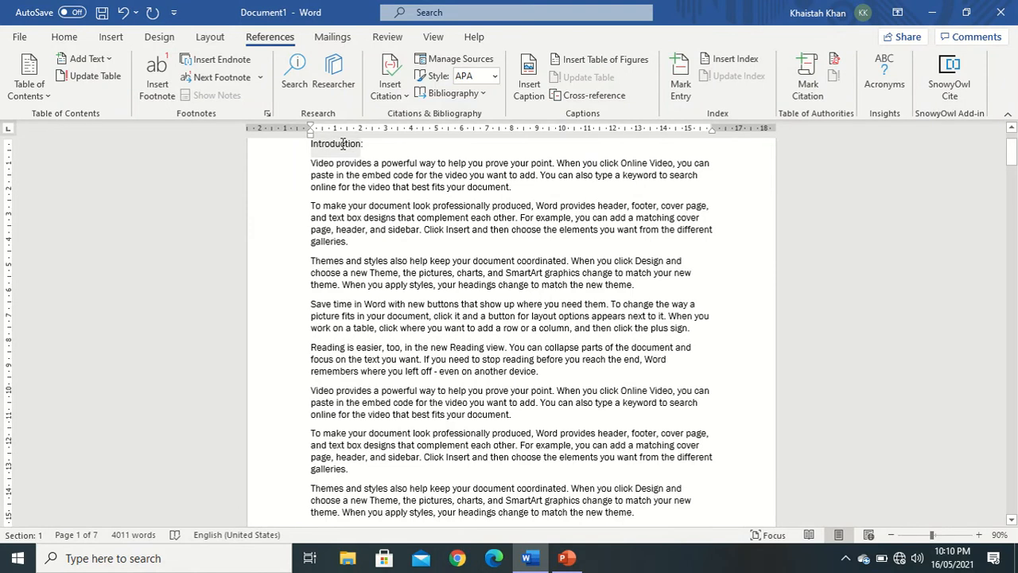
triple_click(343, 144)
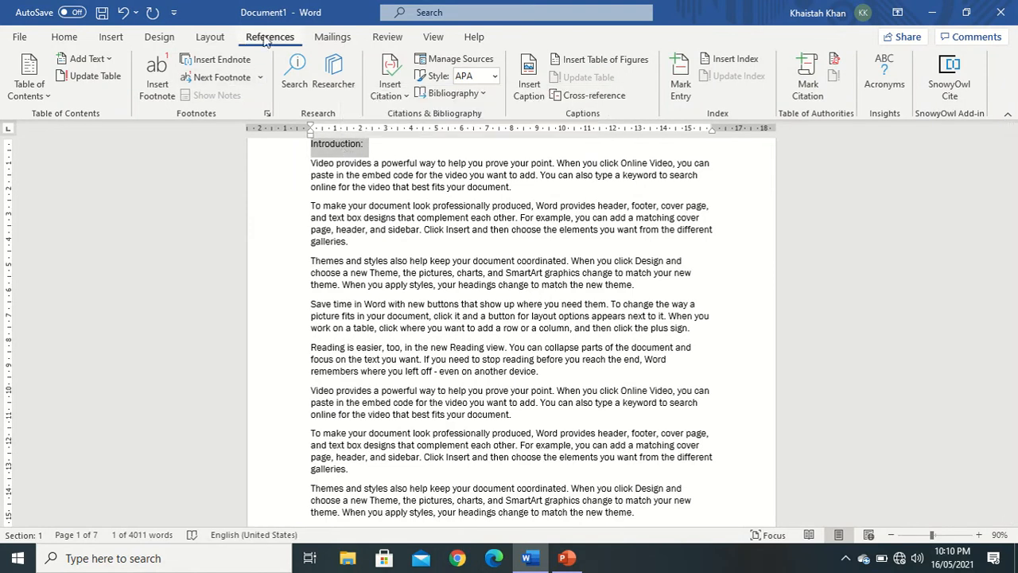
click(92, 62)
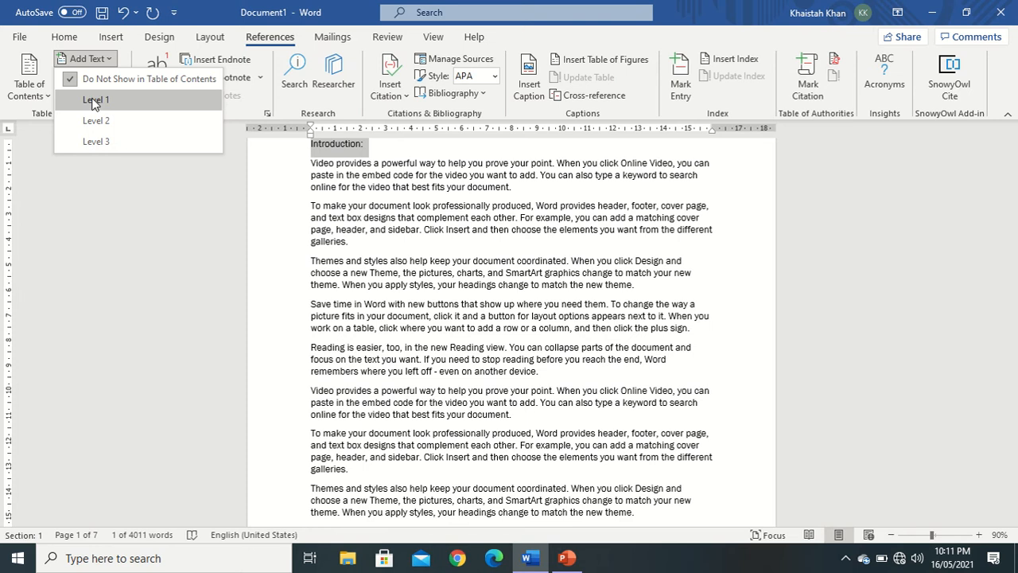
click(95, 100)
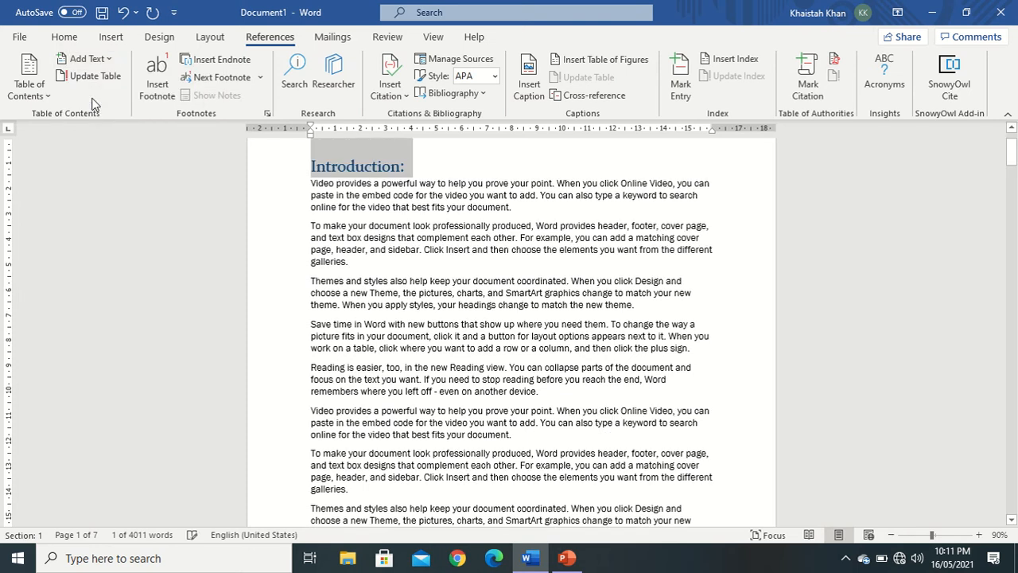
click(294, 267)
click(348, 323)
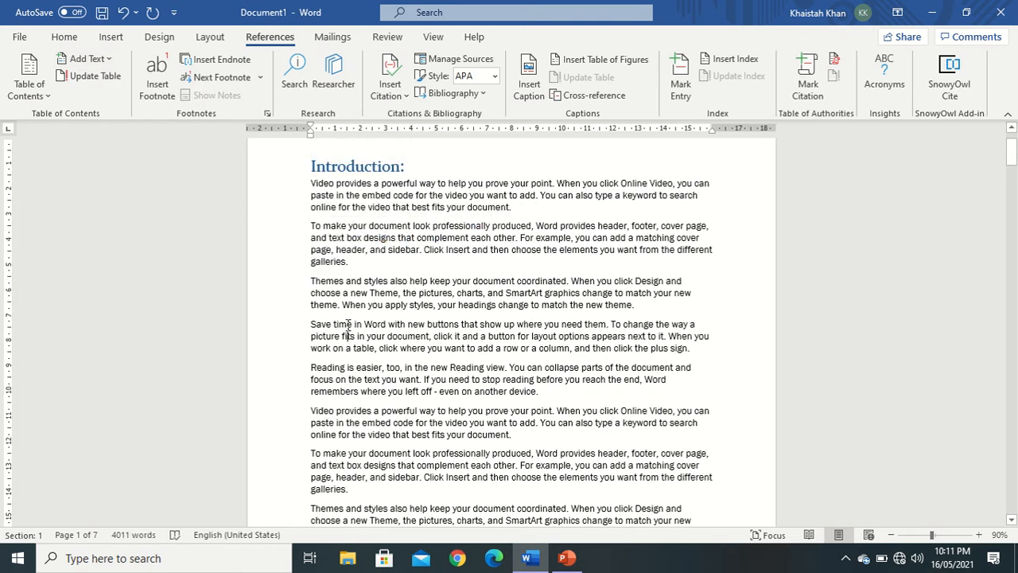
- Mark the "Sub-Introduction 1" heading on page 2 as Level 2 text for the table of contents
scroll(347, 323, down, 5)
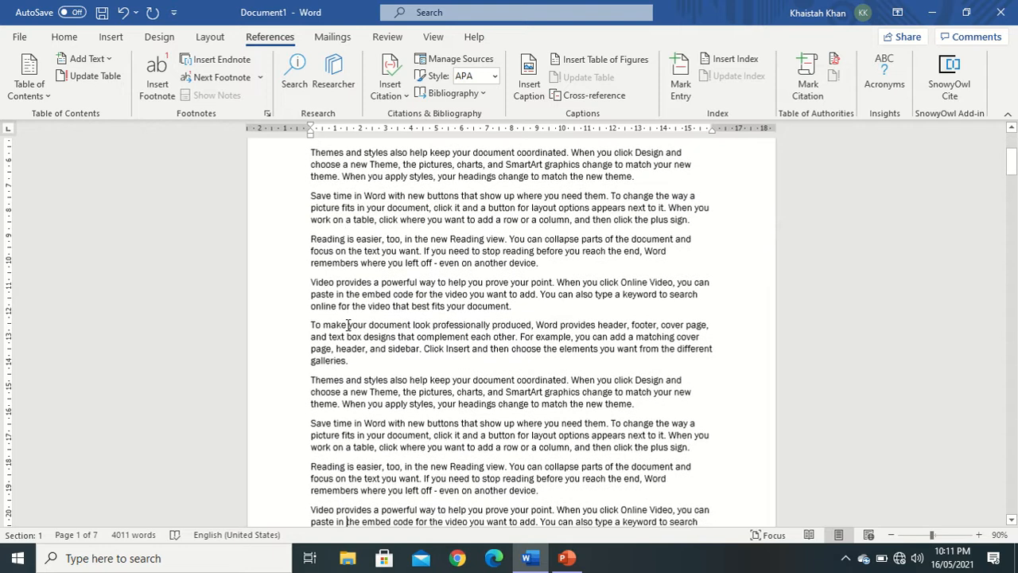
key(ctrl+Return)
scroll(347, 323, down, 3)
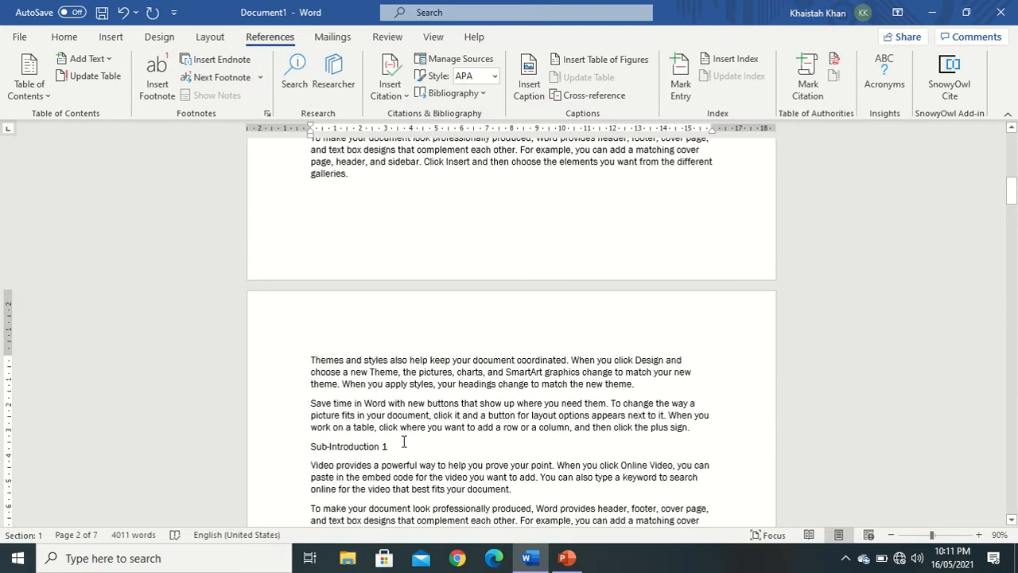
drag(404, 442, 310, 449)
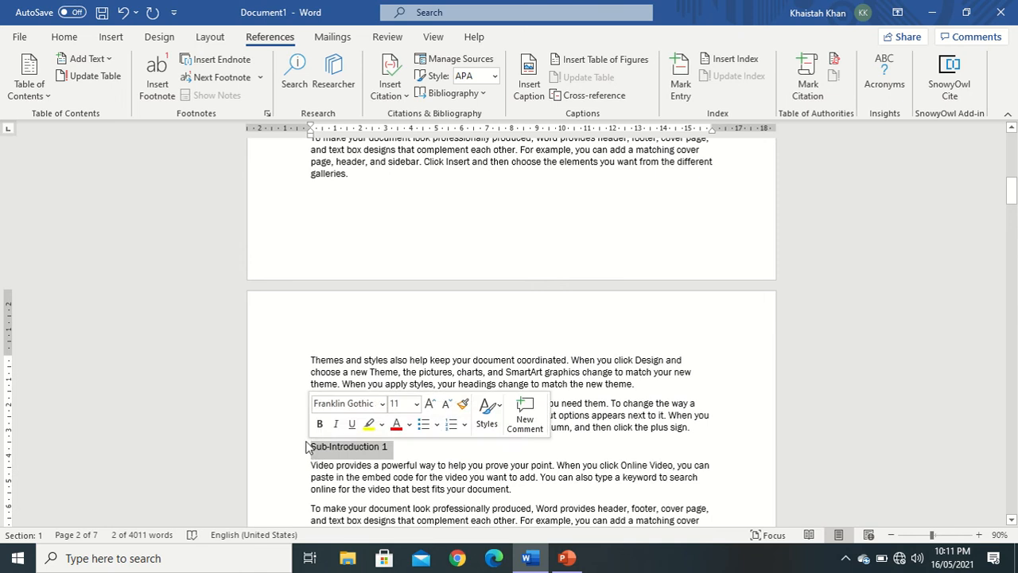
click(102, 63)
click(96, 122)
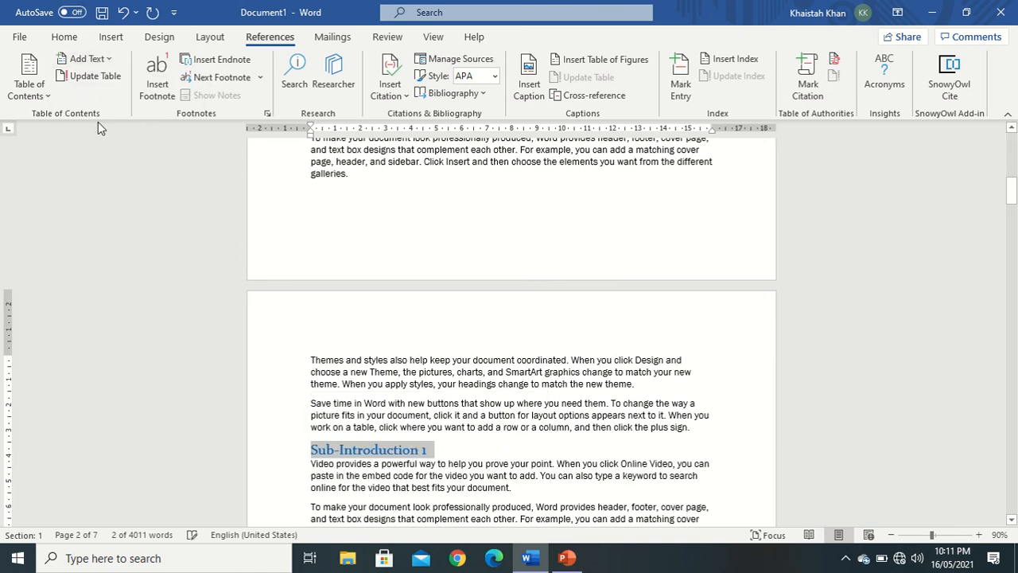
click(396, 461)
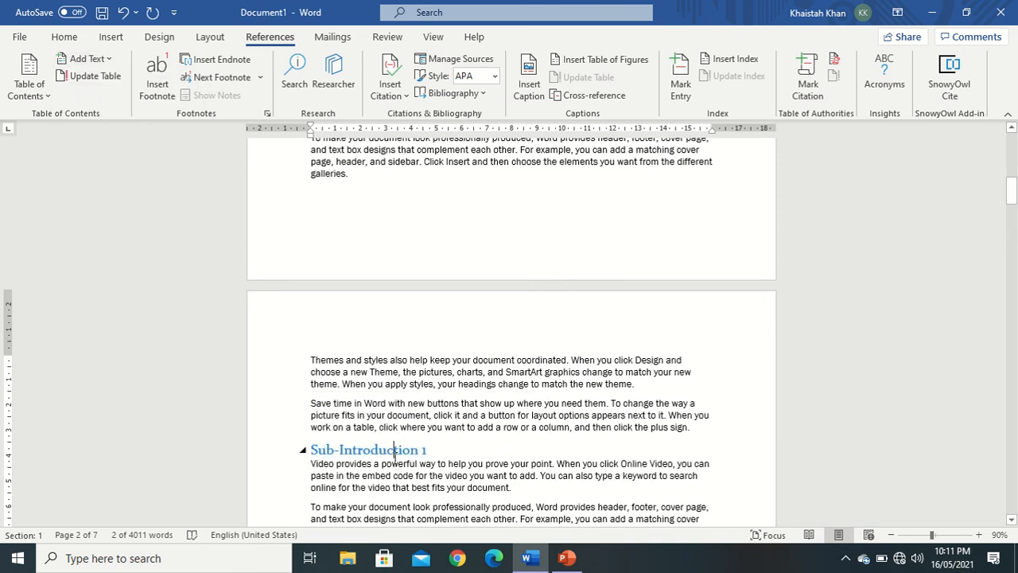
- Mark the "Sub-Introduction 2" heading near the end of page 2 as Level 2 text for the table of contents
scroll(395, 459, down, 6)
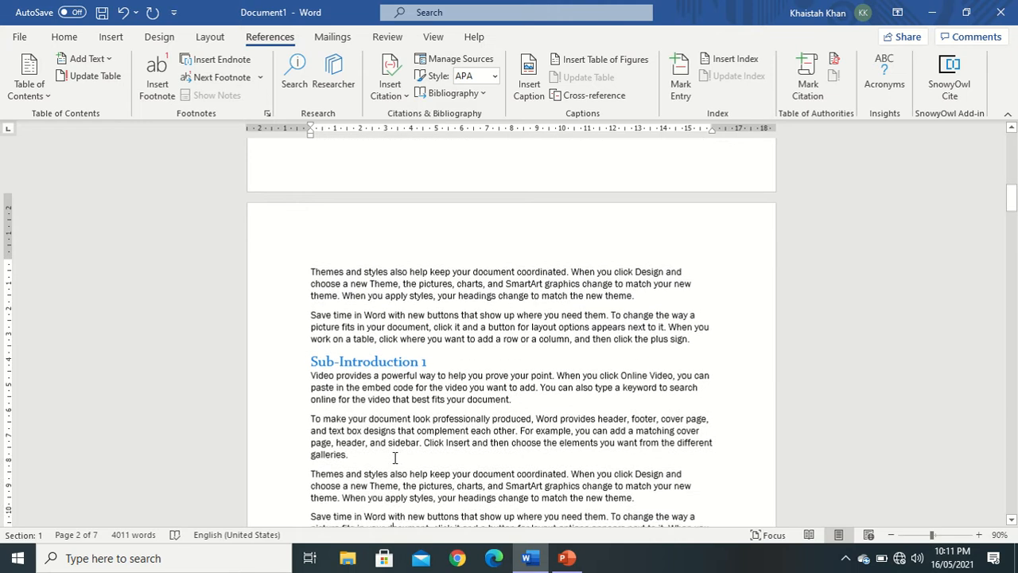
scroll(395, 459, down, 15)
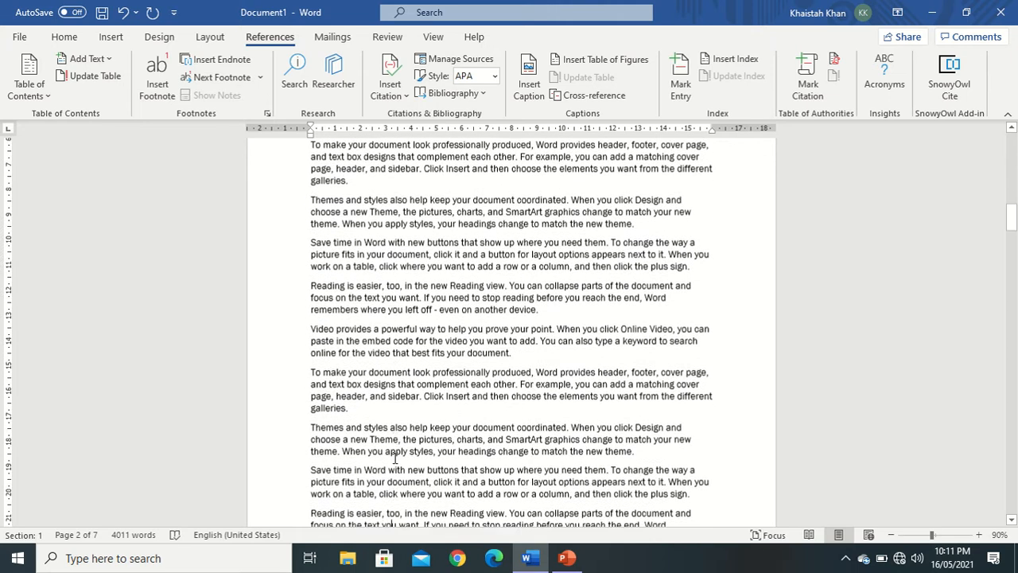
scroll(395, 457, down, 1)
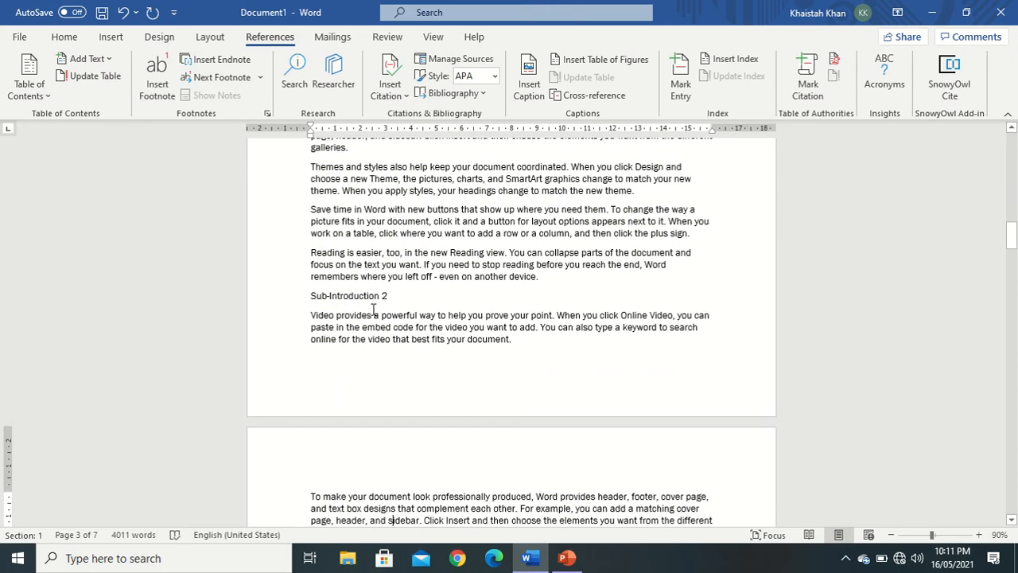
drag(392, 295, 310, 296)
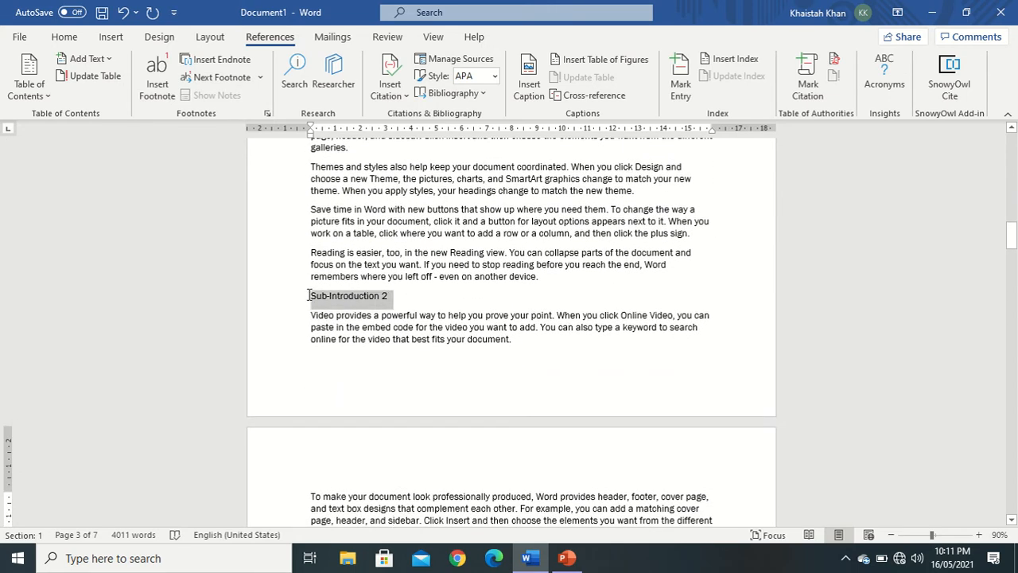
click(111, 61)
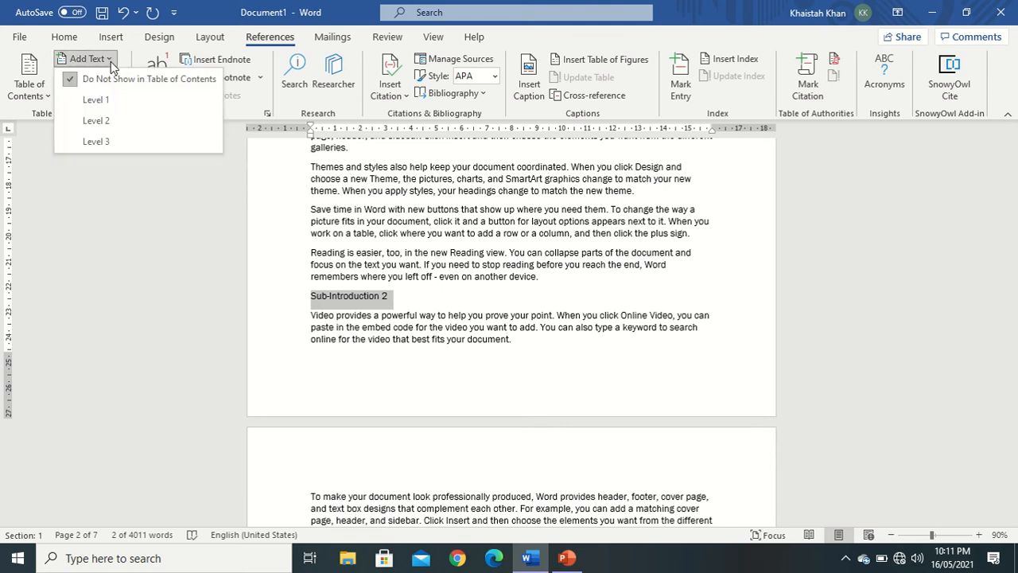
click(106, 121)
click(377, 406)
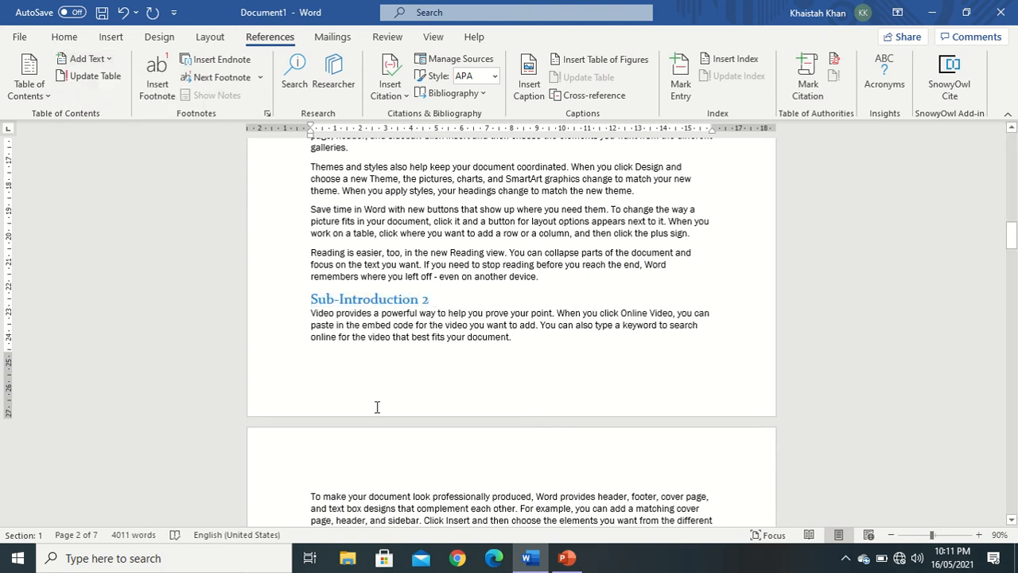
- Mark the "Literature Review" heading on page 3 as Level 1 text for the table of contents
scroll(377, 406, down, 3)
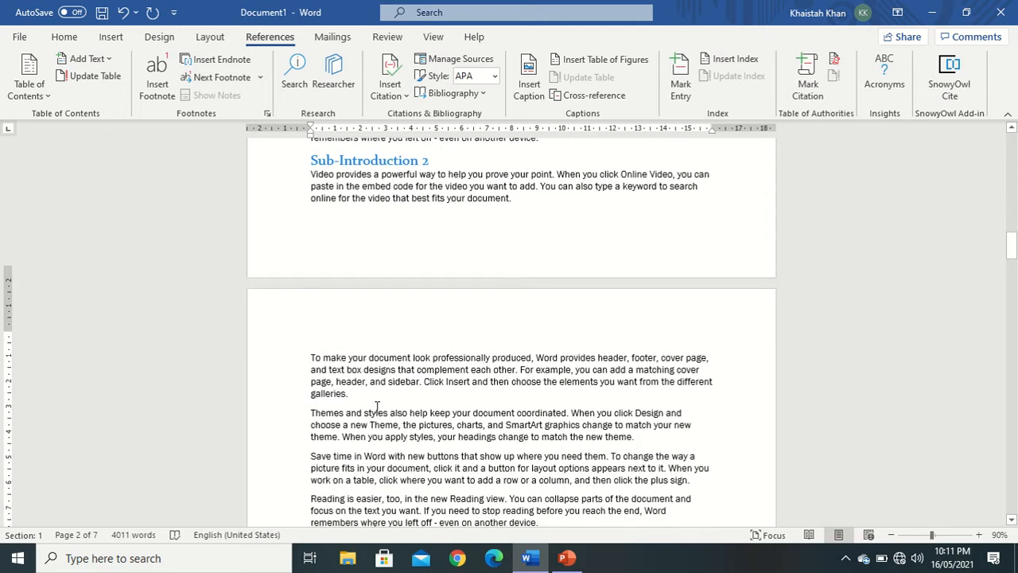
scroll(377, 406, down, 10)
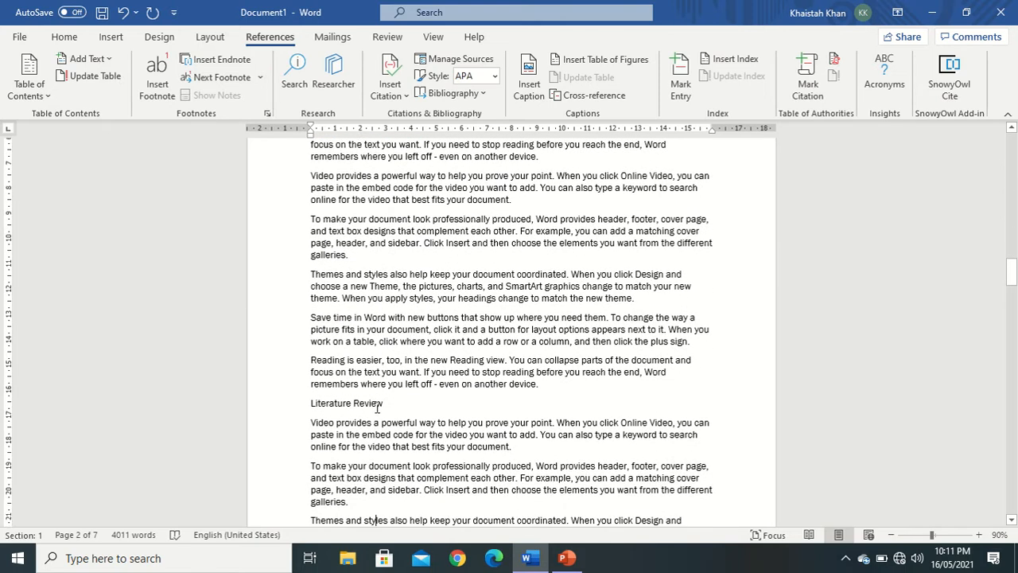
drag(384, 405, 311, 404)
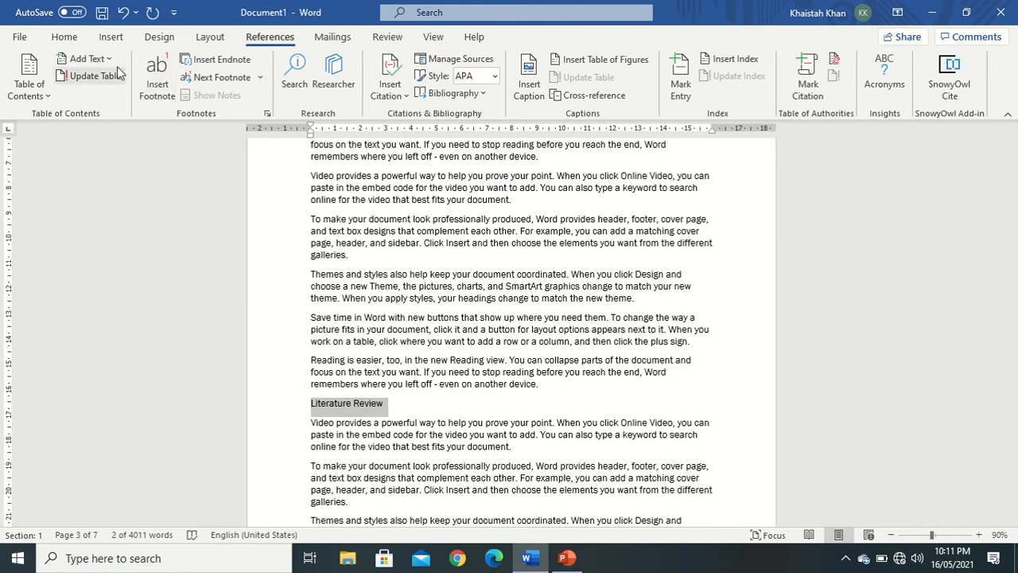
click(88, 59)
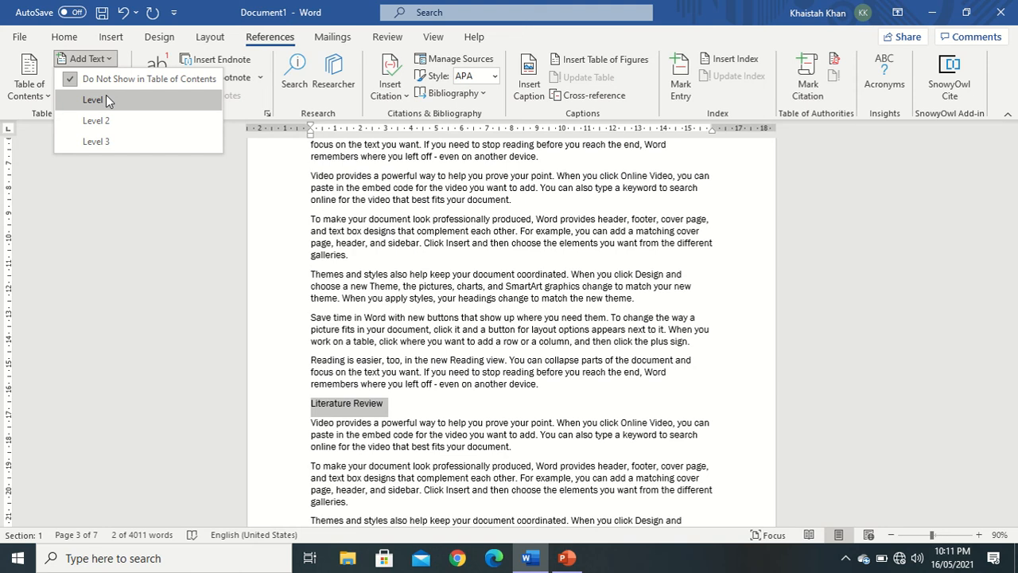
click(106, 97)
click(412, 477)
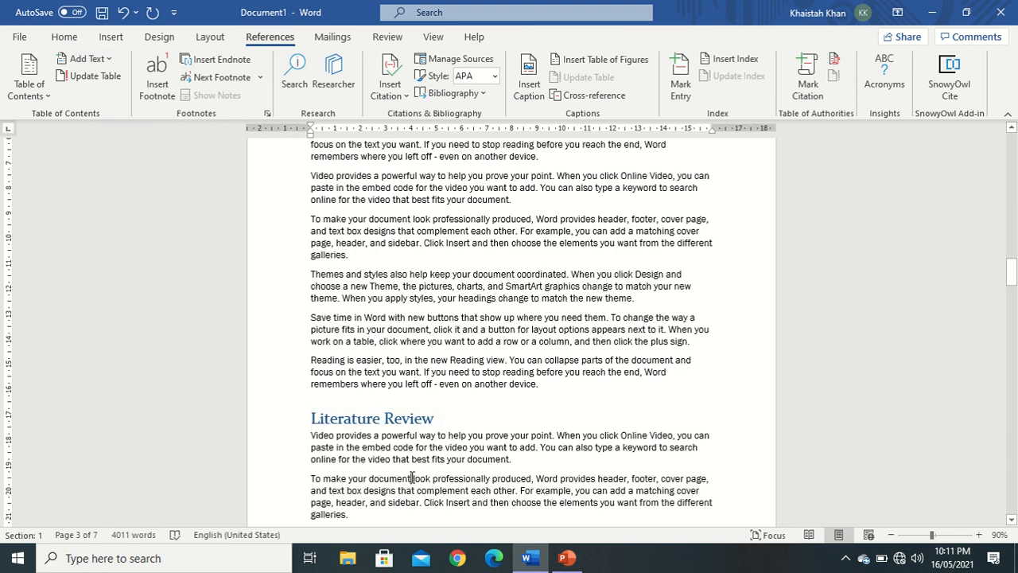
- Mark the "Key Terms Used" heading on page 4 as Level 1 text for the table of contents
scroll(411, 478, down, 15)
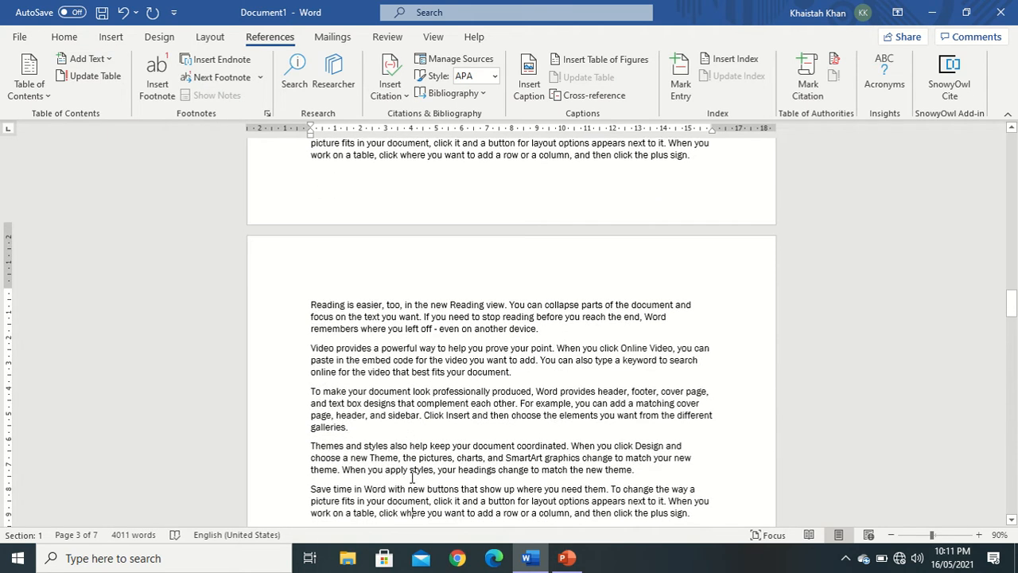
scroll(412, 477, down, 1)
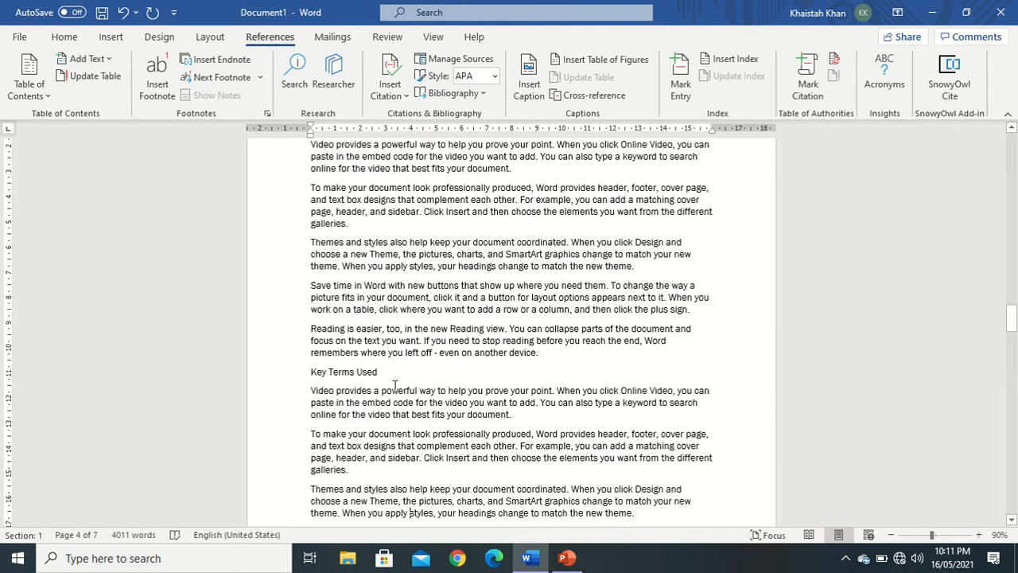
triple_click(337, 372)
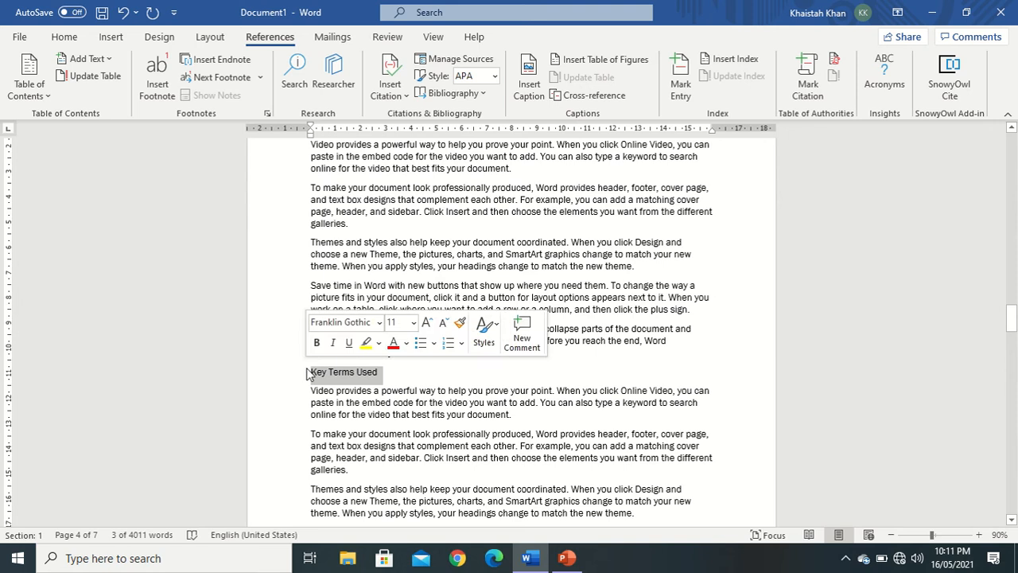
click(86, 58)
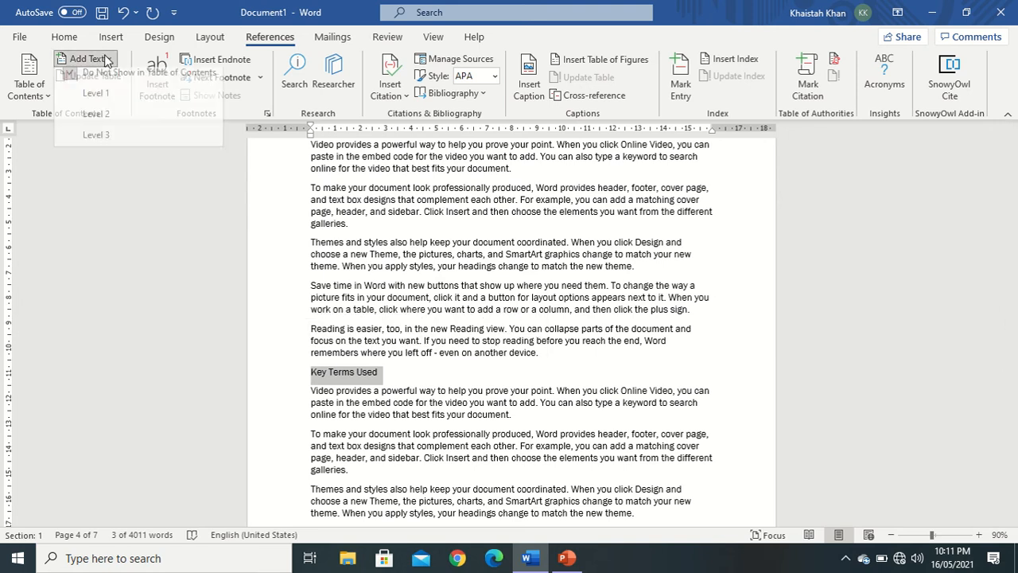
click(96, 102)
click(374, 443)
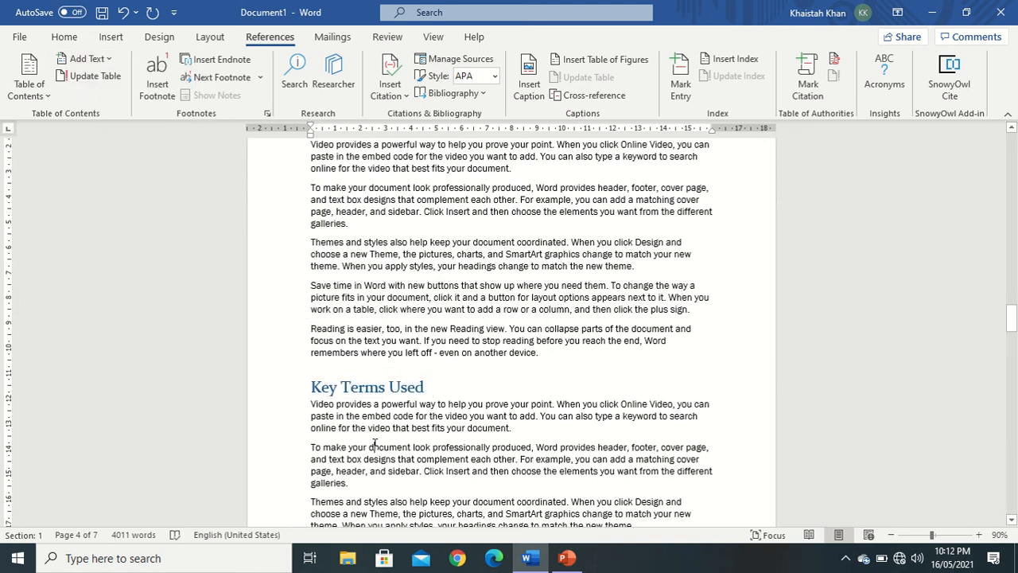
- Mark the "Proposed Solution" heading on page 5 as Level 1 text for the table of contents
scroll(374, 443, down, 5)
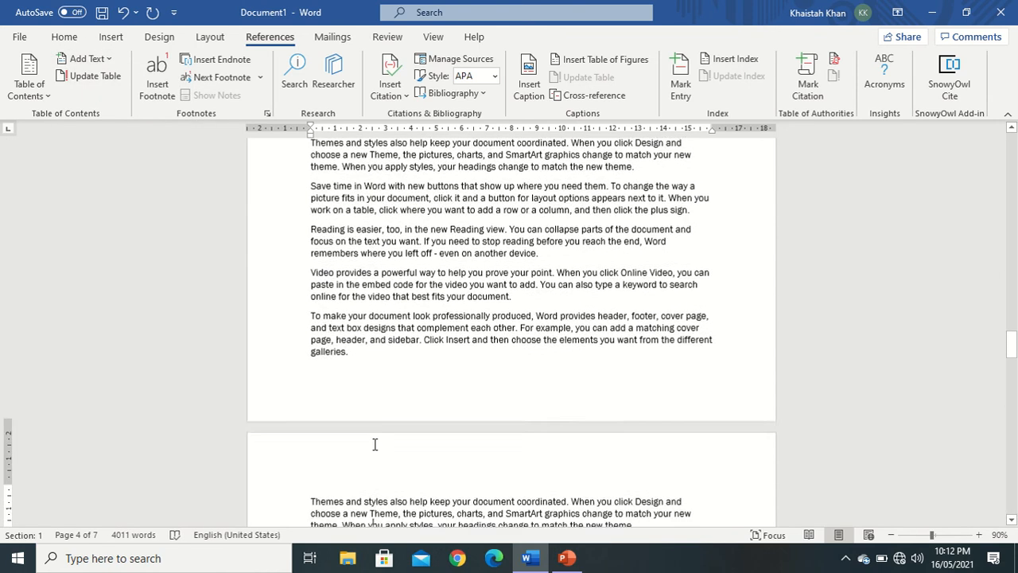
scroll(375, 443, down, 4)
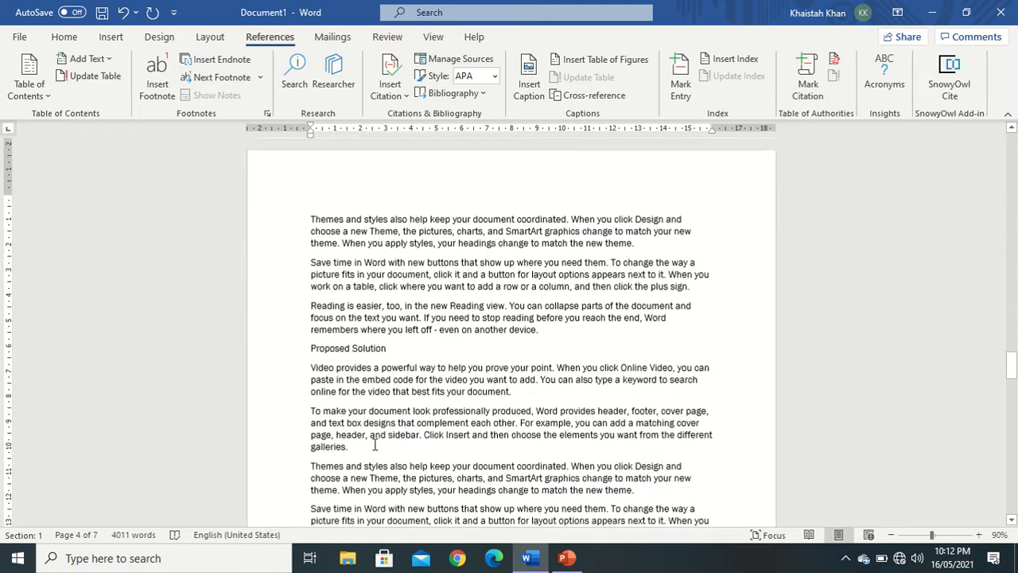
drag(390, 329, 311, 329)
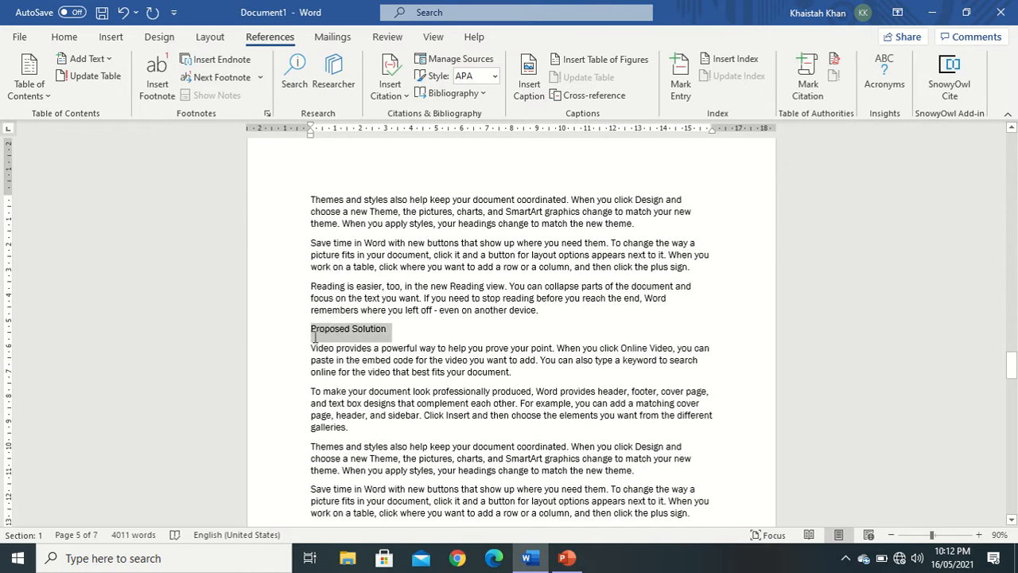
click(108, 59)
click(87, 109)
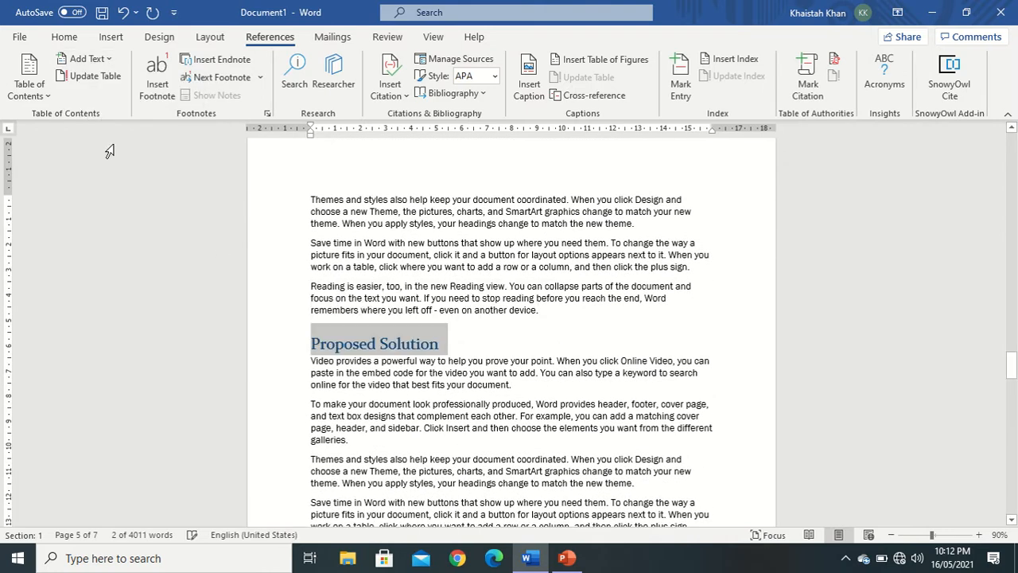
- Mark the "Methodology" heading at the start of page 6 as Level 1 text for the table of contents
key(Down)
key(Down)
key(Down)
key(Down)
key(Down)
key(Down)
key(Down)
key(Down)
key(Down)
key(Down)
key(Down)
key(Down)
key(Down)
key(Down)
key(Down)
key(Down)
key(Down)
key(Down)
key(Down)
key(Down)
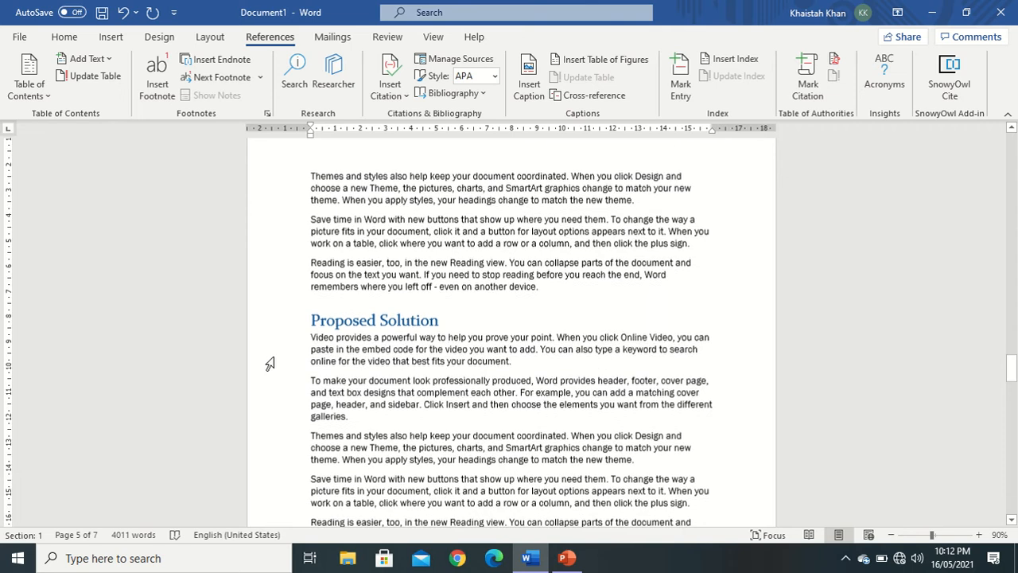
key(Down)
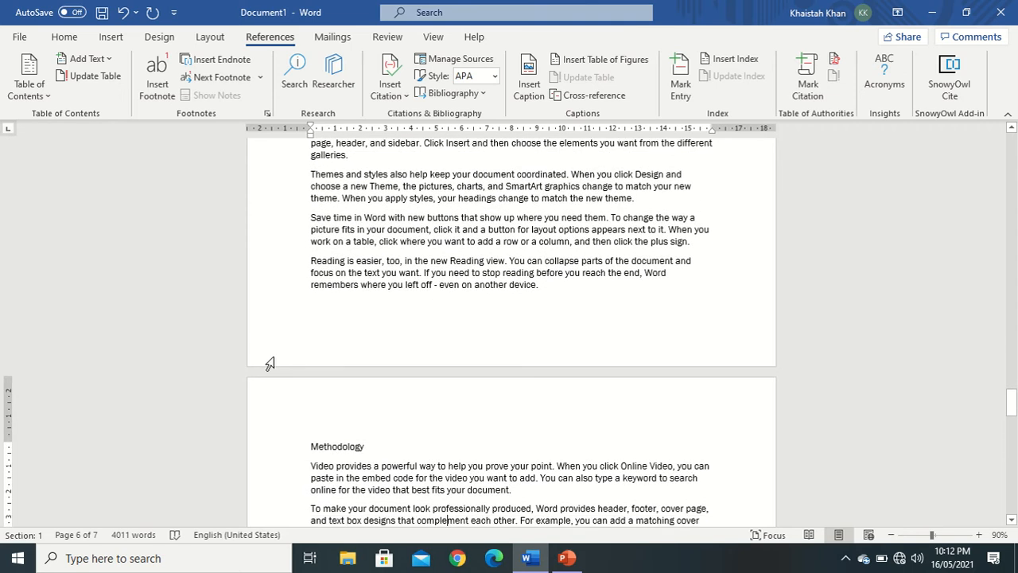
drag(365, 446, 291, 437)
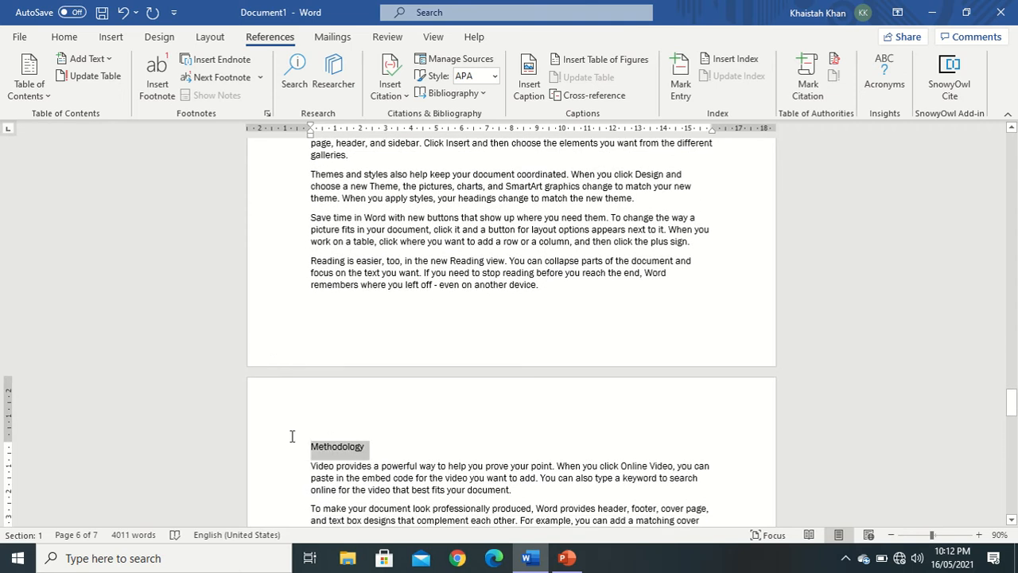
click(98, 65)
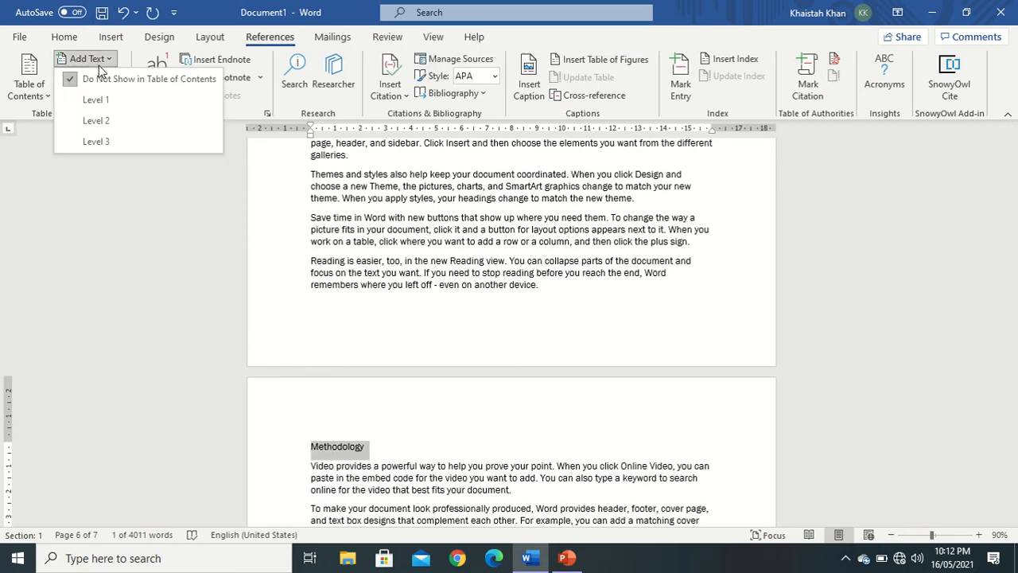
click(98, 100)
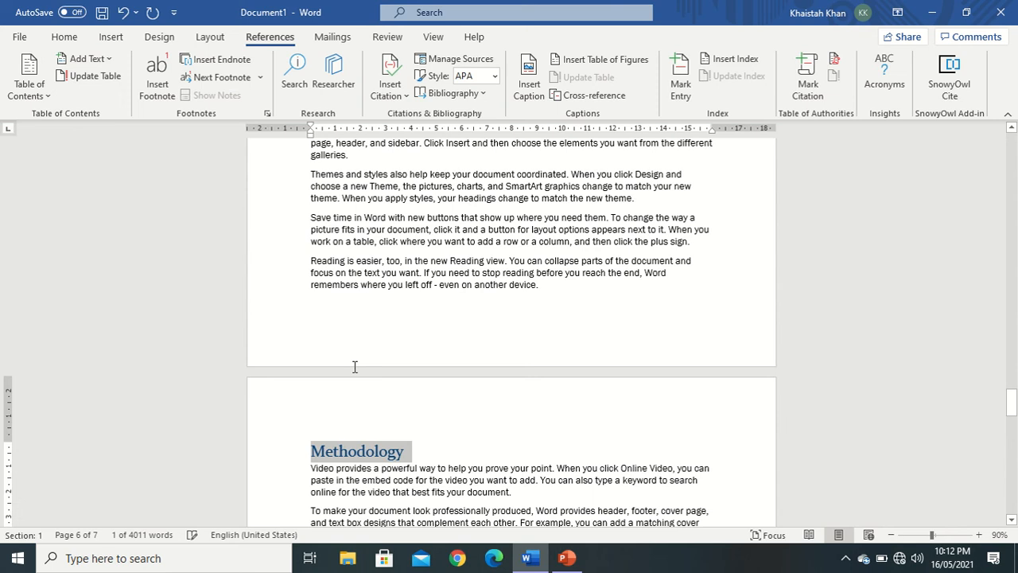
click(468, 491)
- Mark the "Results and Conclusion" heading near the end of page 6 as Level 1 text for the table of contents
scroll(469, 491, down, 10)
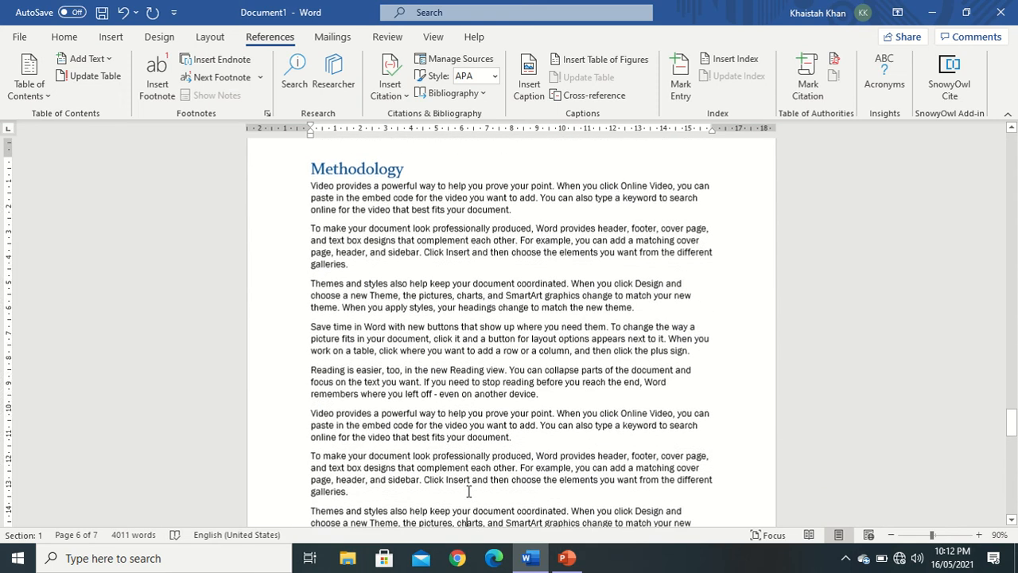
scroll(469, 492, down, 6)
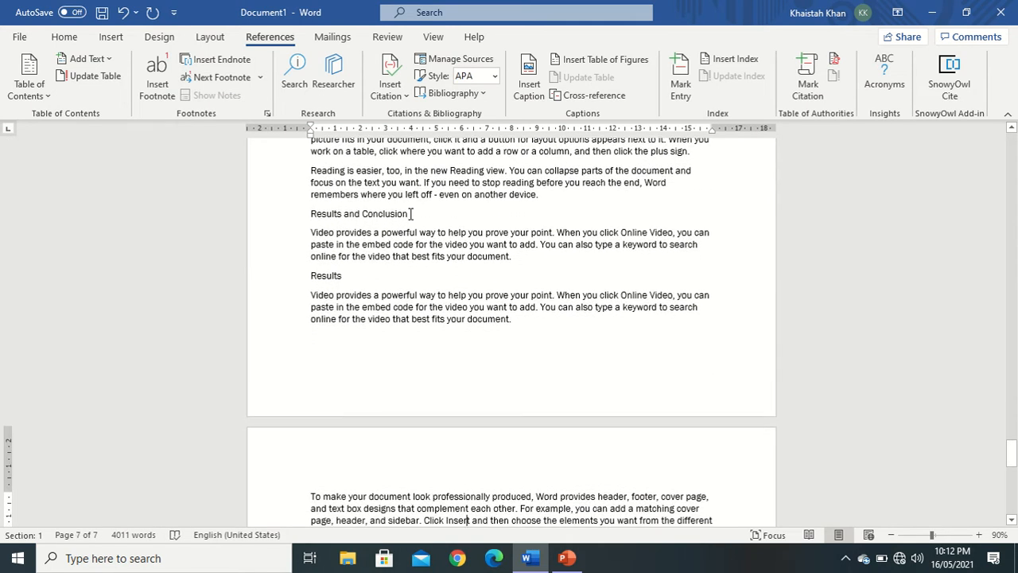
drag(410, 214, 311, 213)
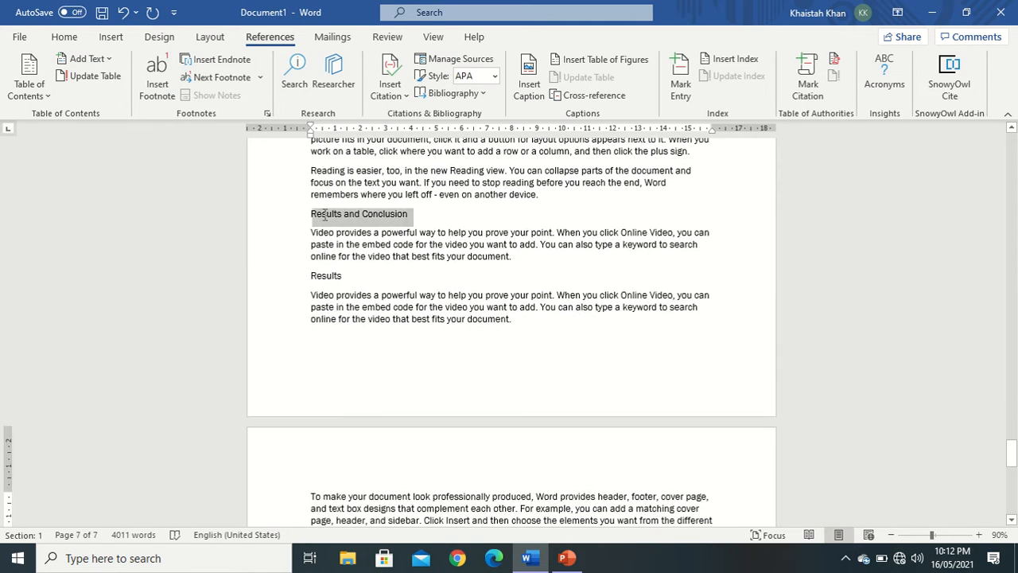
click(102, 58)
click(102, 101)
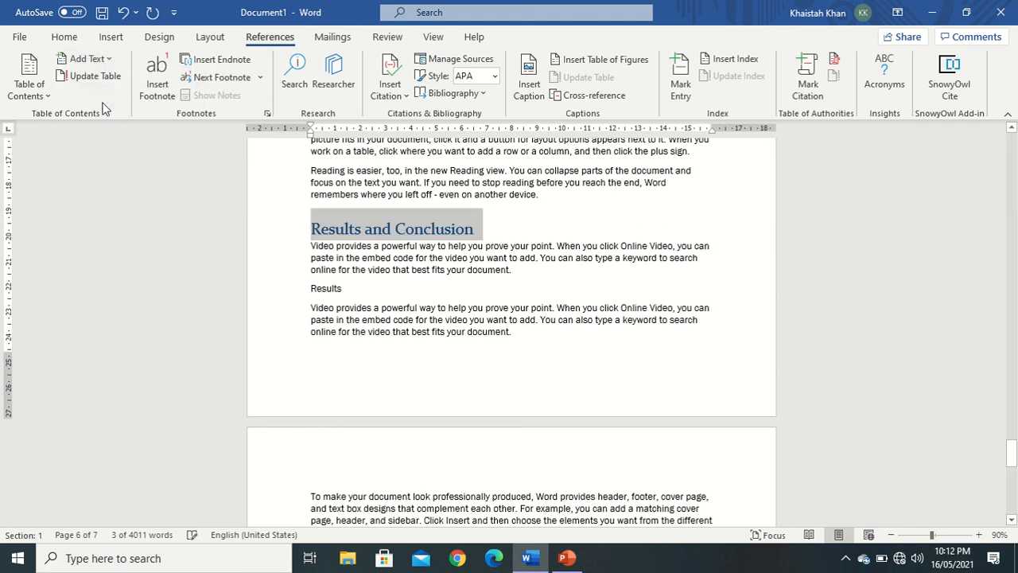
- Mark the "Results" subheading below "Results and Conclusion" as Level 2 text for the table of contents
drag(350, 291, 329, 294)
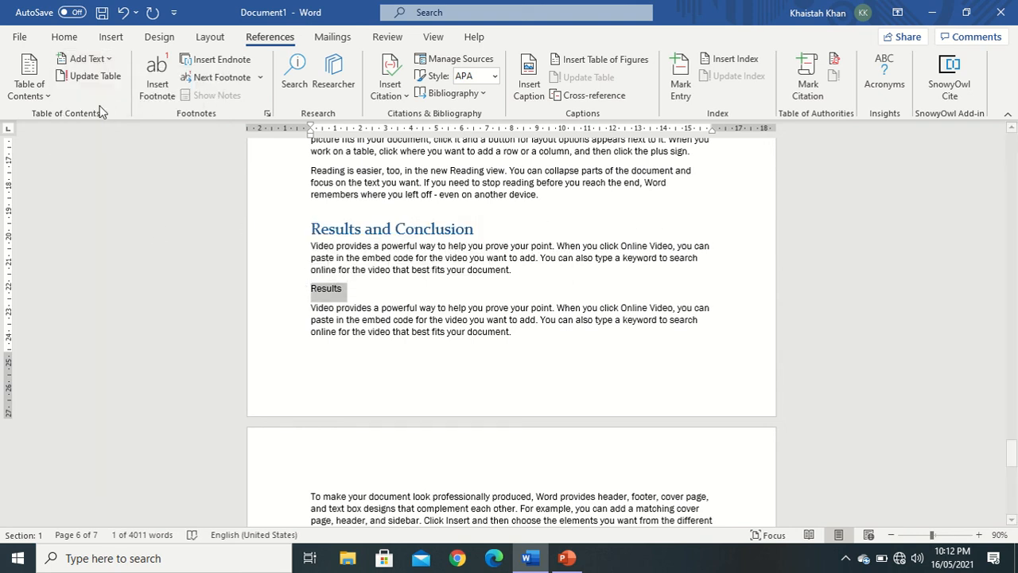
click(102, 60)
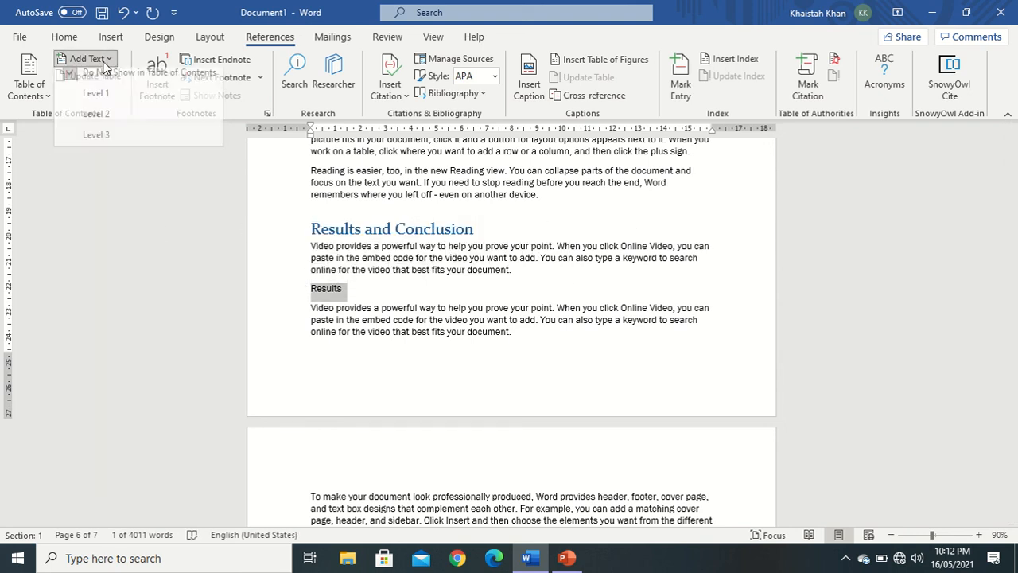
click(110, 116)
click(375, 490)
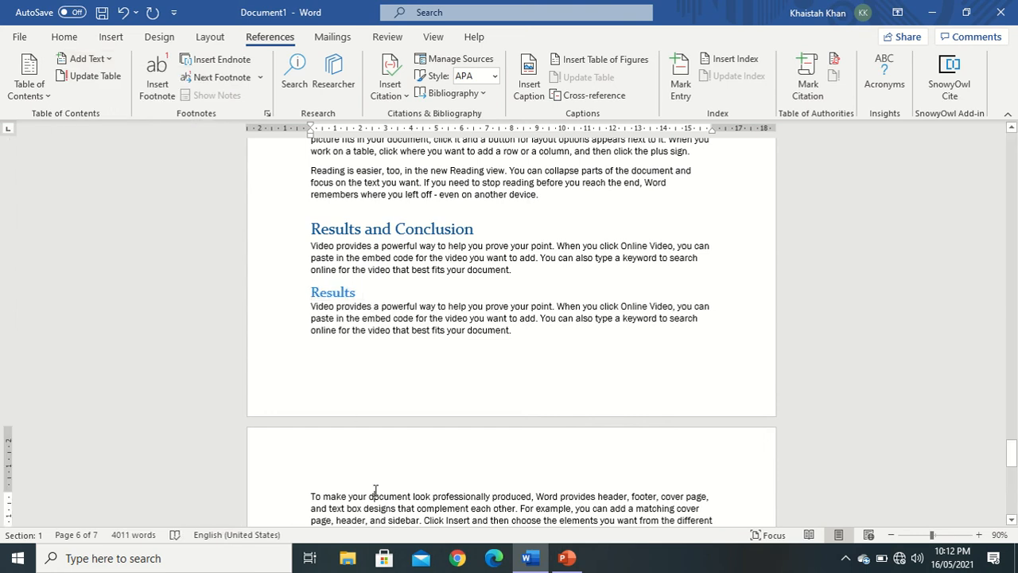
- Mark the "Discussion" subheading on page 7 as Level 2 text for the table of contents
scroll(376, 489, down, 4)
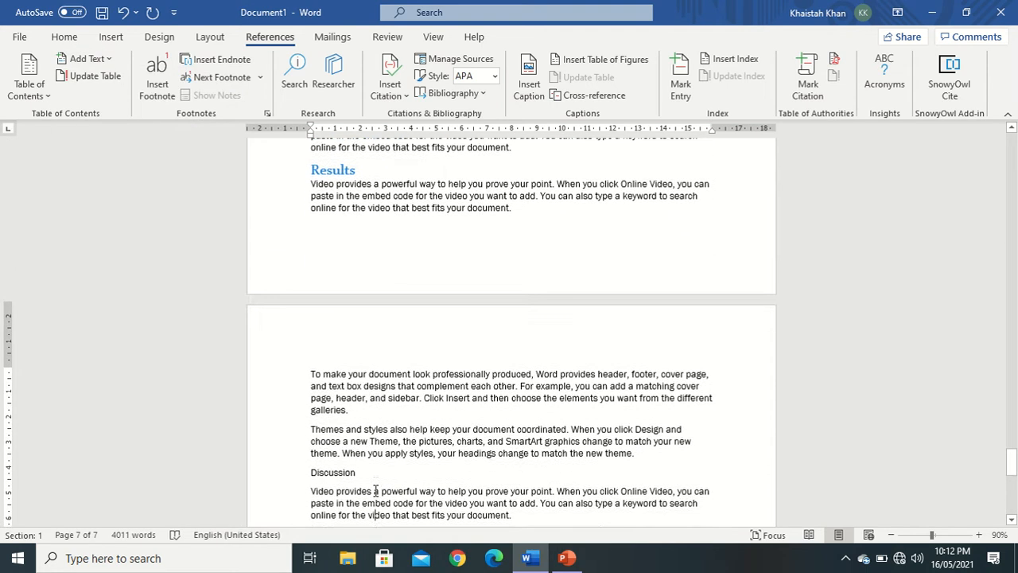
double_click(329, 435)
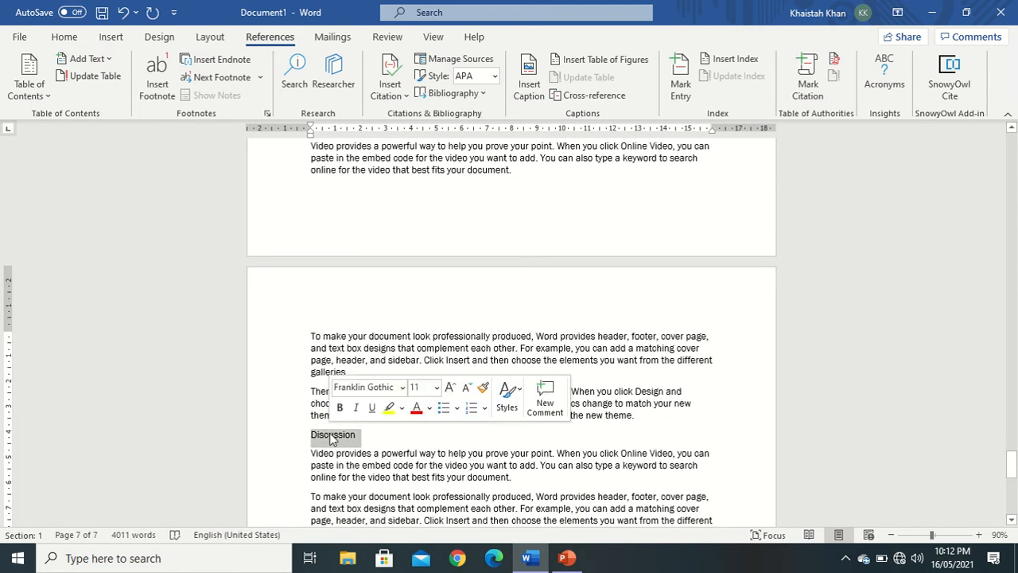
click(87, 59)
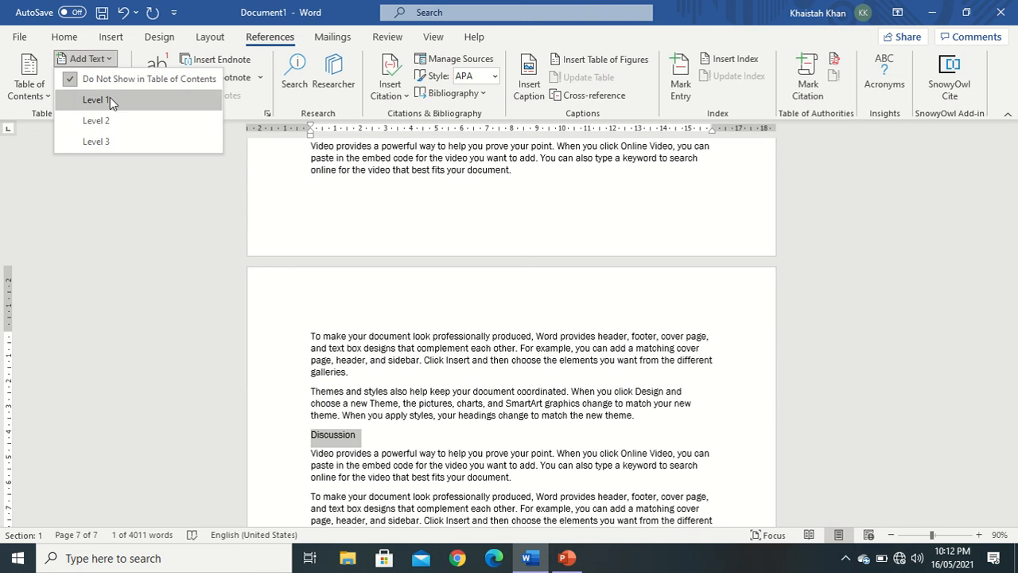
click(109, 120)
click(393, 398)
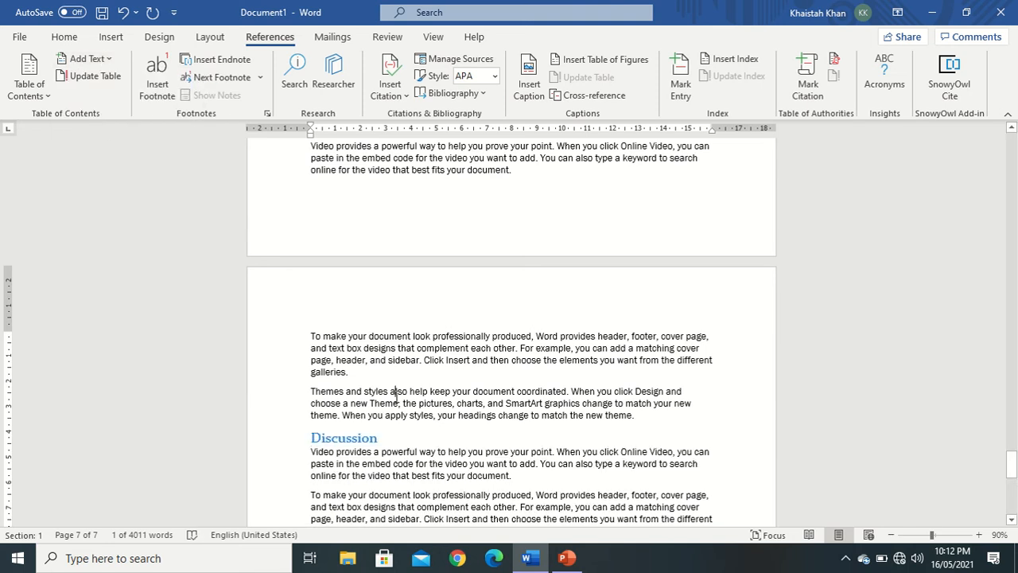
- Mark the "Conclusion" subheading on page 7 as Level 2 text for the table of contents
scroll(396, 397, down, 5)
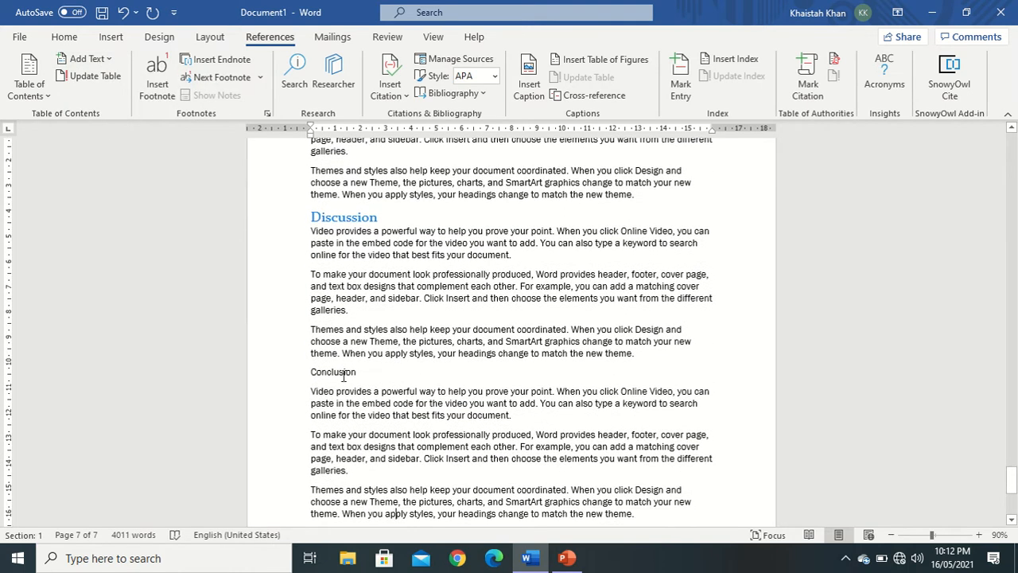
double_click(343, 373)
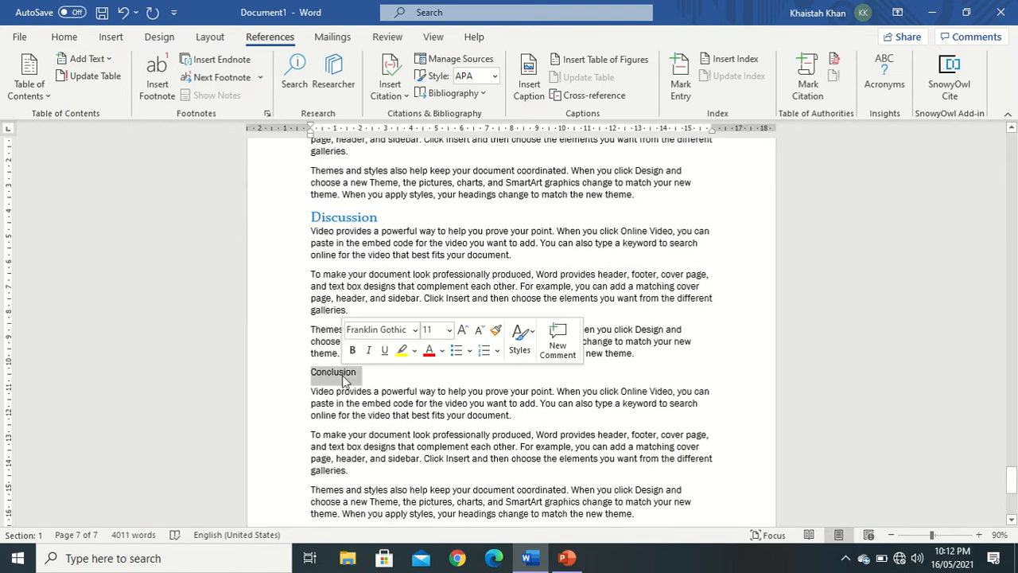
click(106, 59)
click(106, 122)
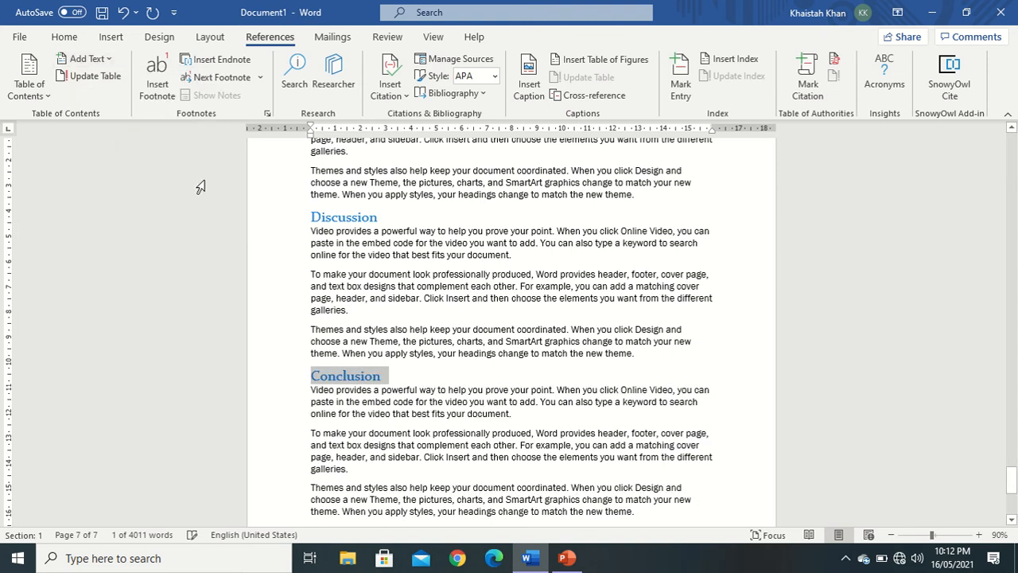
click(435, 357)
- Try centring the "Conclusion" subheading and return it to left alignment
scroll(435, 363, down, 1)
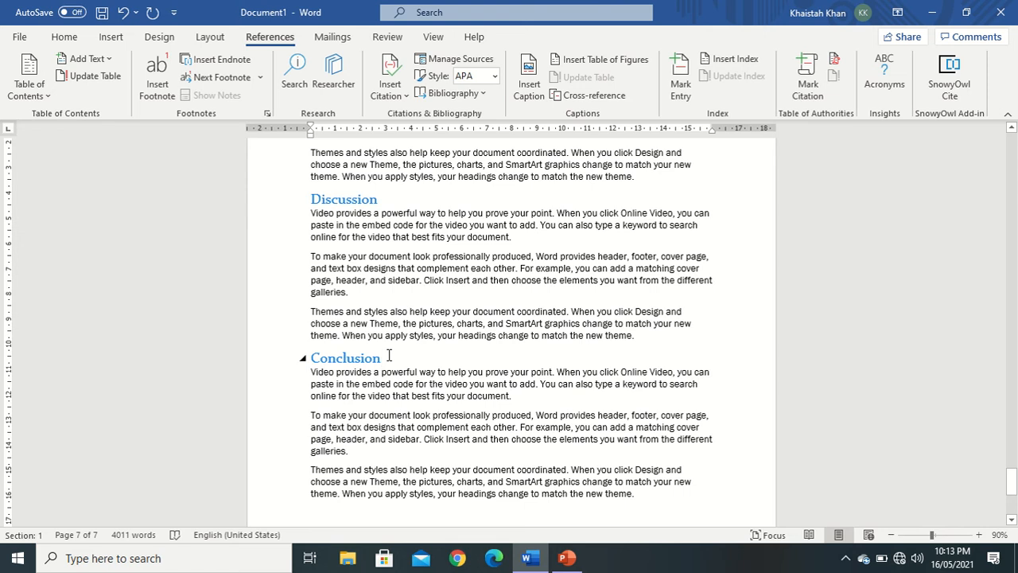
key(ctrl+e)
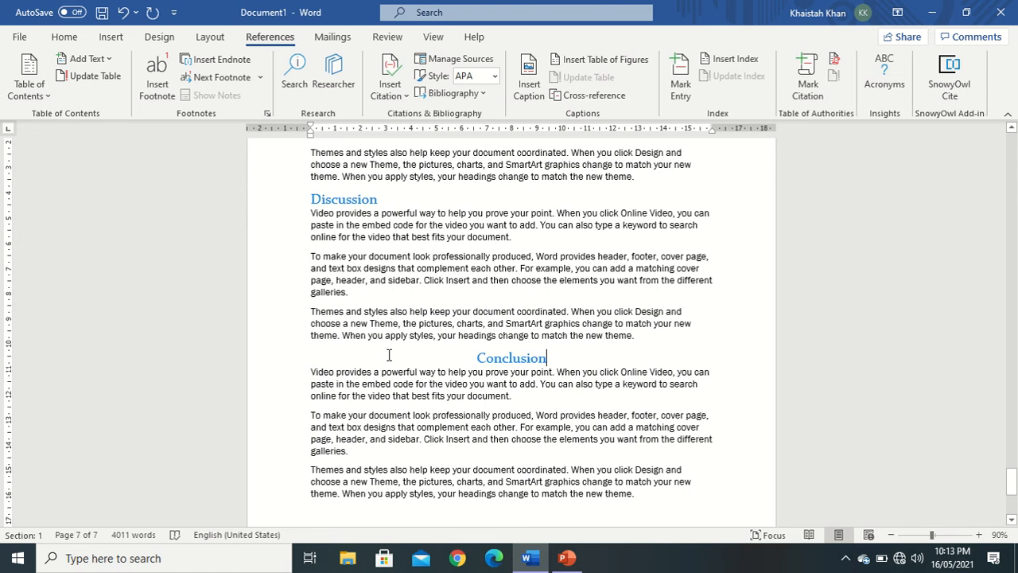
key(ctrl+l)
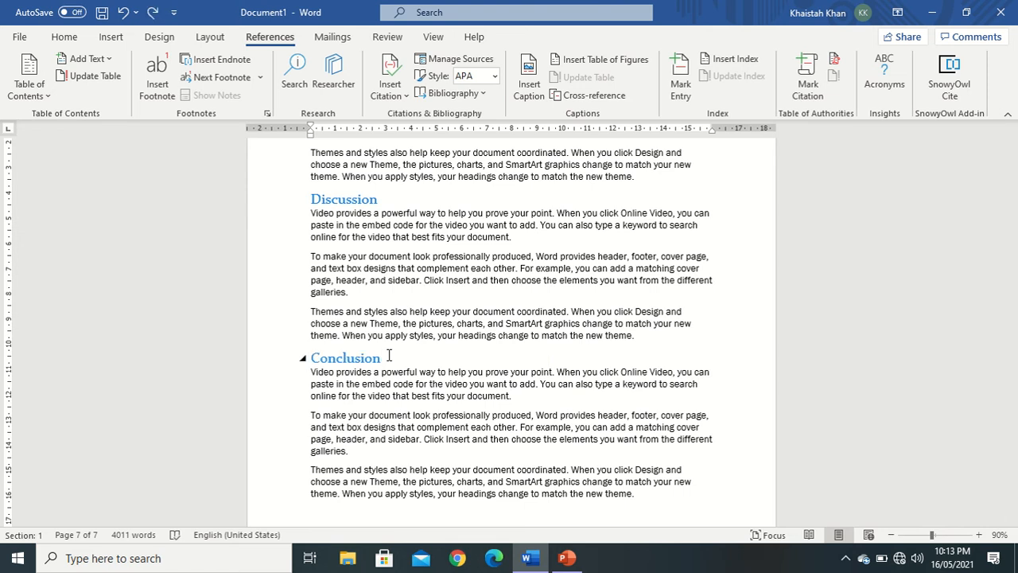
- Try adding an empty line above the "Introduction:" heading at the start of the document and remove it again
scroll(389, 355, up, 5)
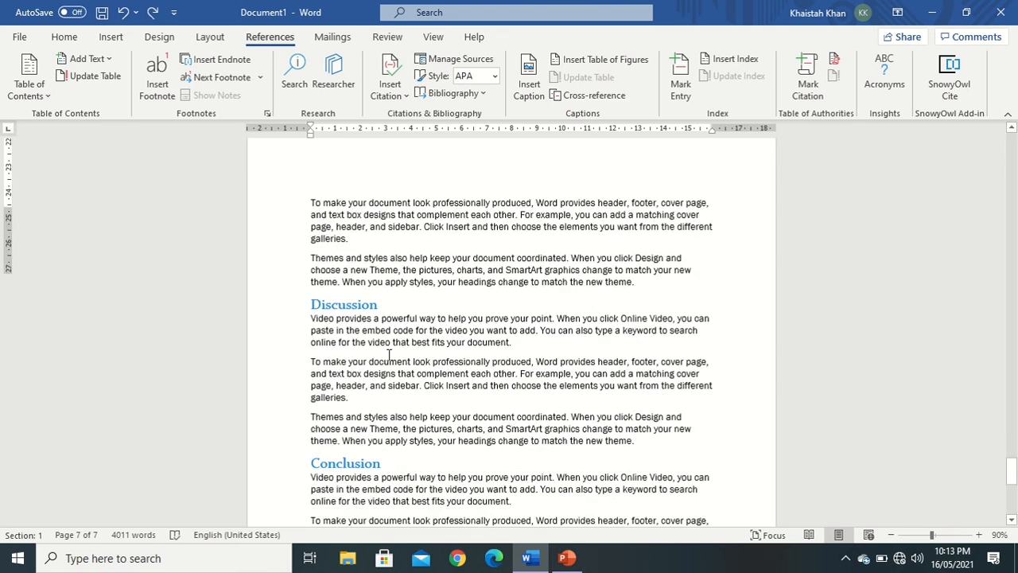
scroll(388, 356, up, 15)
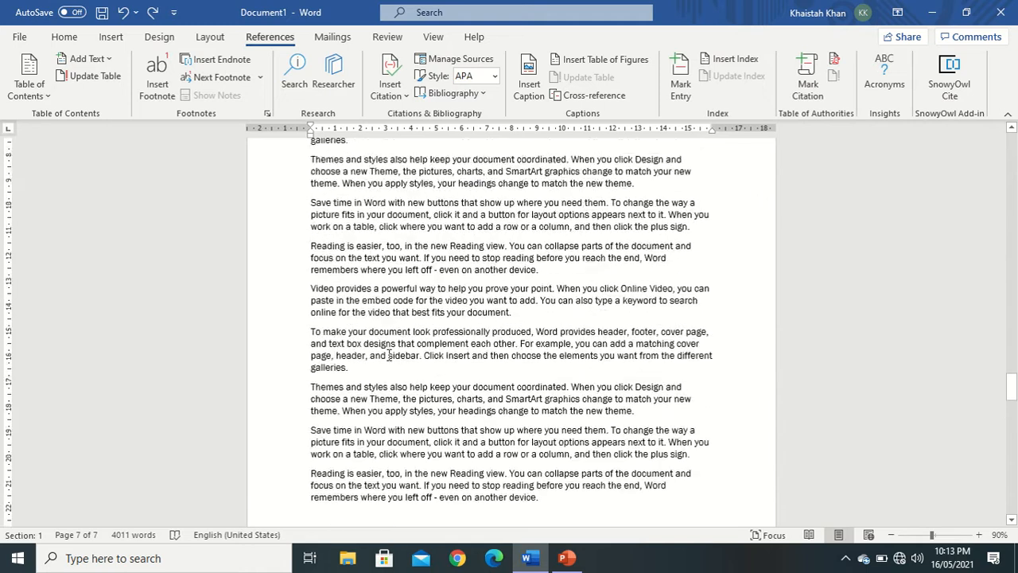
scroll(388, 355, up, 15)
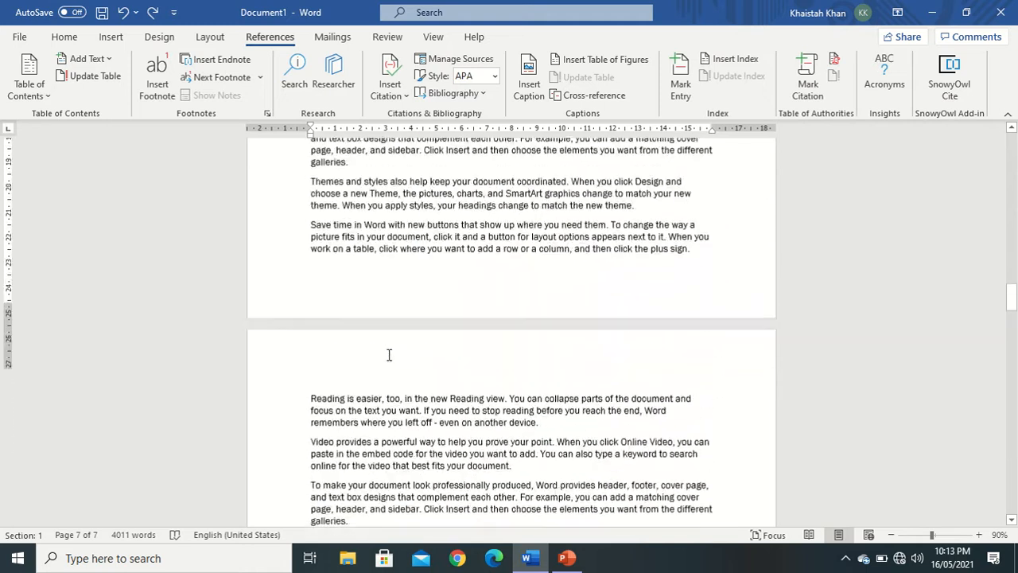
scroll(389, 356, up, 10)
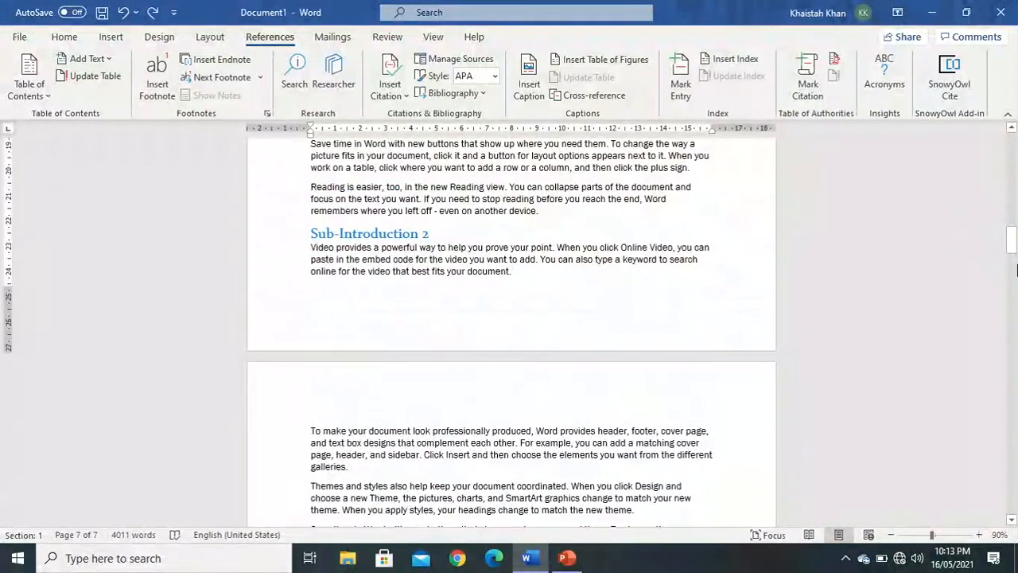
drag(1012, 250, 1012, 144)
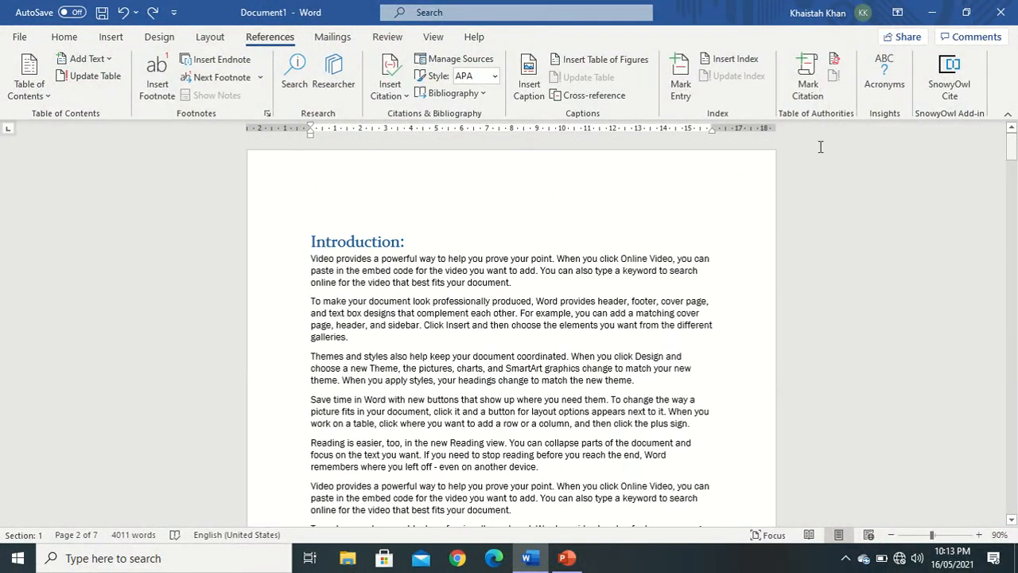
click(312, 242)
key(Return)
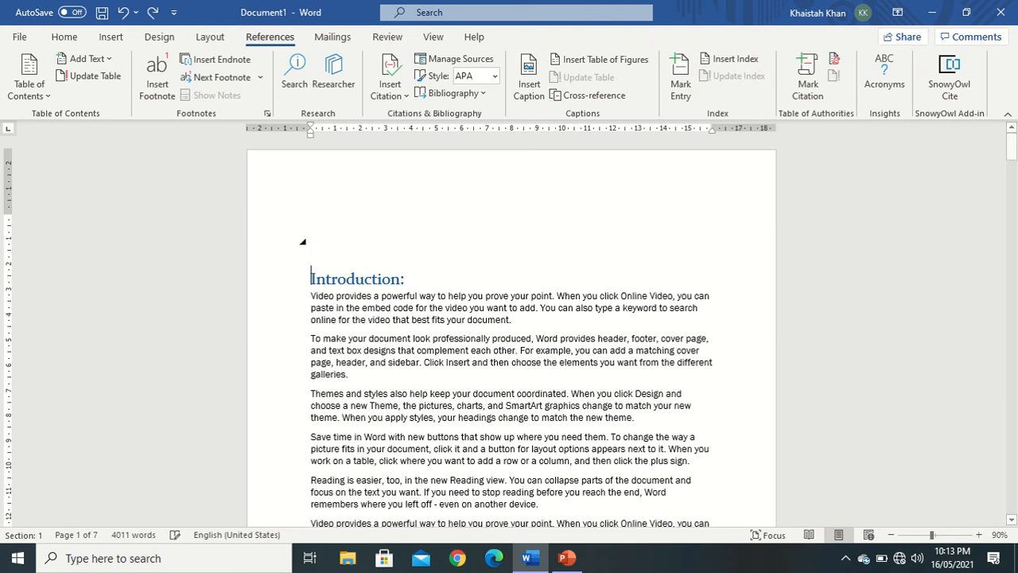
click(313, 220)
key(Delete)
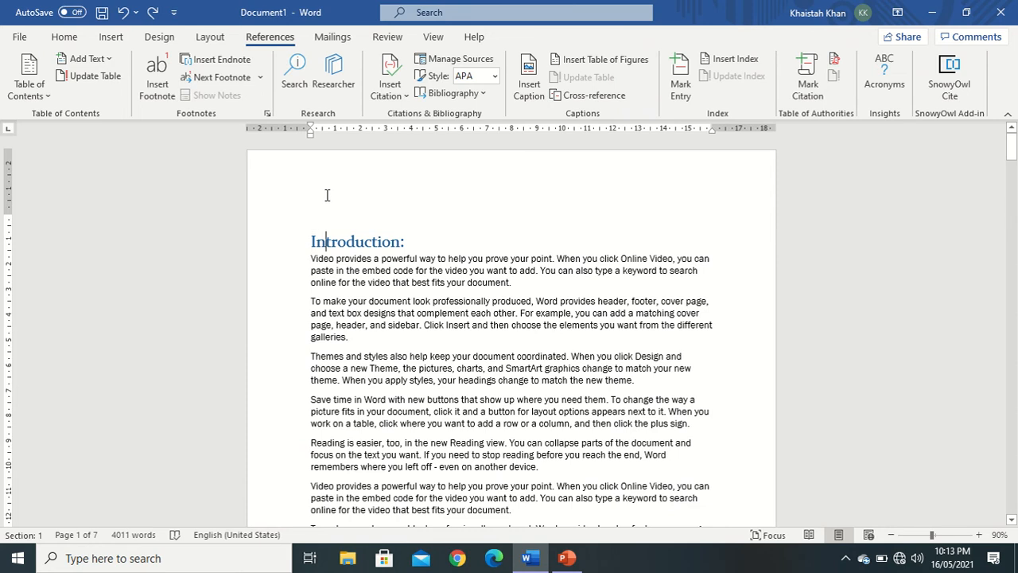
- Insert a blank page before the "Introduction:" heading at the start of the document
click(286, 216)
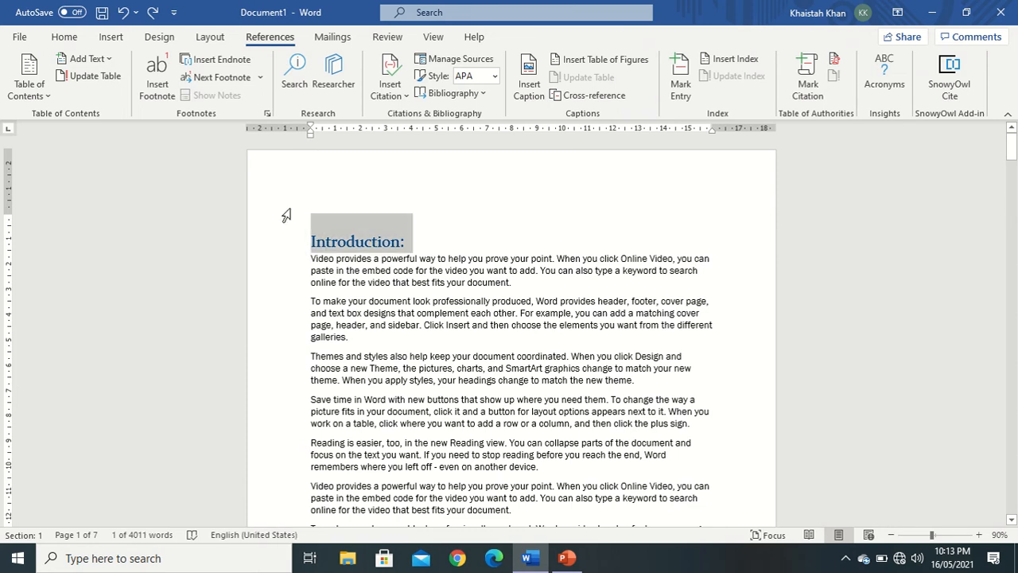
click(311, 205)
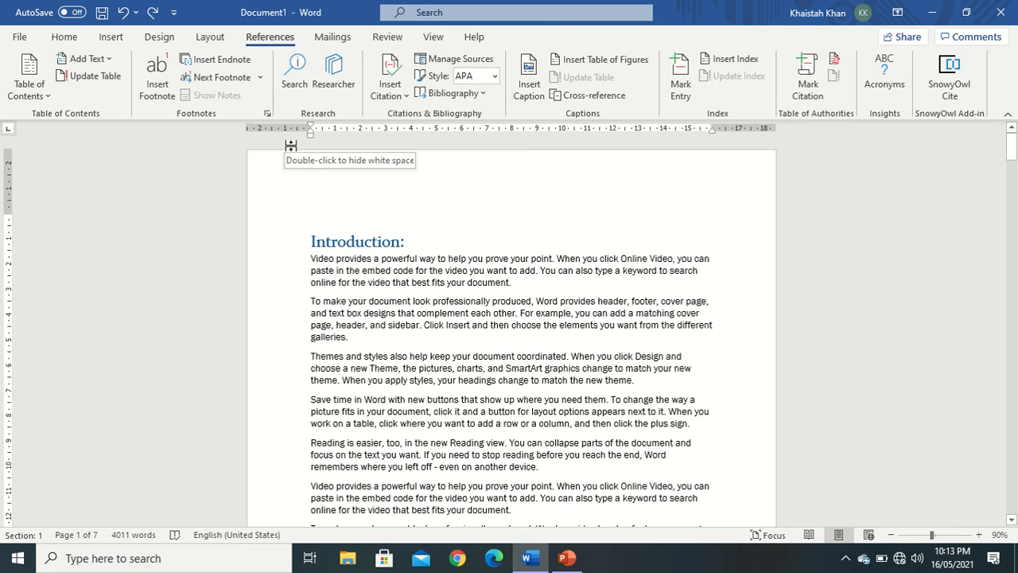
click(111, 39)
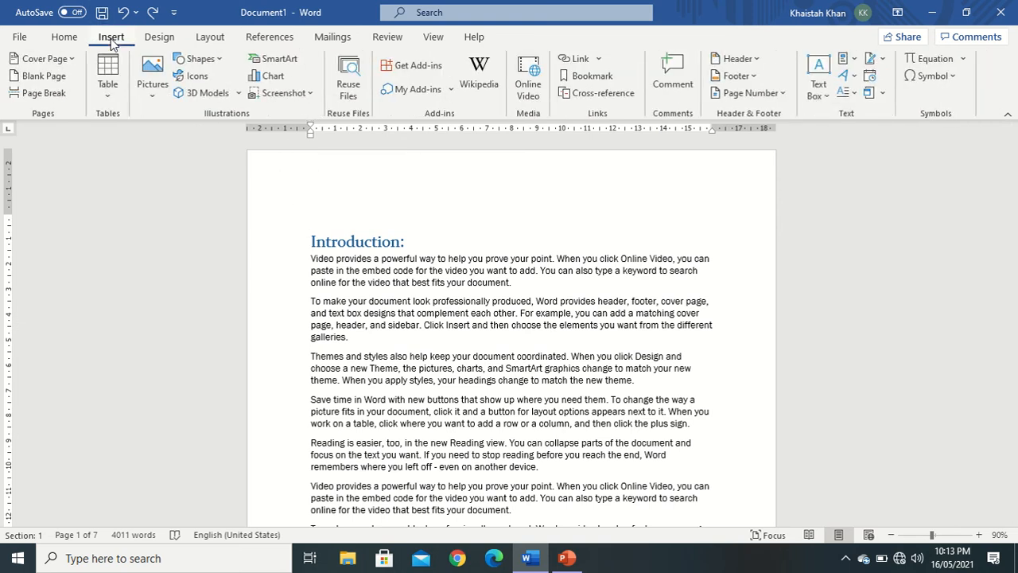
click(34, 76)
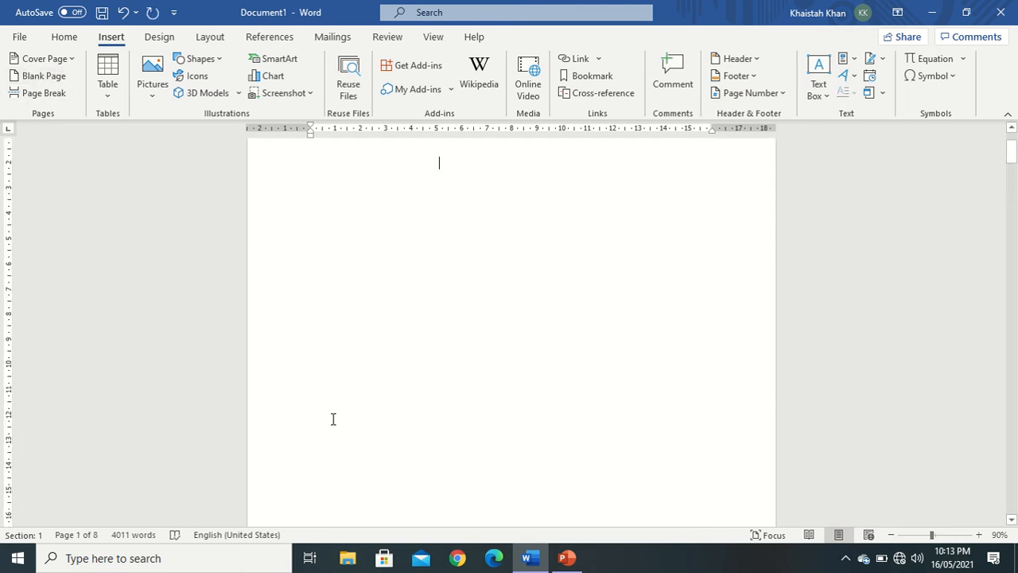
- Clear the leading space on the new blank page's first line, and collapse and re-expand its empty heading
key(BackSpace)
key(BackSpace)
key(BackSpace)
key(BackSpace)
key(BackSpace)
click(303, 167)
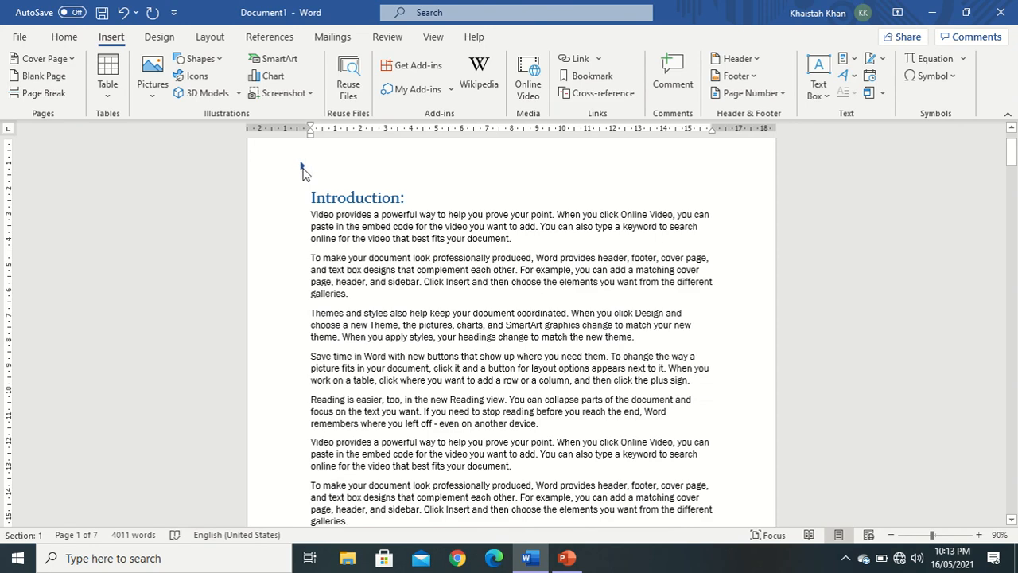
click(303, 167)
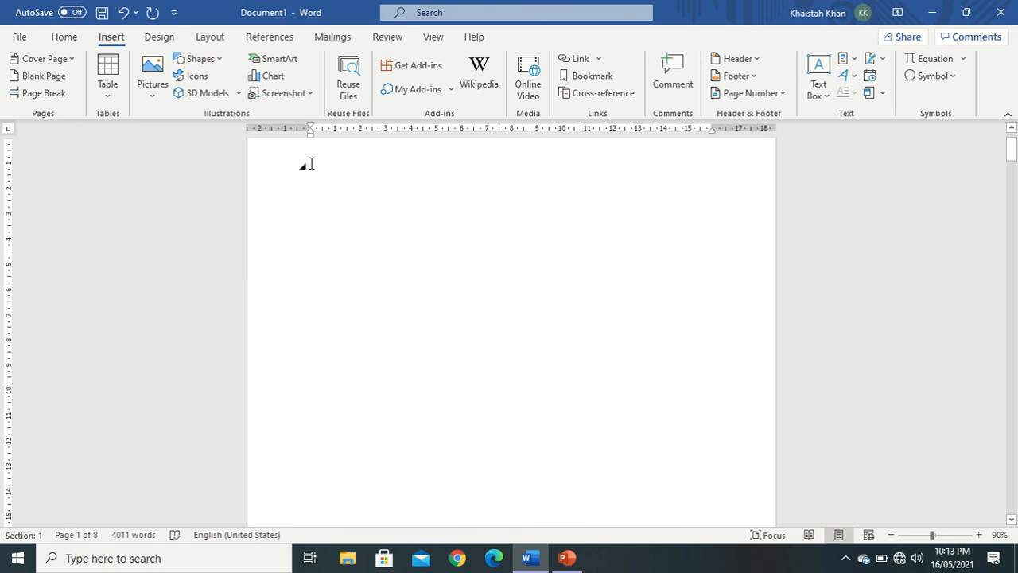
- Check the table-of-contents level options available for the empty first line of the blank page
click(270, 37)
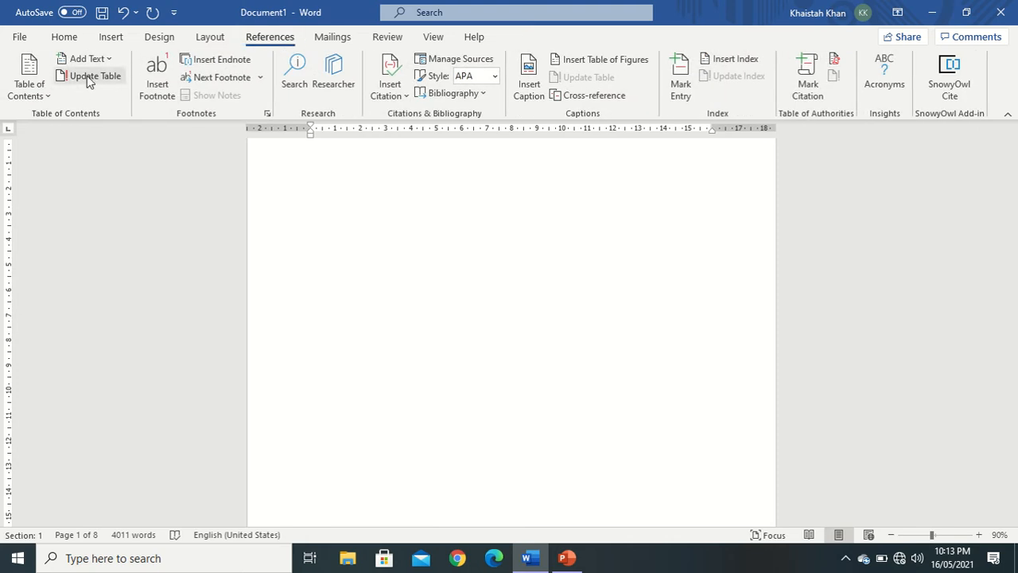
click(111, 60)
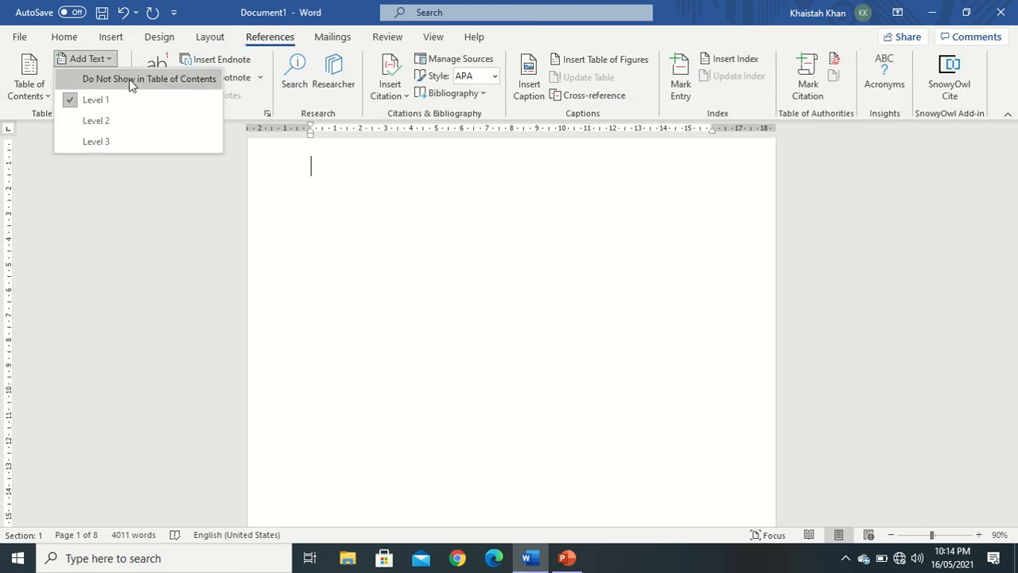
click(323, 176)
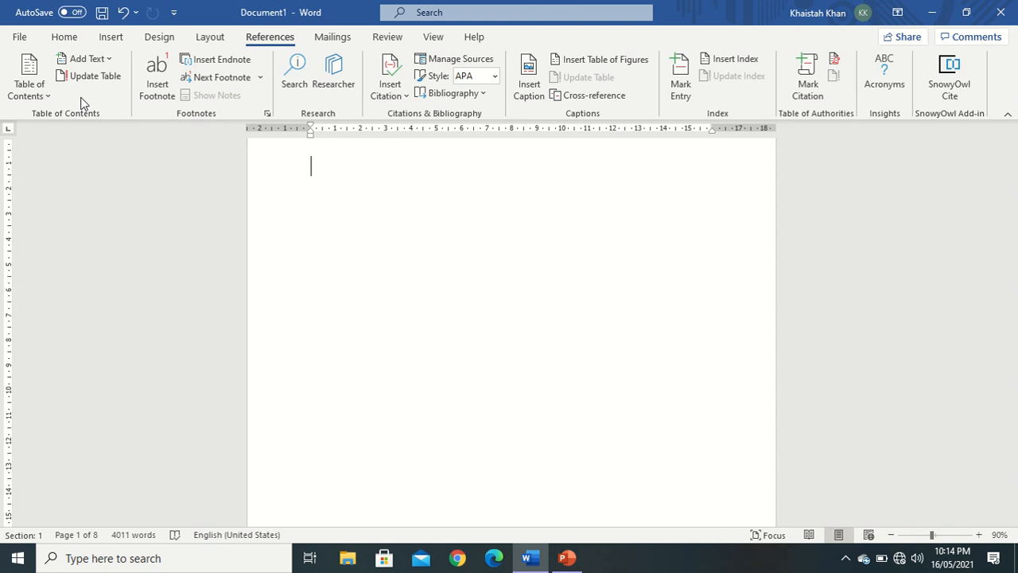
- Open the choice of table of contents designs for the blank first page
click(41, 96)
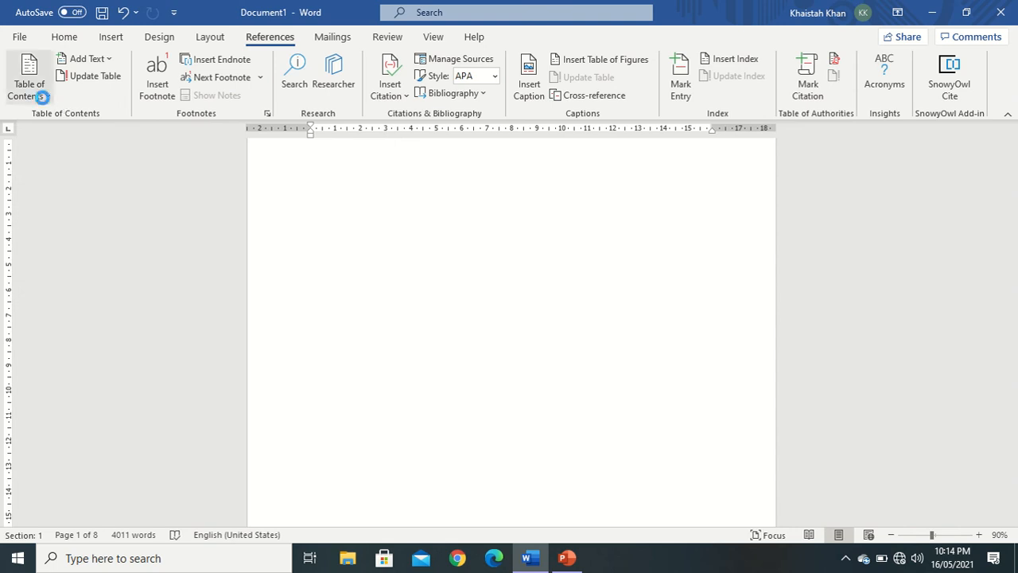